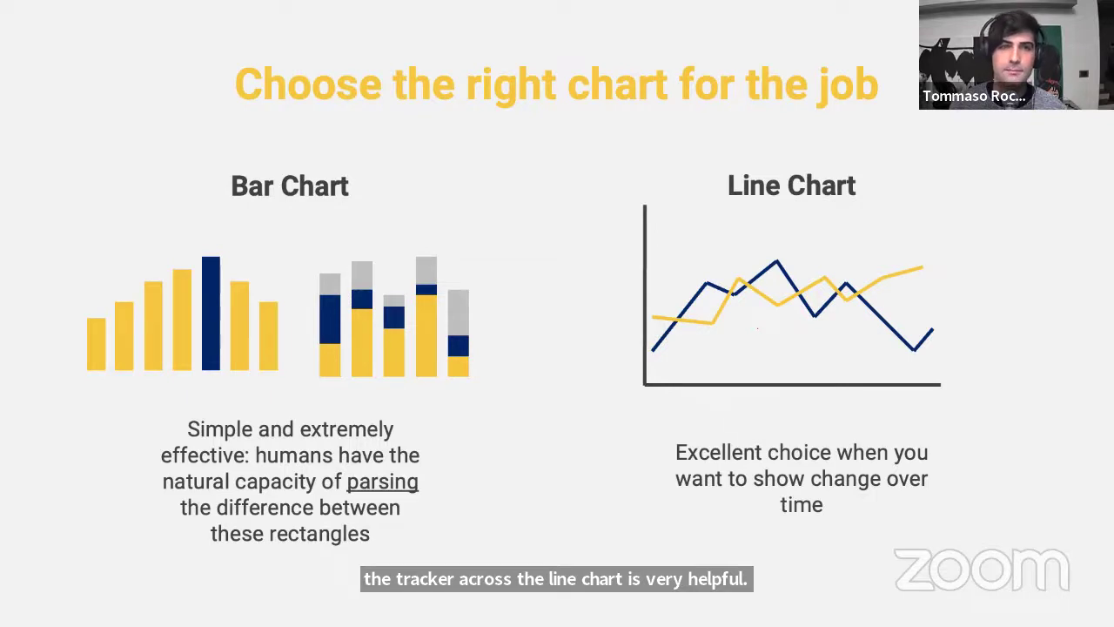
# Step: Advance the Zoom slideshow to the Scatter Plot / Pie Chart comparison slide
pyautogui.press('Right')
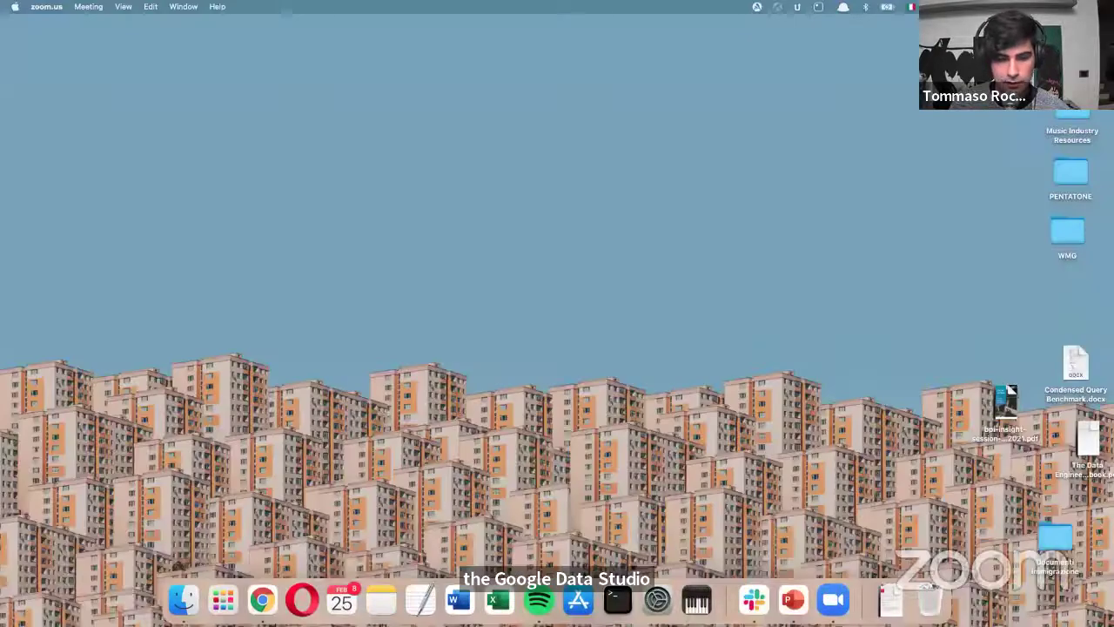
# Step: Return to Chrome and open the Google Data Studio Overview page from the search results
pyautogui.click(262, 601)
pyautogui.hotkey('ctrl', 'Left')
pyautogui.hotkey('ctrl', 'Left')
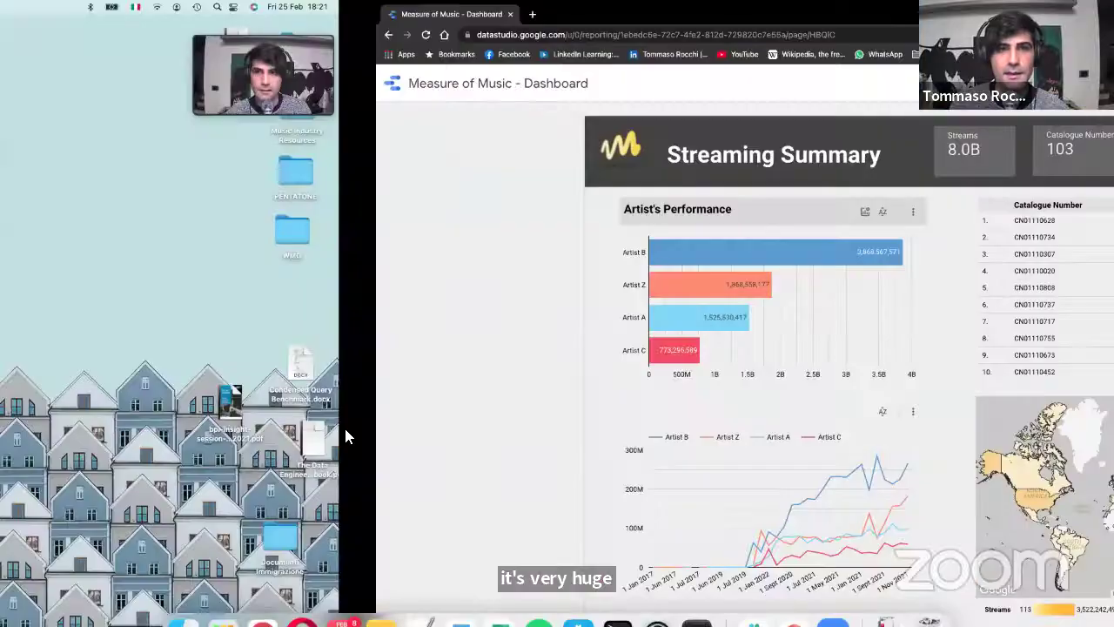
pyautogui.hotkey('ctrl', 'Left')
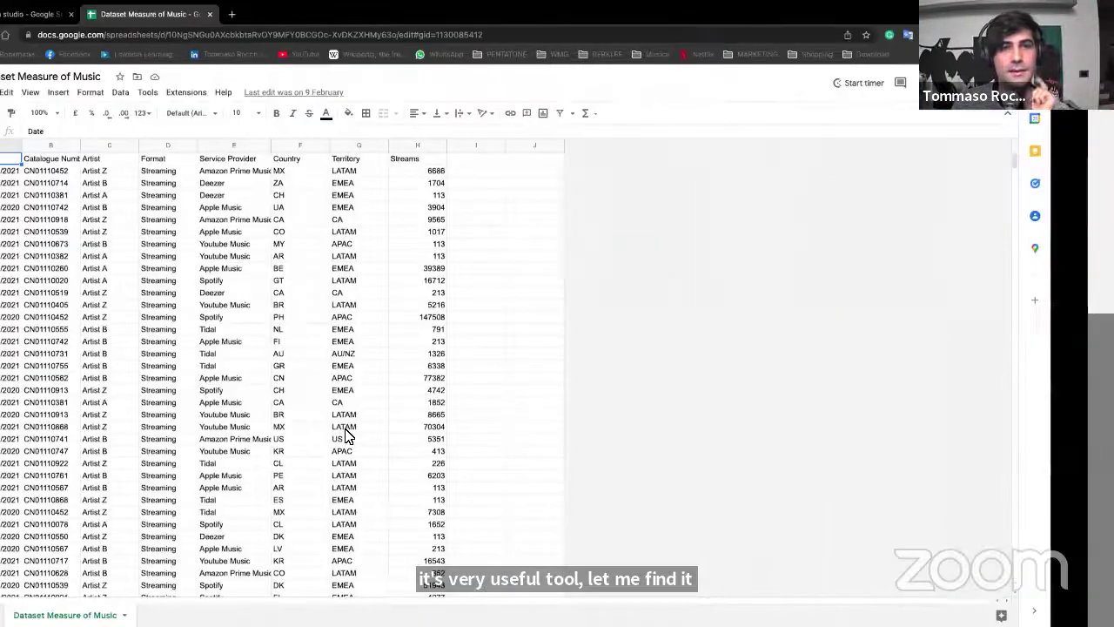
pyautogui.hotkey('ctrl', 'Left')
pyautogui.hotkey('ctrl', 'Right')
pyautogui.click(83, 14)
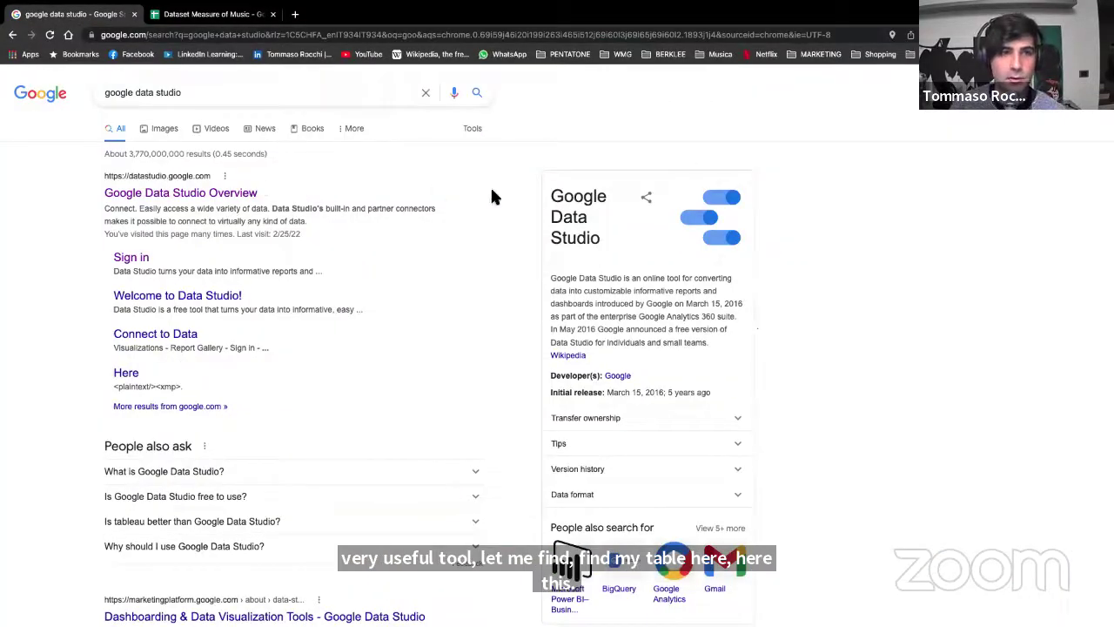
pyautogui.click(235, 195)
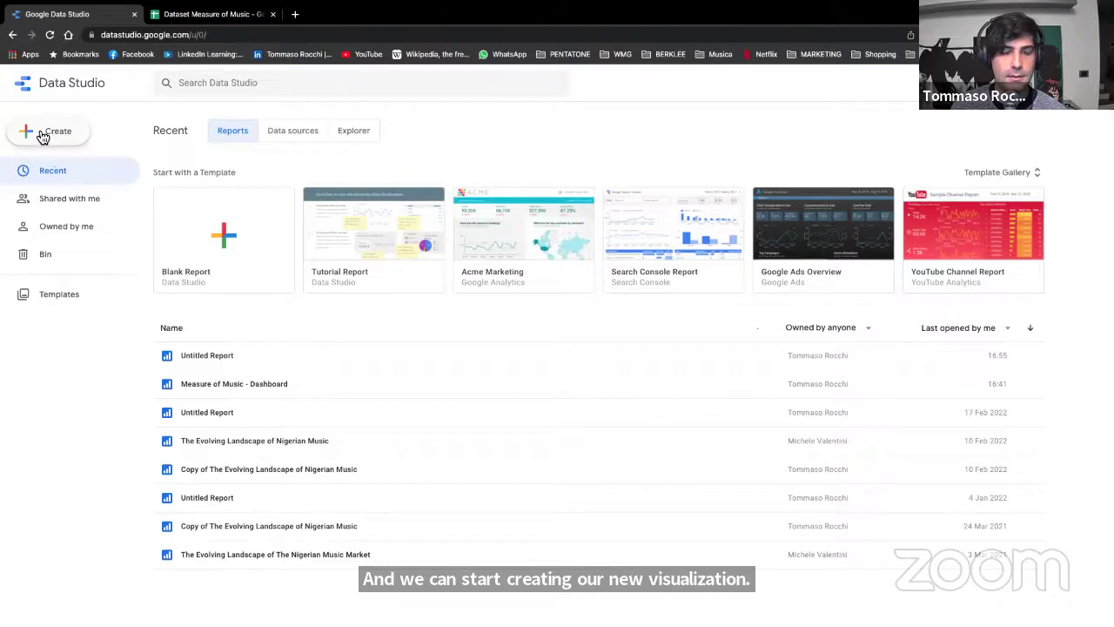
# Step: Start a Blank Report from the Data Studio home page templates
pyautogui.click(218, 249)
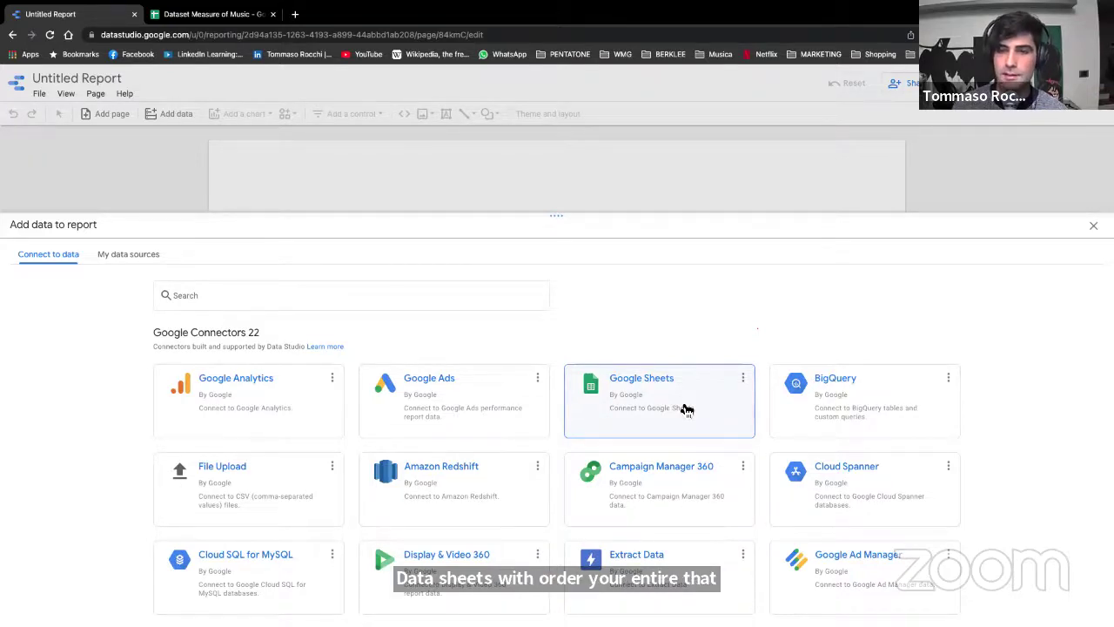
# Step: Connect Google Sheets and add the 'Dataset Measure of Music' spreadsheet to the report
pyautogui.click(681, 404)
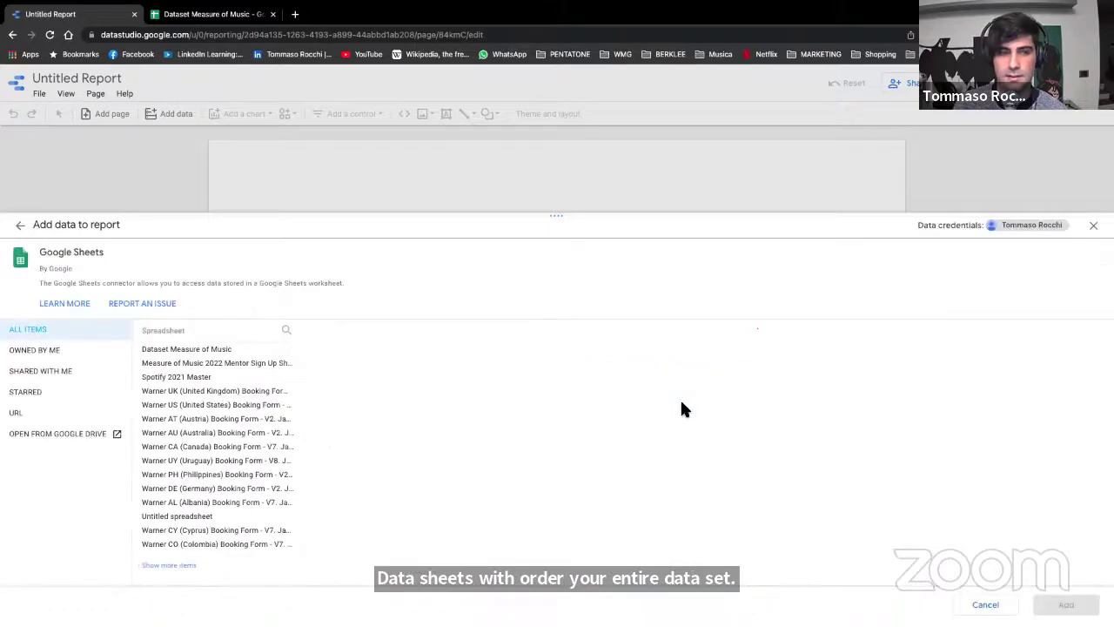
pyautogui.click(202, 350)
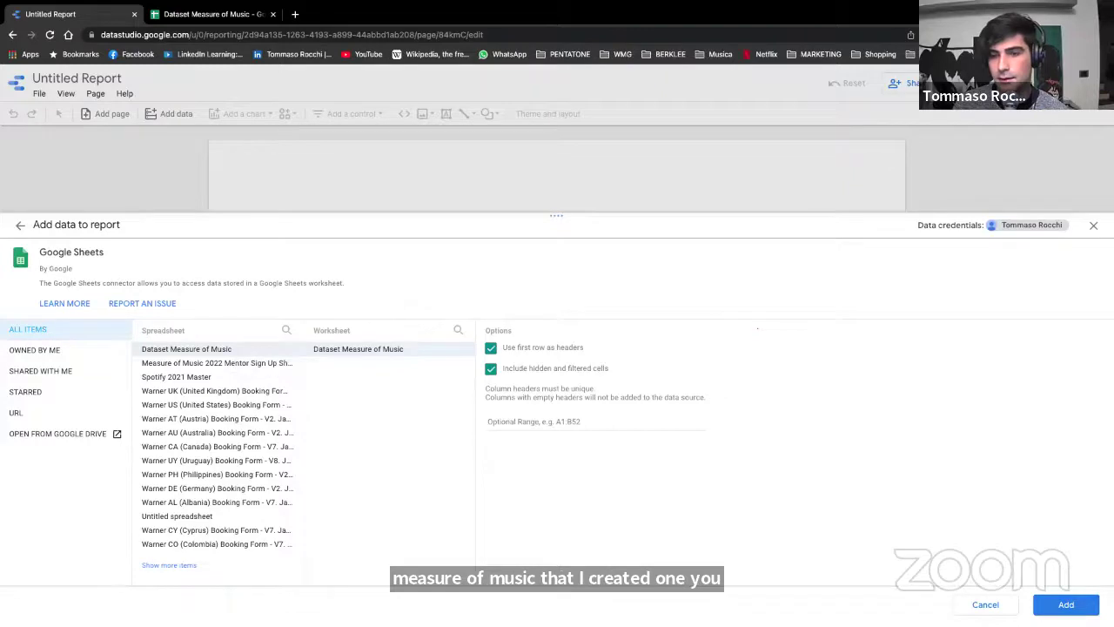
pyautogui.click(1065, 604)
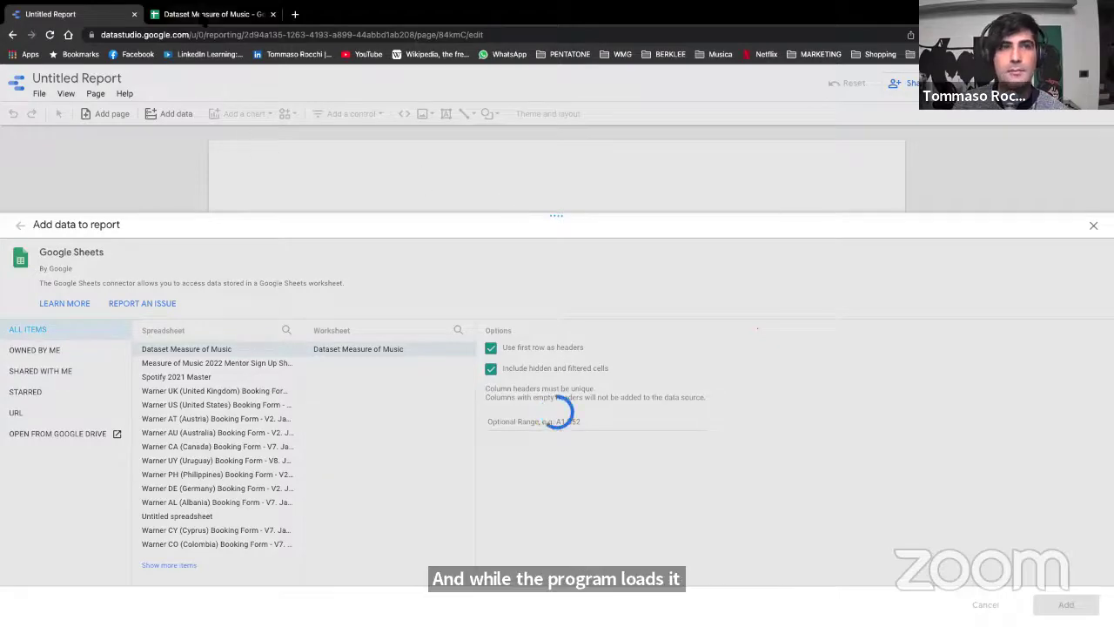
# Step: Review the spreadsheet's row-2 values from Catalogue Number through Streams (cells B2–H2)
pyautogui.click(216, 24)
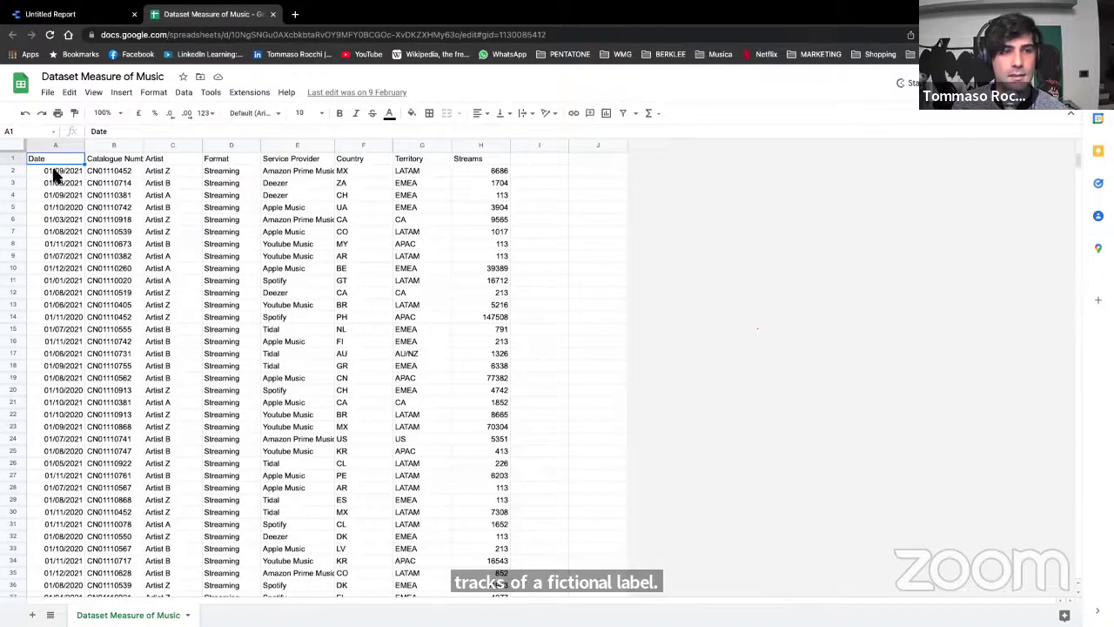
pyautogui.click(104, 171)
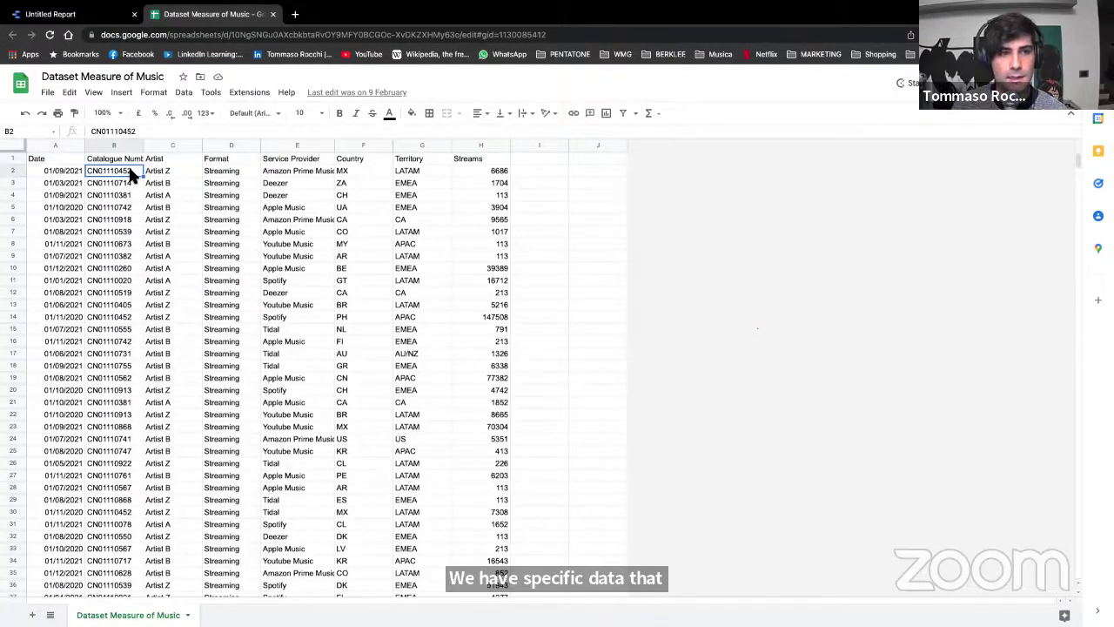
pyautogui.click(175, 171)
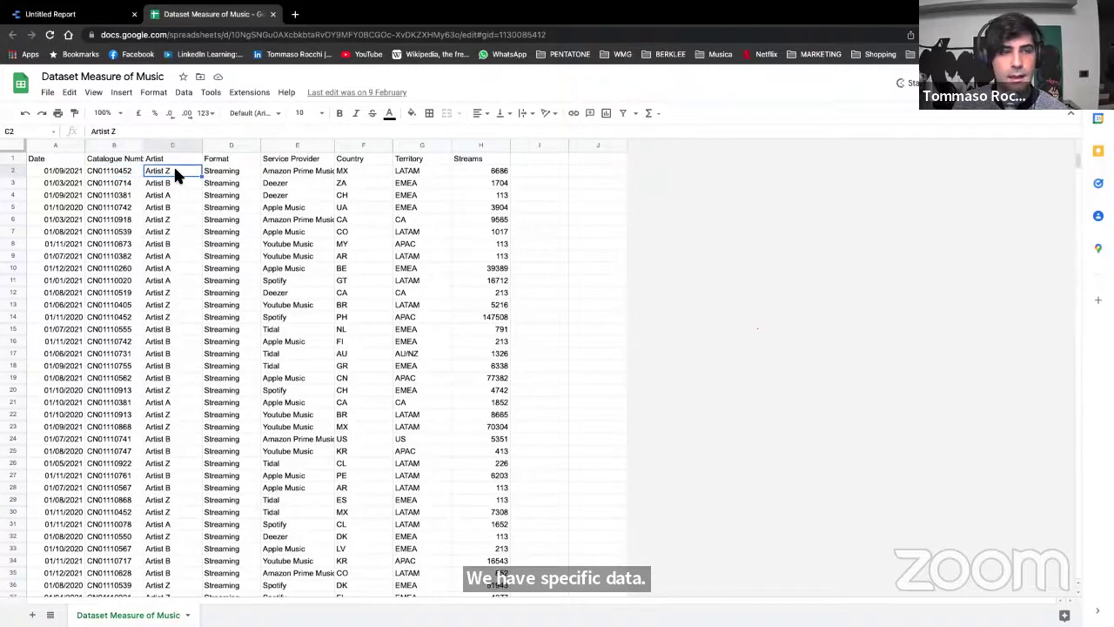
pyautogui.click(235, 172)
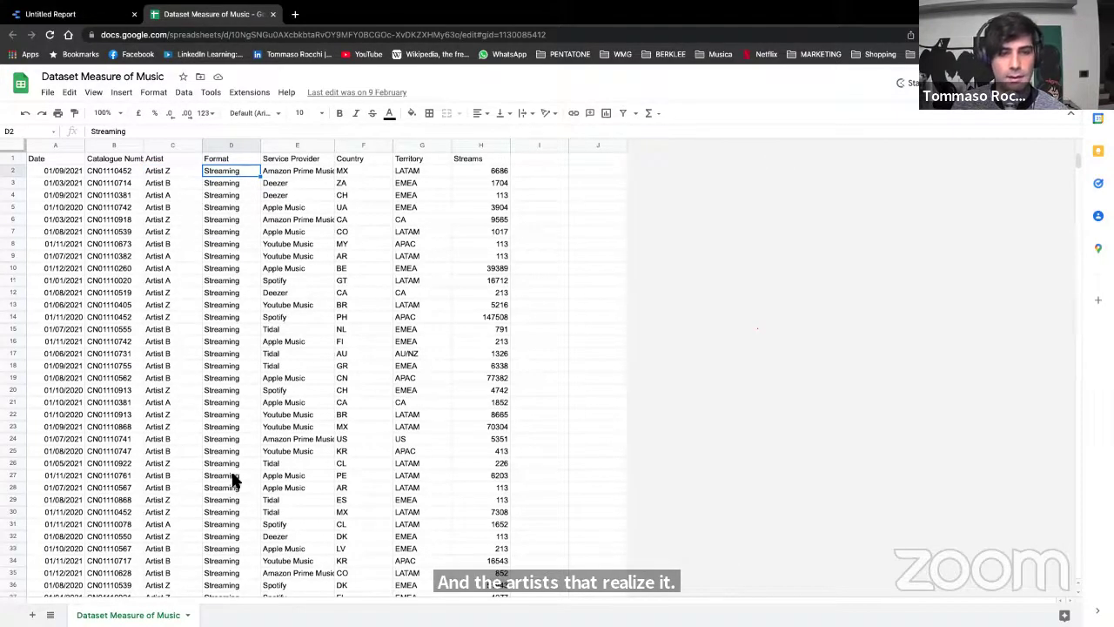
pyautogui.click(311, 174)
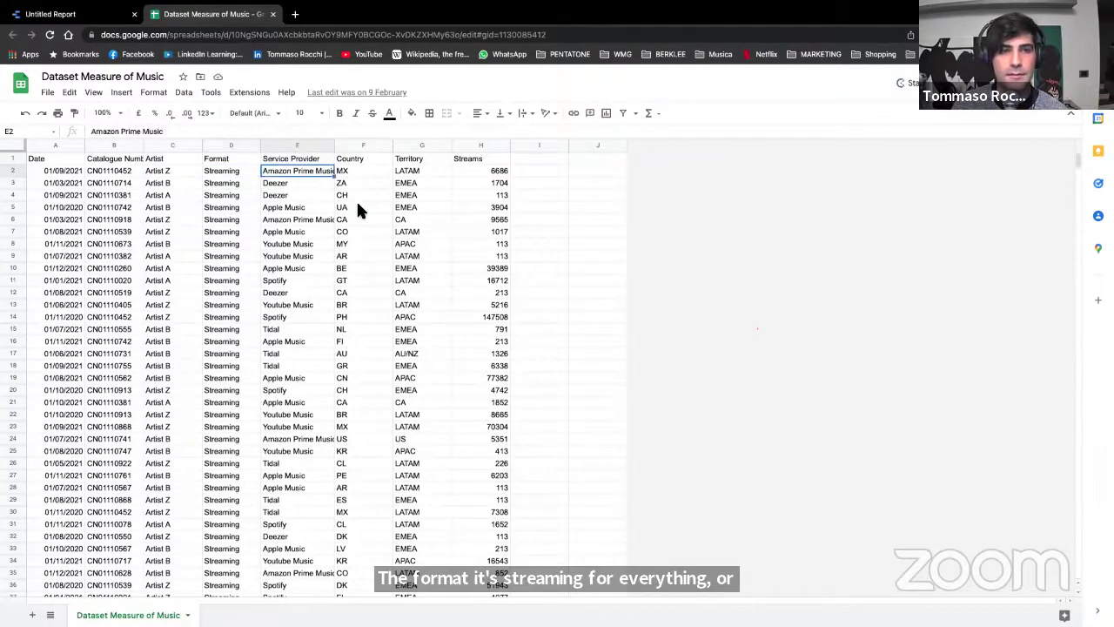
pyautogui.click(356, 168)
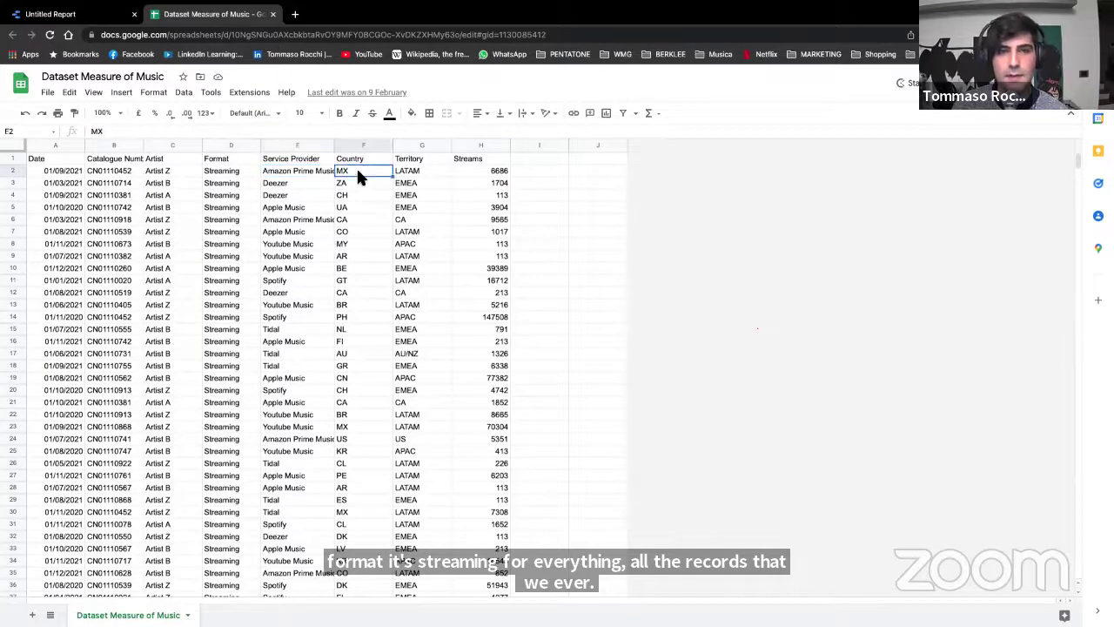
pyautogui.click(404, 174)
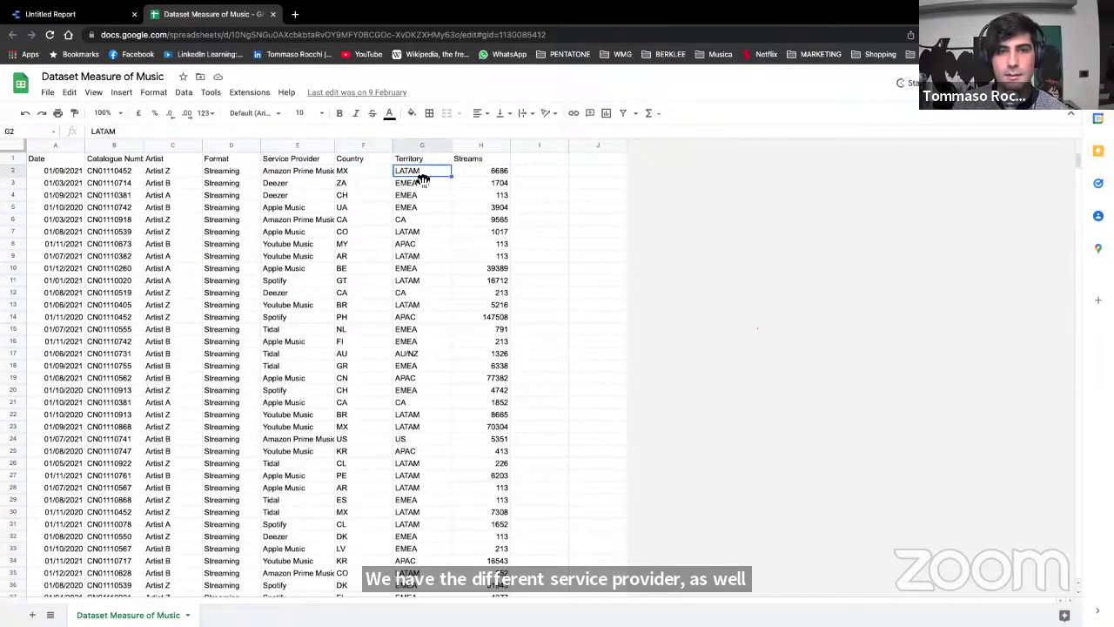
pyautogui.click(479, 172)
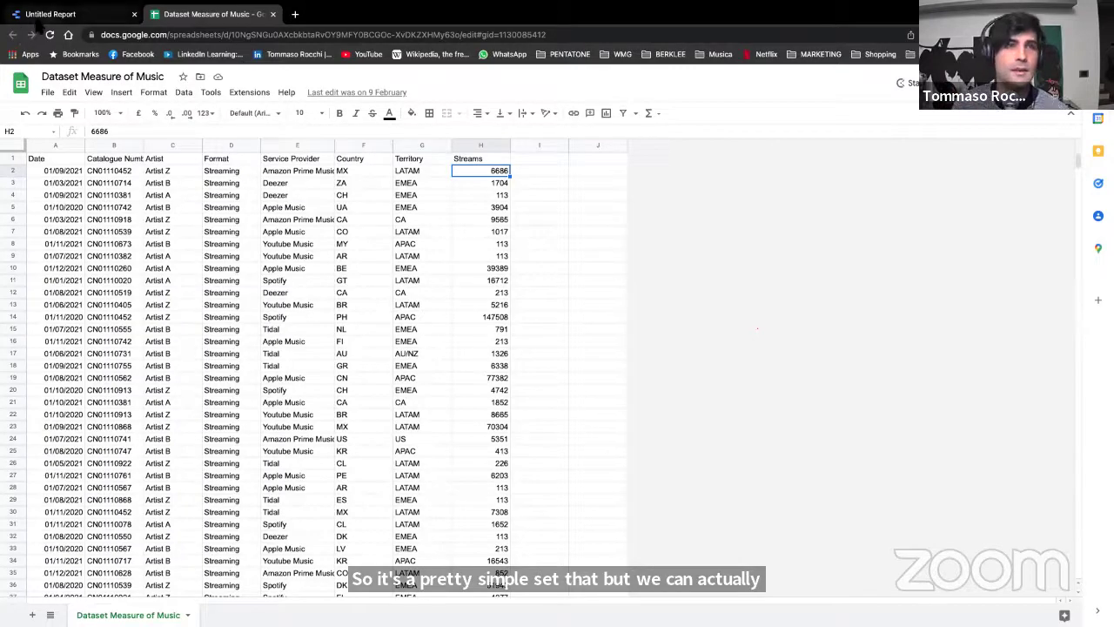
pyautogui.click(45, 16)
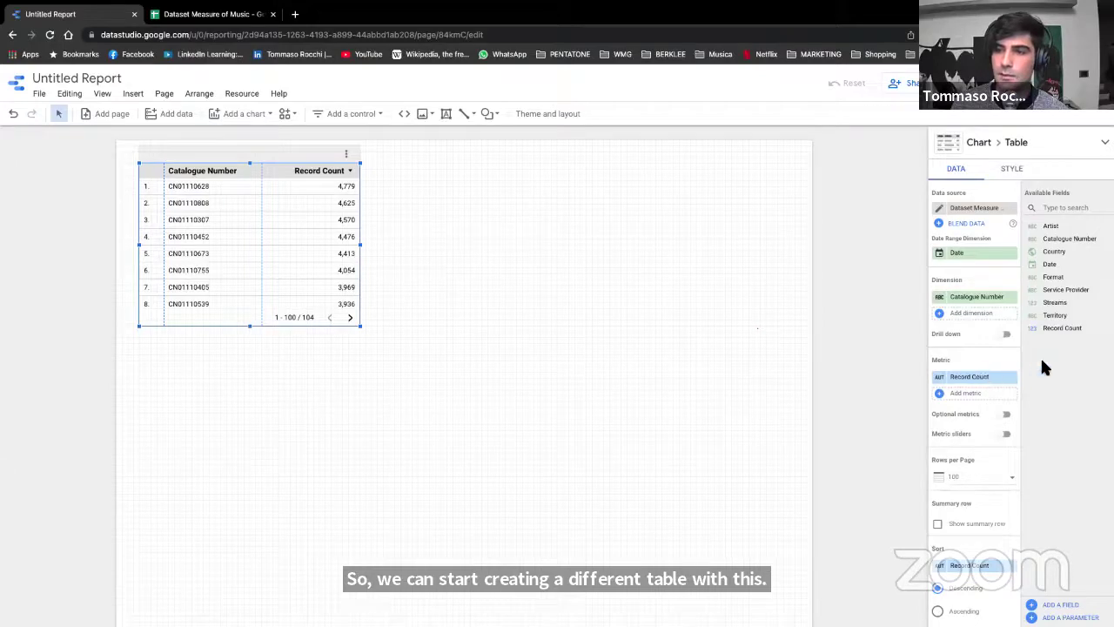
pyautogui.moveTo(1063, 302); pyautogui.dragTo(1047, 305)
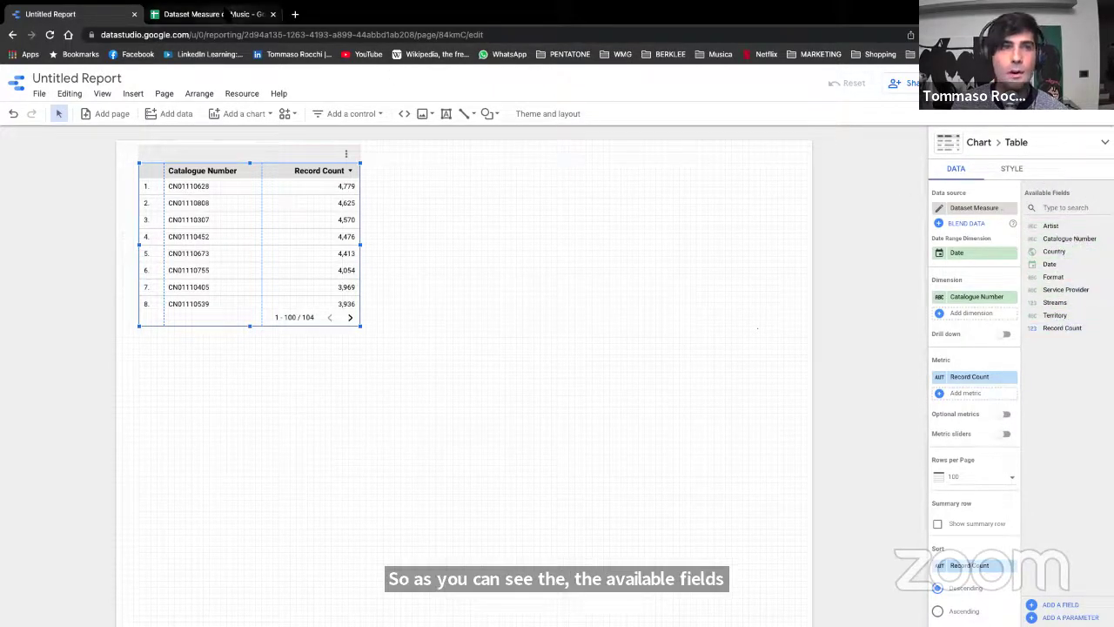
pyautogui.click(217, 14)
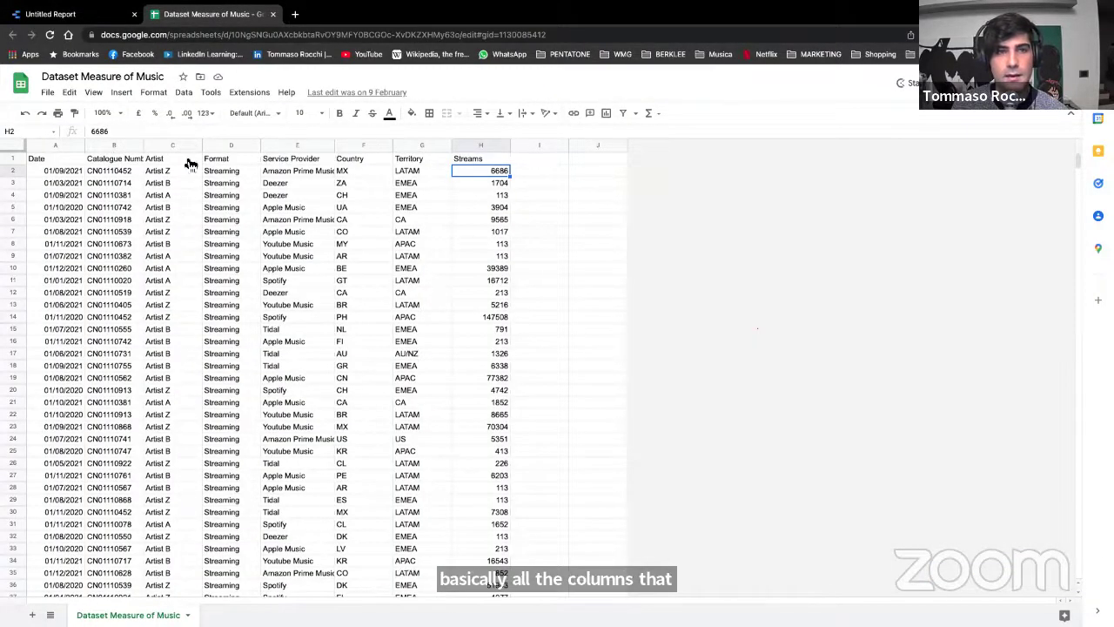
pyautogui.click(74, 14)
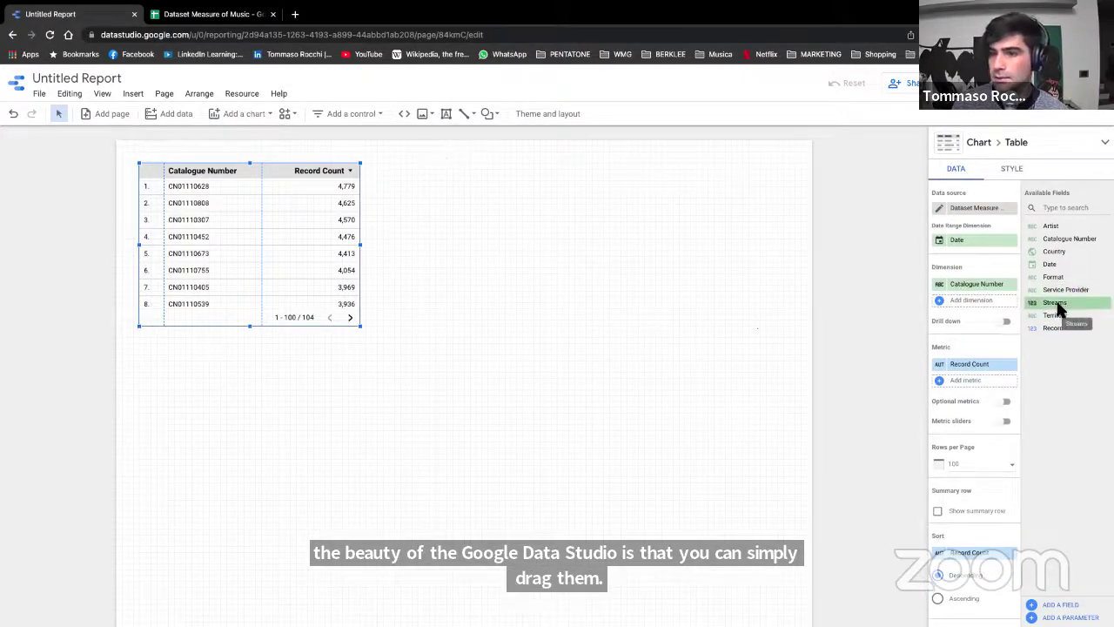
# Step: Make Streams the table's metric, replacing Record Count
pyautogui.moveTo(1057, 304); pyautogui.dragTo(974, 364)
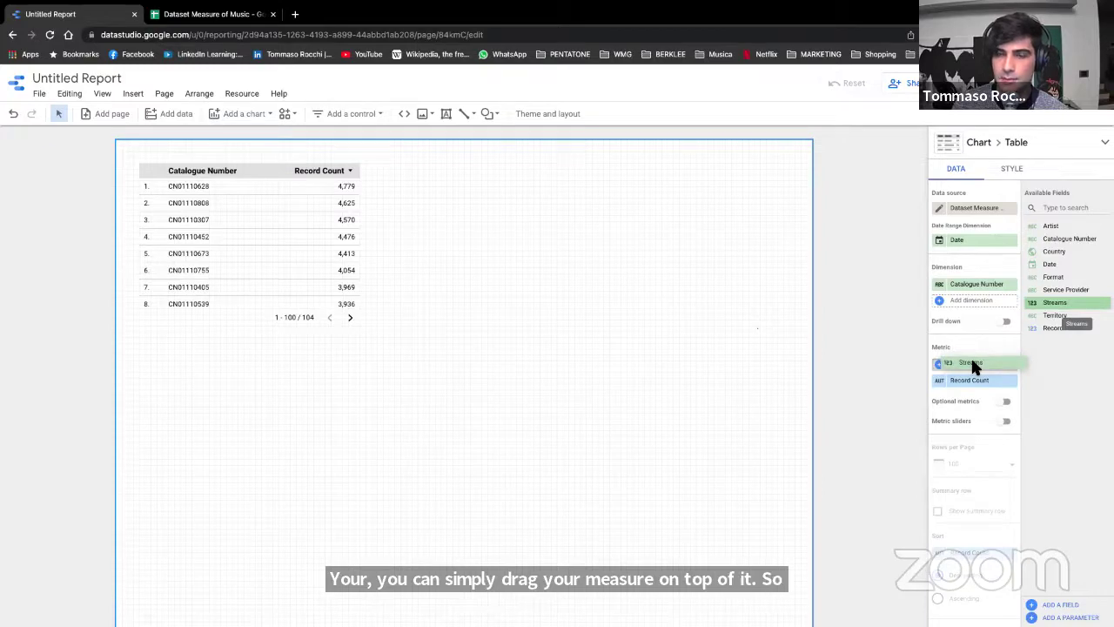
pyautogui.moveTo(972, 365); pyautogui.dragTo(976, 365)
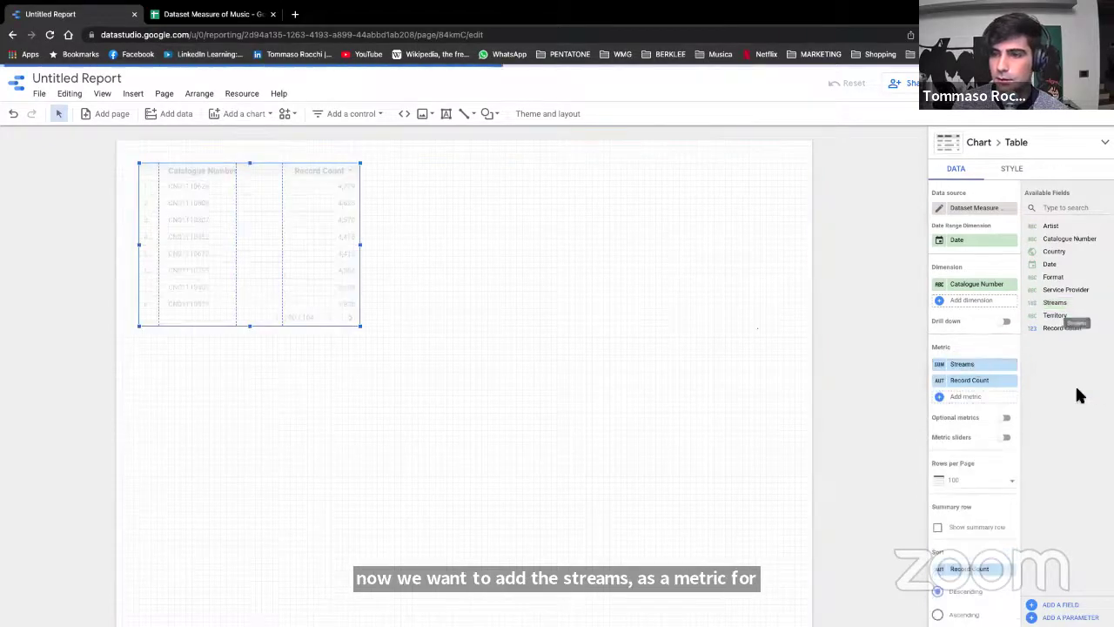
pyautogui.click(1012, 382)
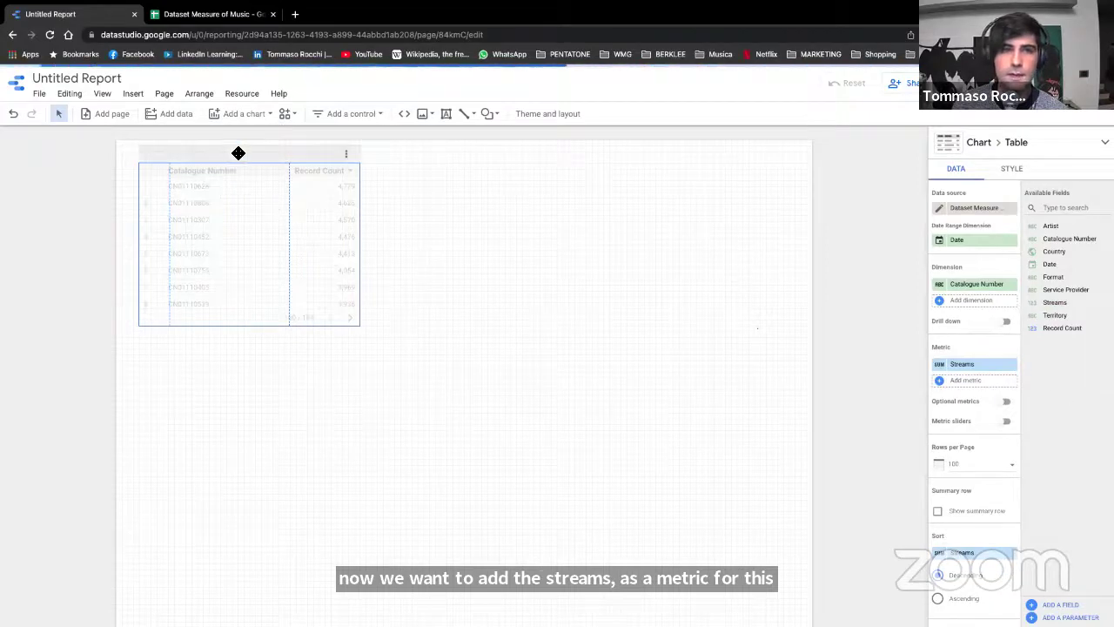
# Step: Move the Catalogue Number table to the centre-right and widen it leftward
pyautogui.moveTo(239, 154); pyautogui.dragTo(647, 189)
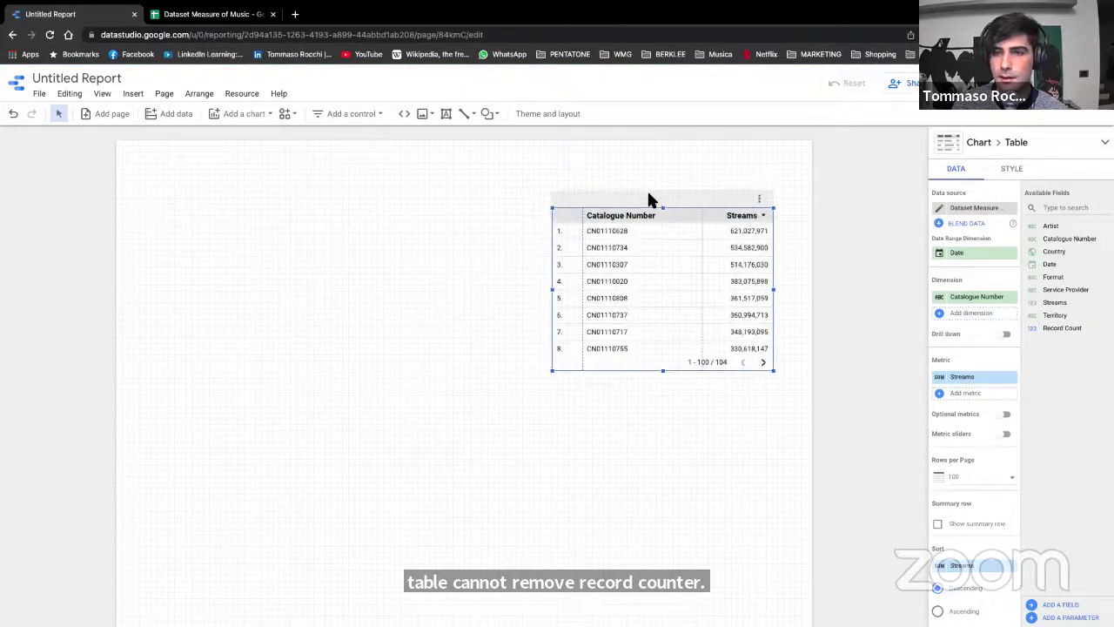
pyautogui.click(783, 391)
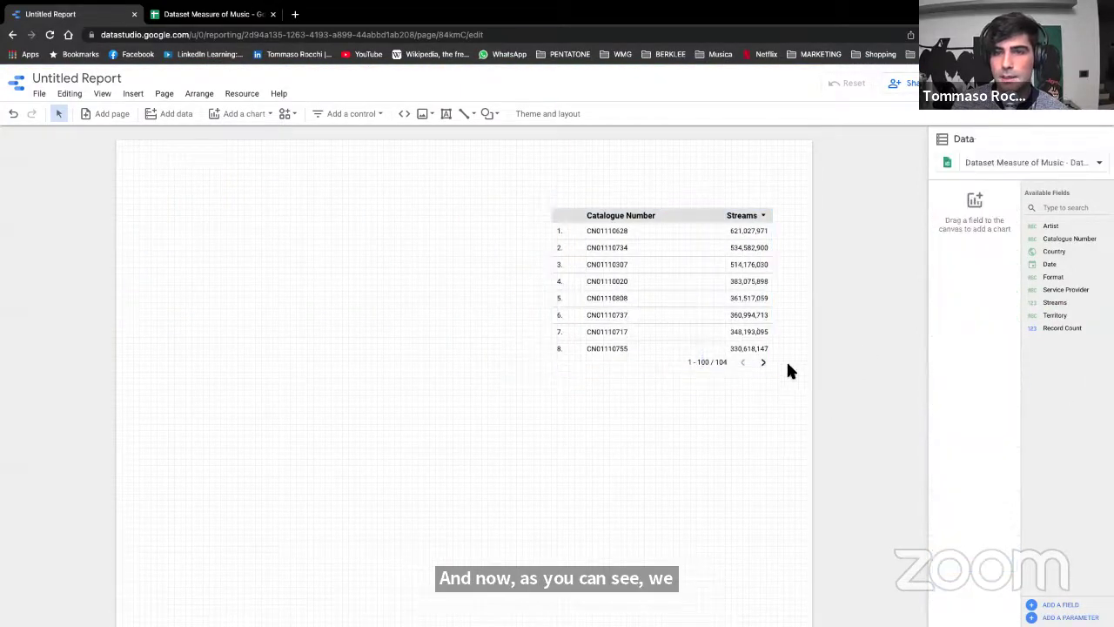
pyautogui.click(670, 207)
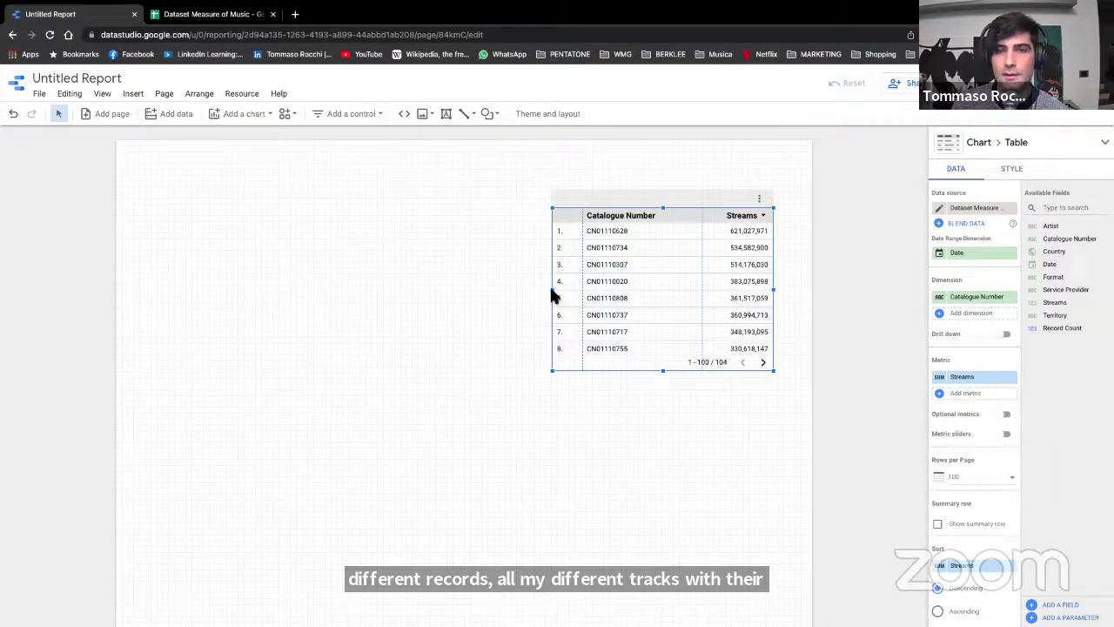
pyautogui.moveTo(552, 294); pyautogui.dragTo(497, 293)
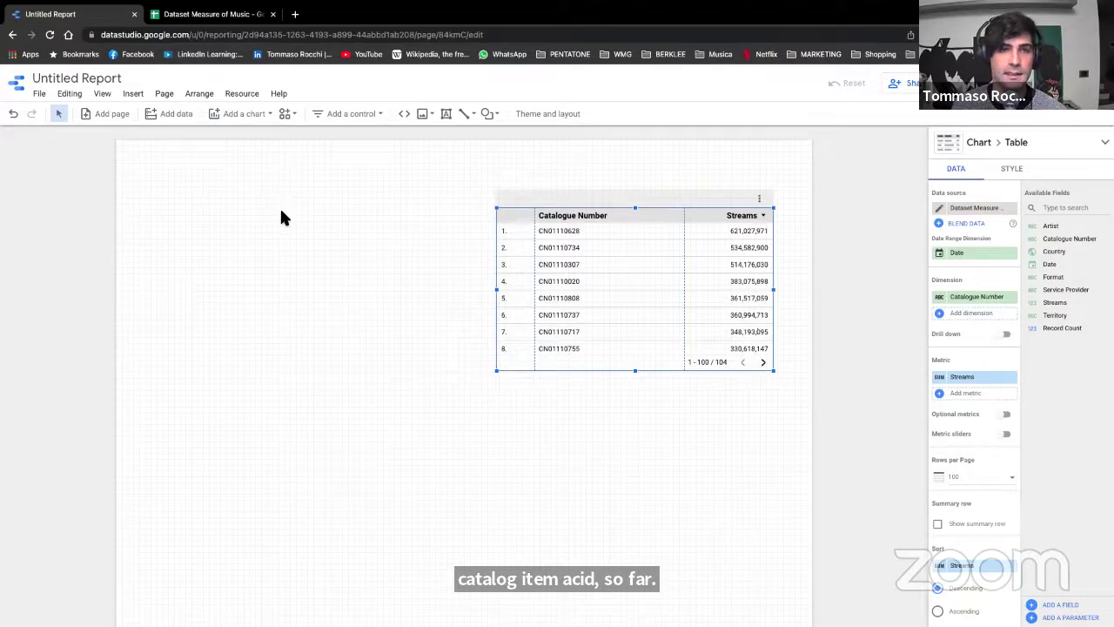
# Step: Place a Streams scorecard (8,035,952,754) at the page top, table moved lower, scorecard widened
pyautogui.click(264, 116)
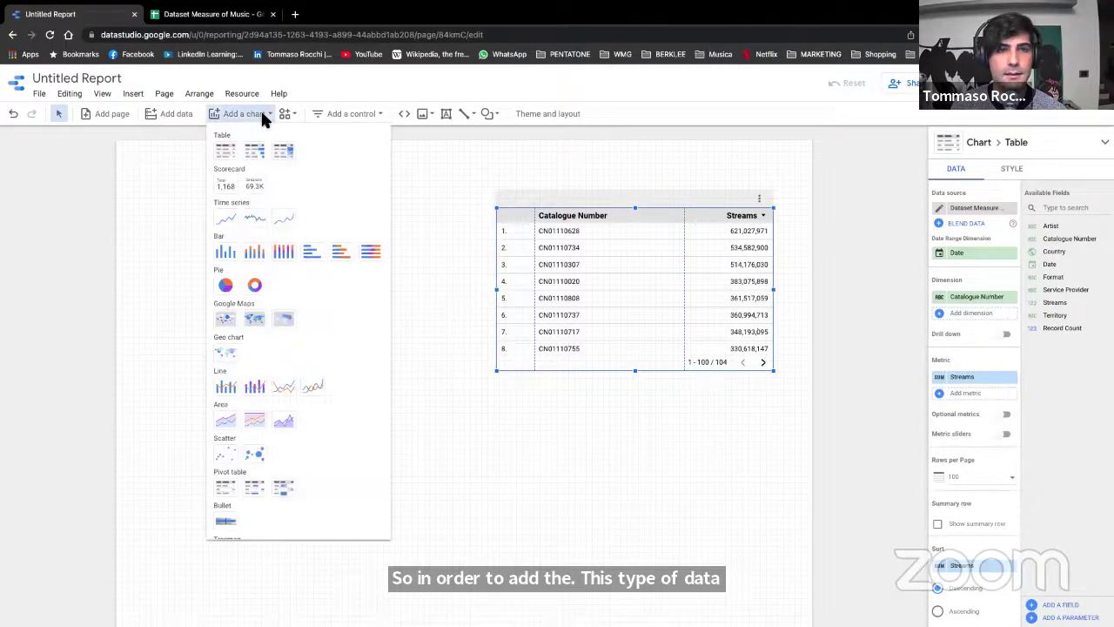
pyautogui.click(225, 190)
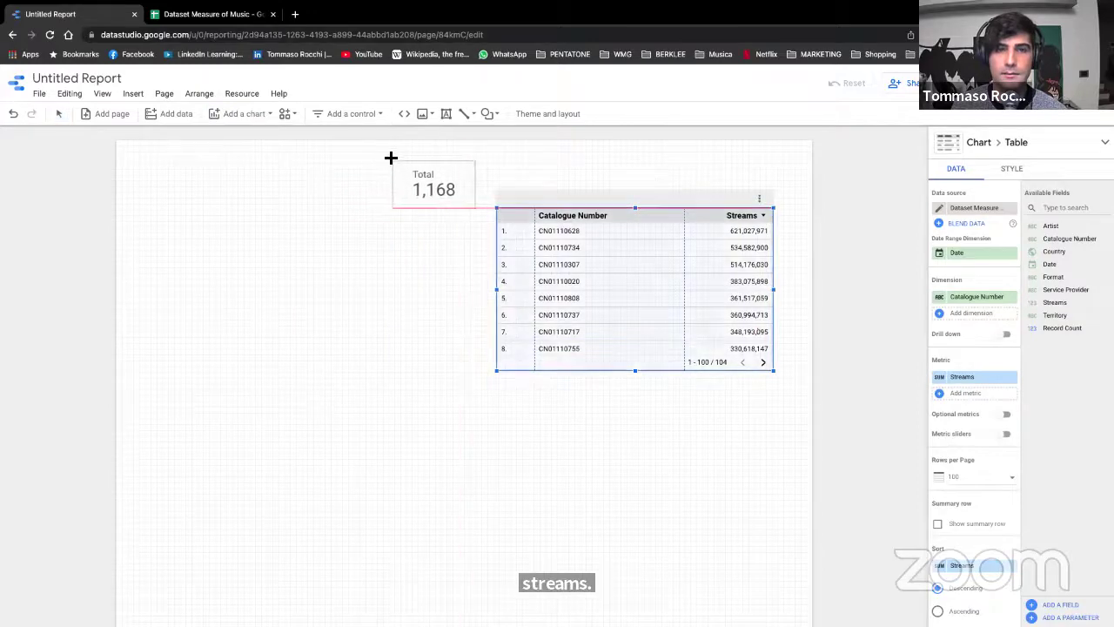
pyautogui.click(392, 154)
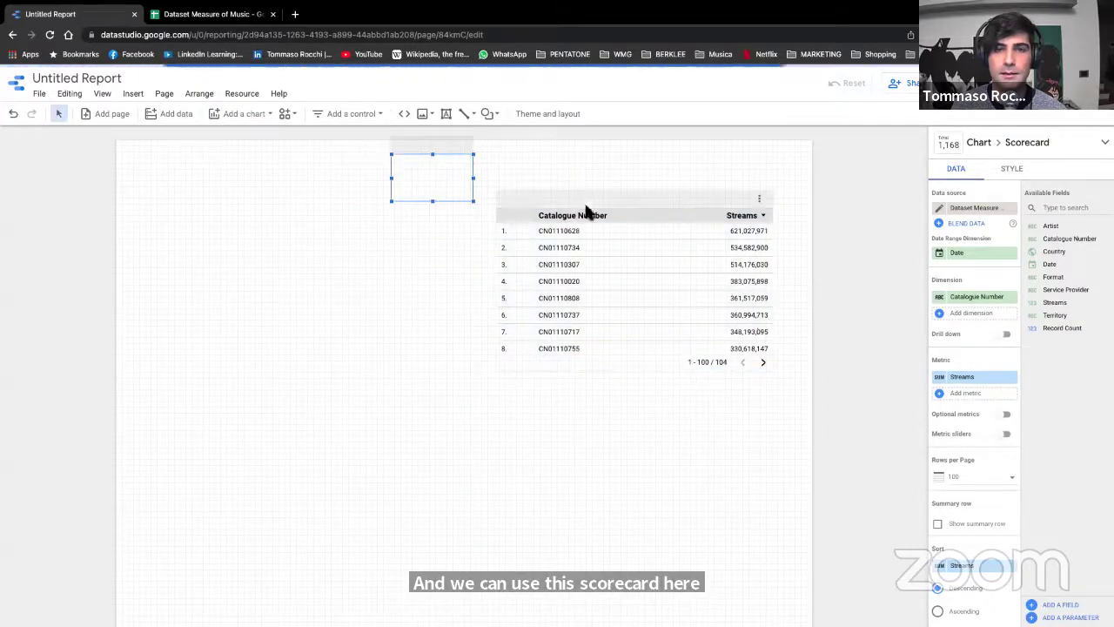
pyautogui.moveTo(615, 198); pyautogui.dragTo(621, 268)
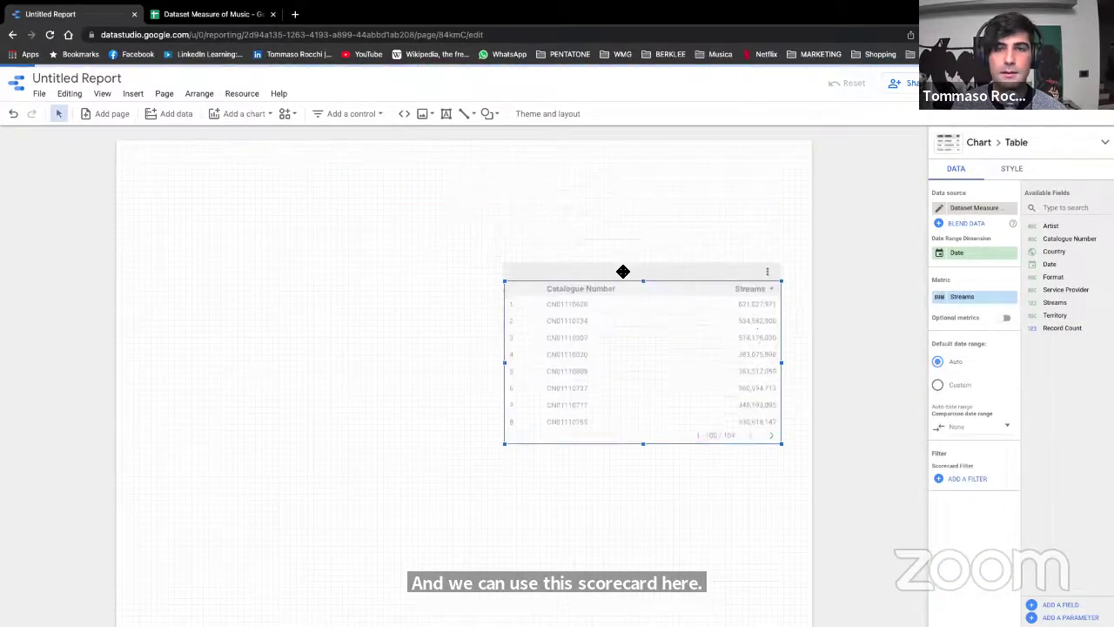
pyautogui.click(420, 156)
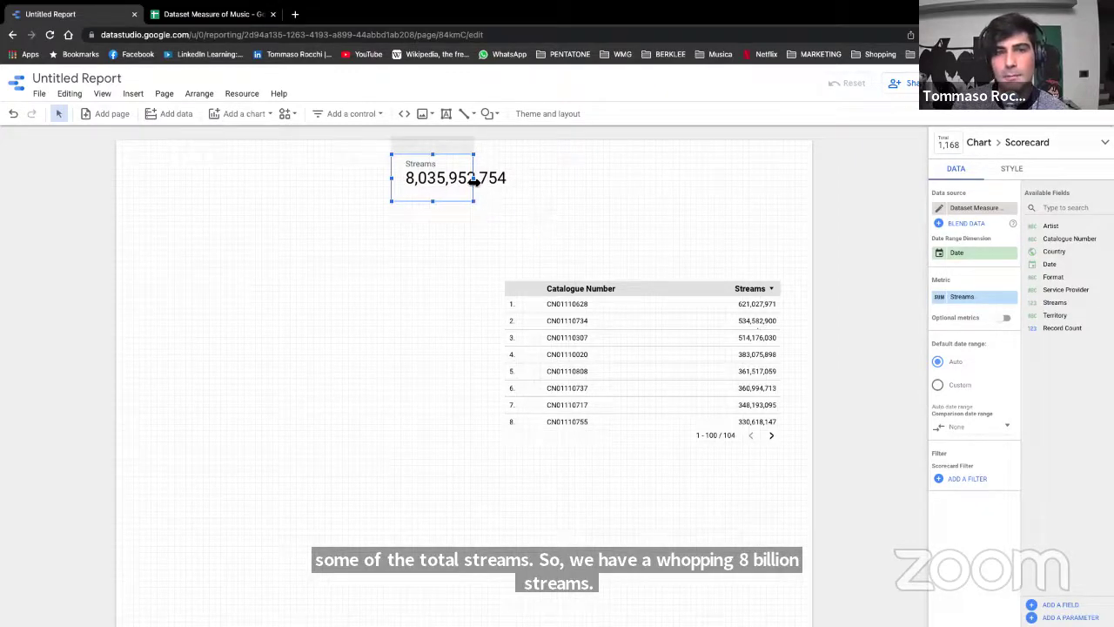
pyautogui.moveTo(474, 178); pyautogui.dragTo(503, 180)
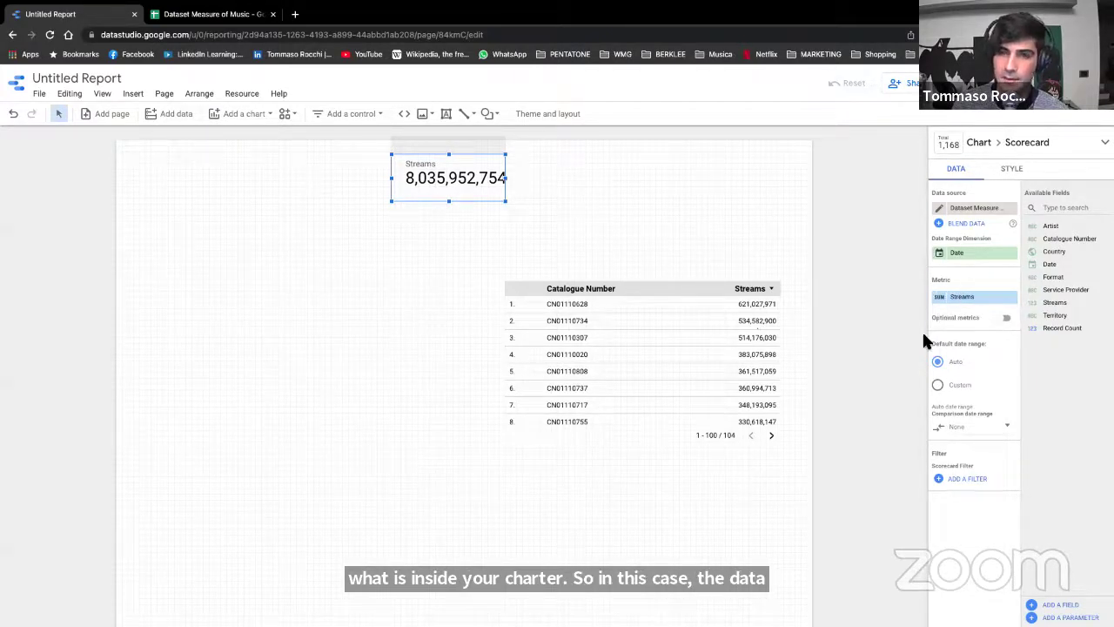
# Step: Turn on compact numbers so the scorecard reads 8.0B, then shift it toward the centre
pyautogui.click(1013, 169)
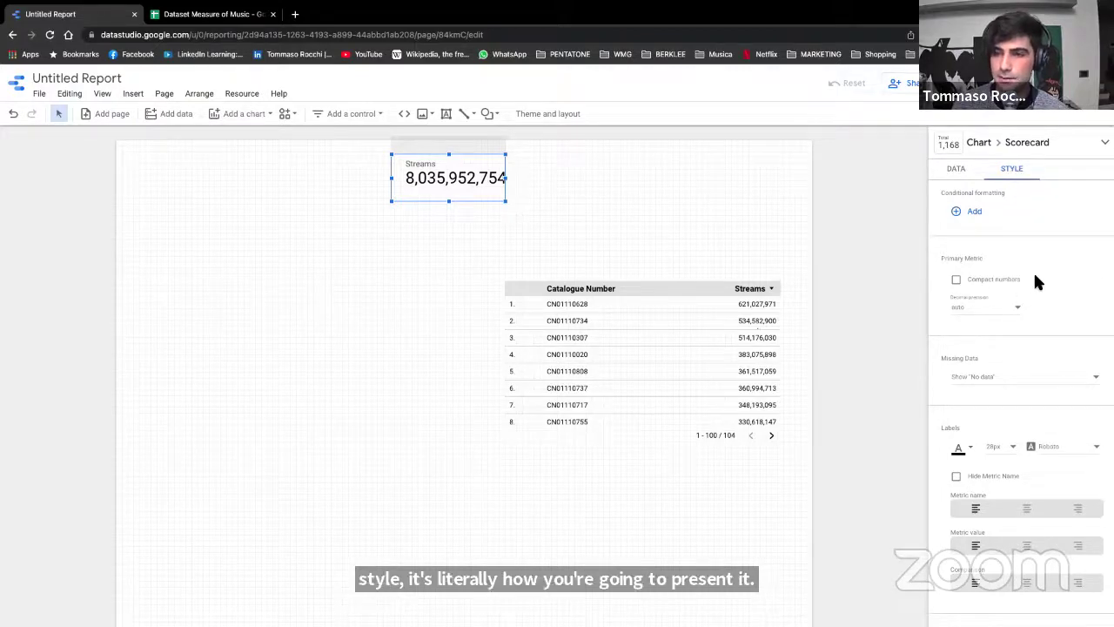
pyautogui.click(957, 279)
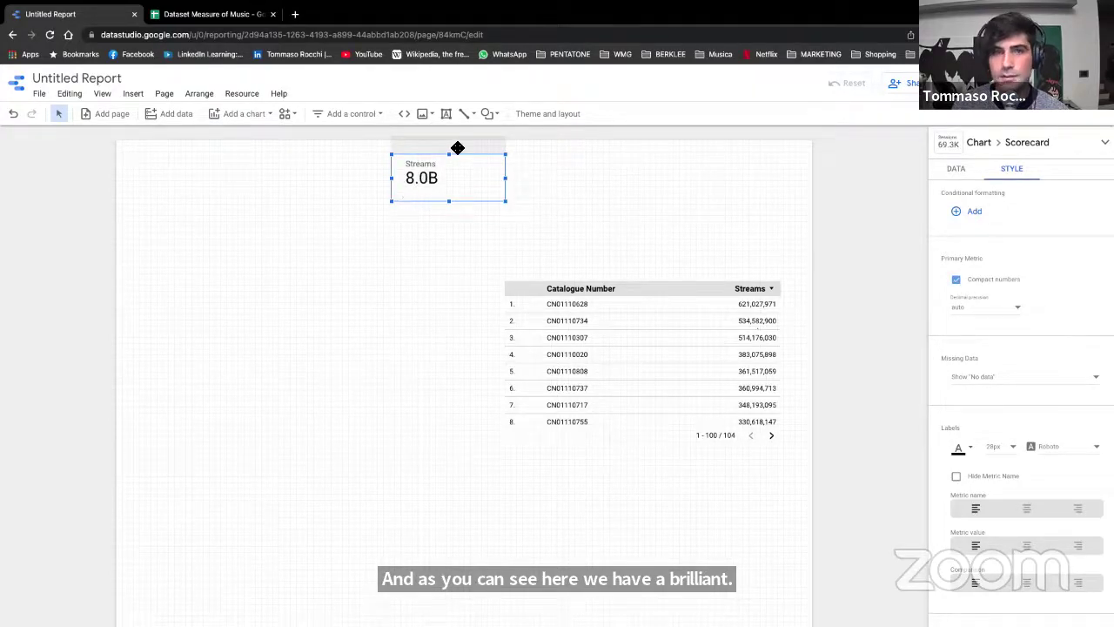
pyautogui.moveTo(455, 149); pyautogui.dragTo(505, 153)
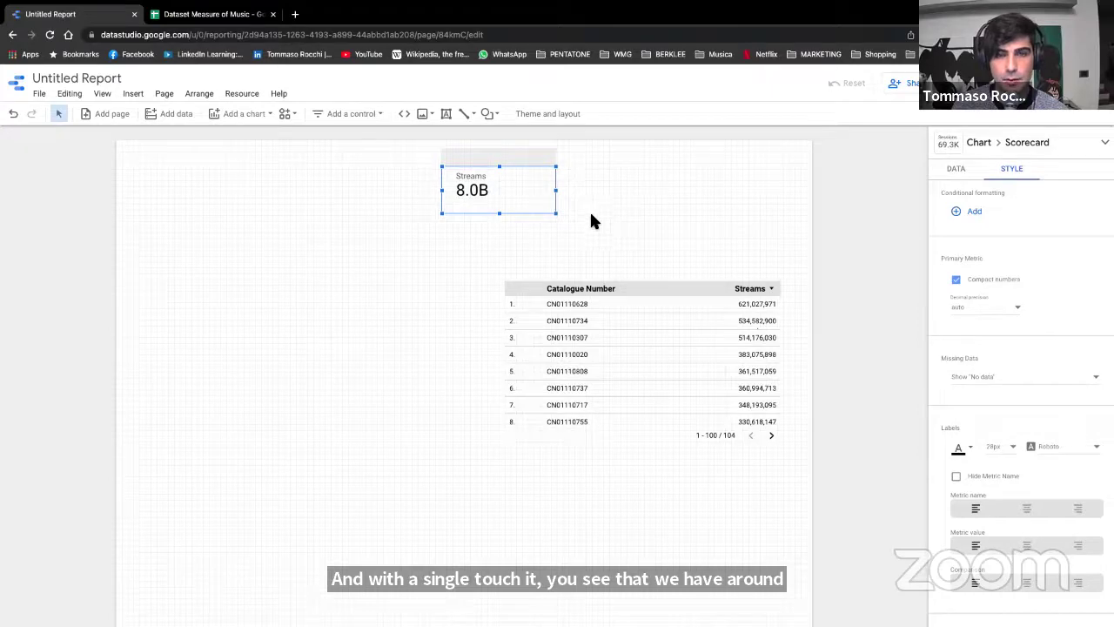
pyautogui.click(614, 214)
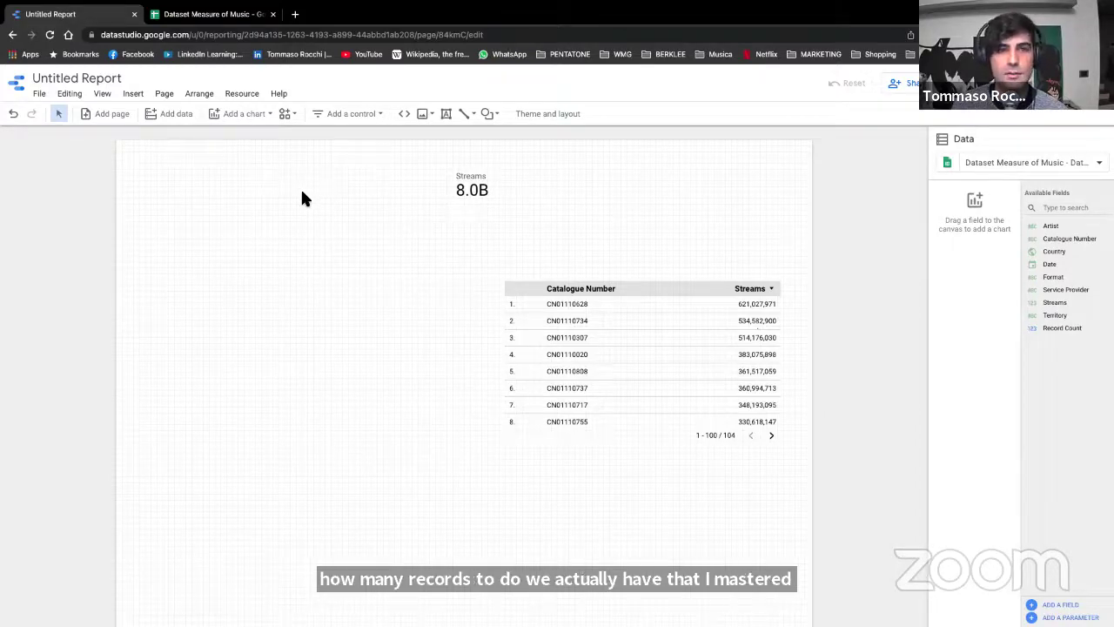
# Step: Add a Catalogue Number count scorecard (103) beside Streams, then view the dataset spreadsheet
pyautogui.click(239, 116)
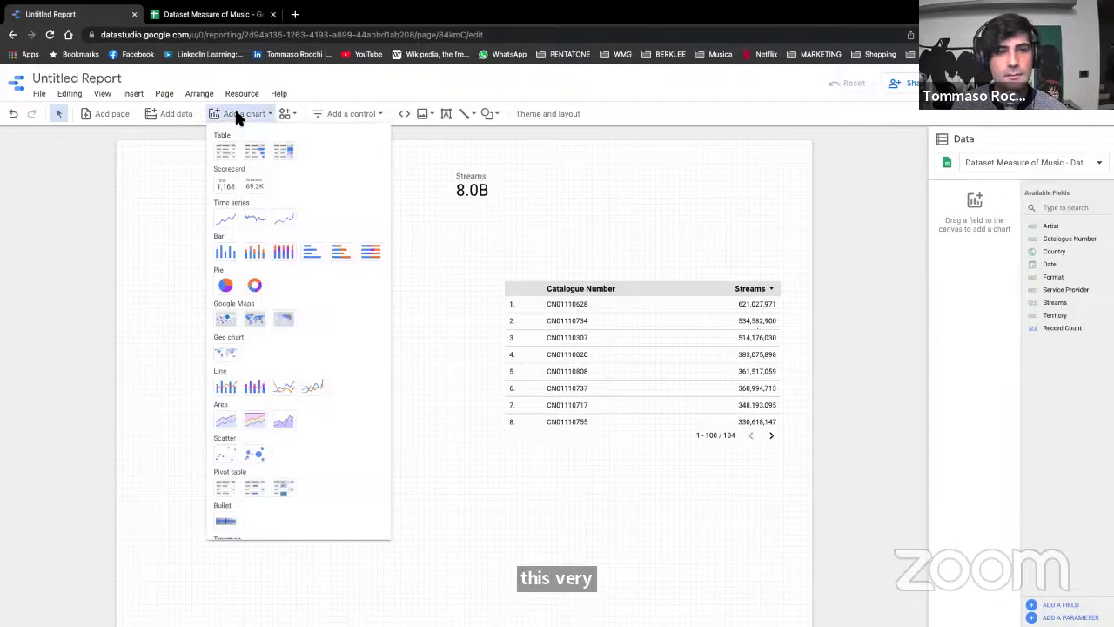
pyautogui.click(227, 187)
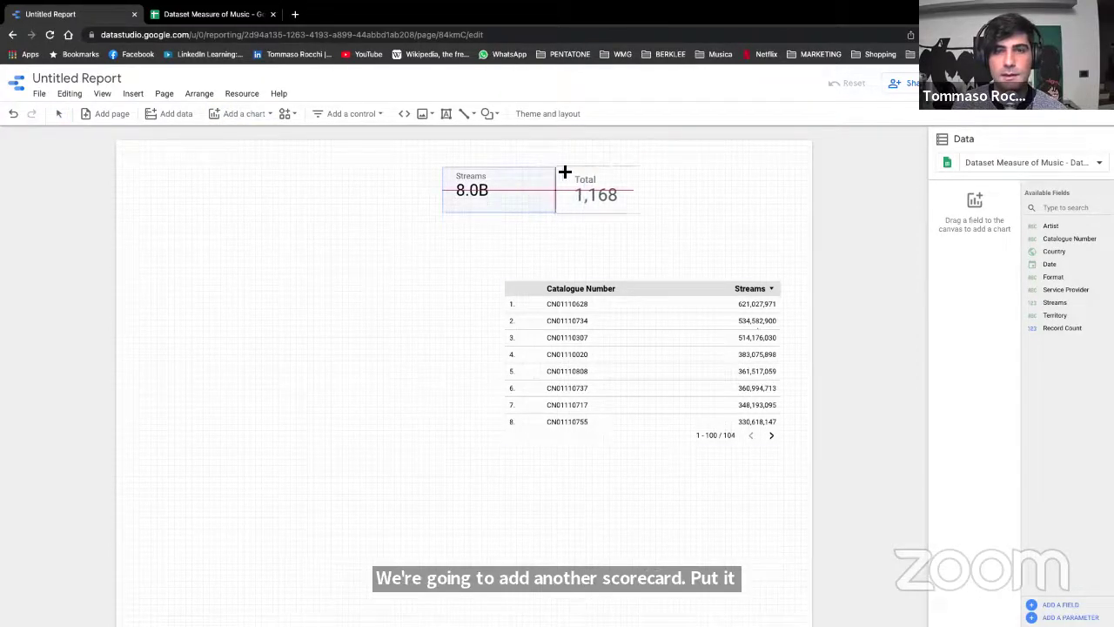
pyautogui.click(561, 170)
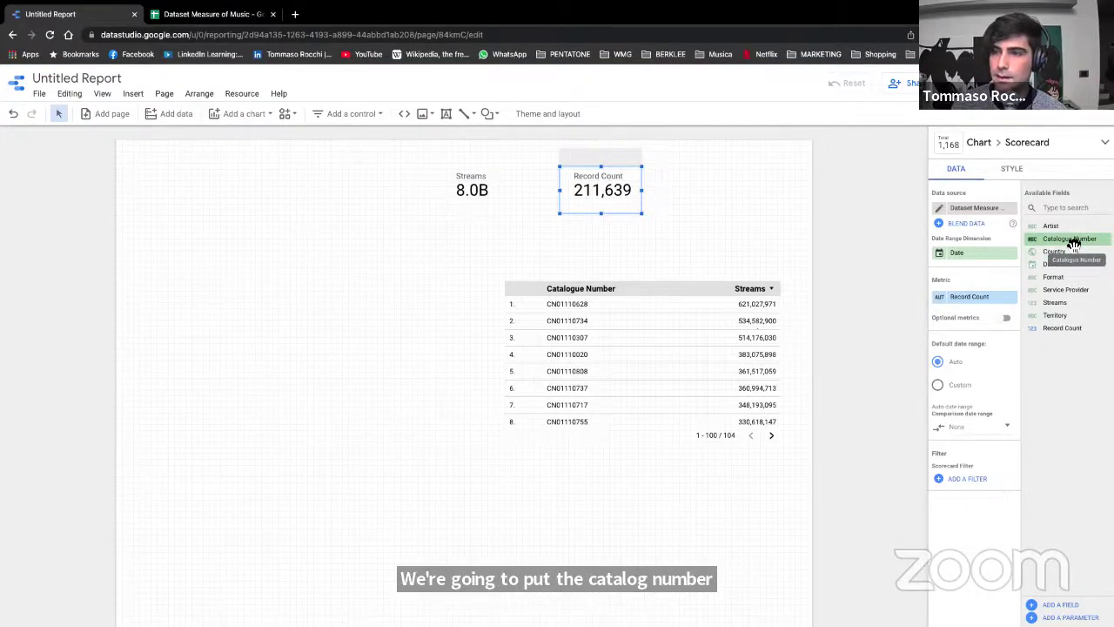
pyautogui.moveTo(1074, 244); pyautogui.dragTo(987, 297)
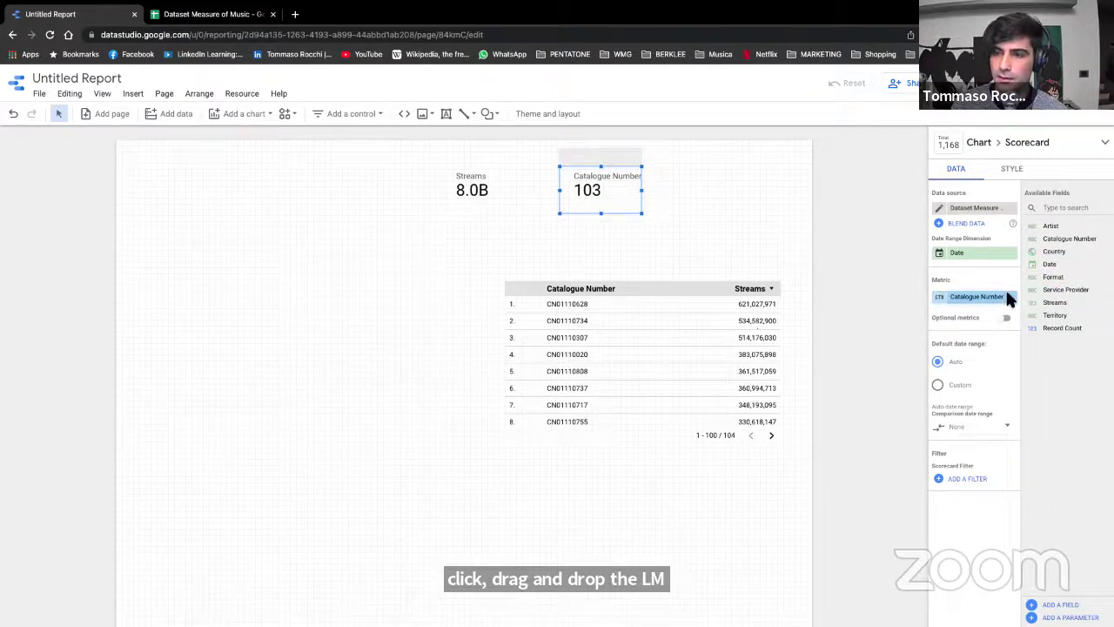
pyautogui.click(367, 261)
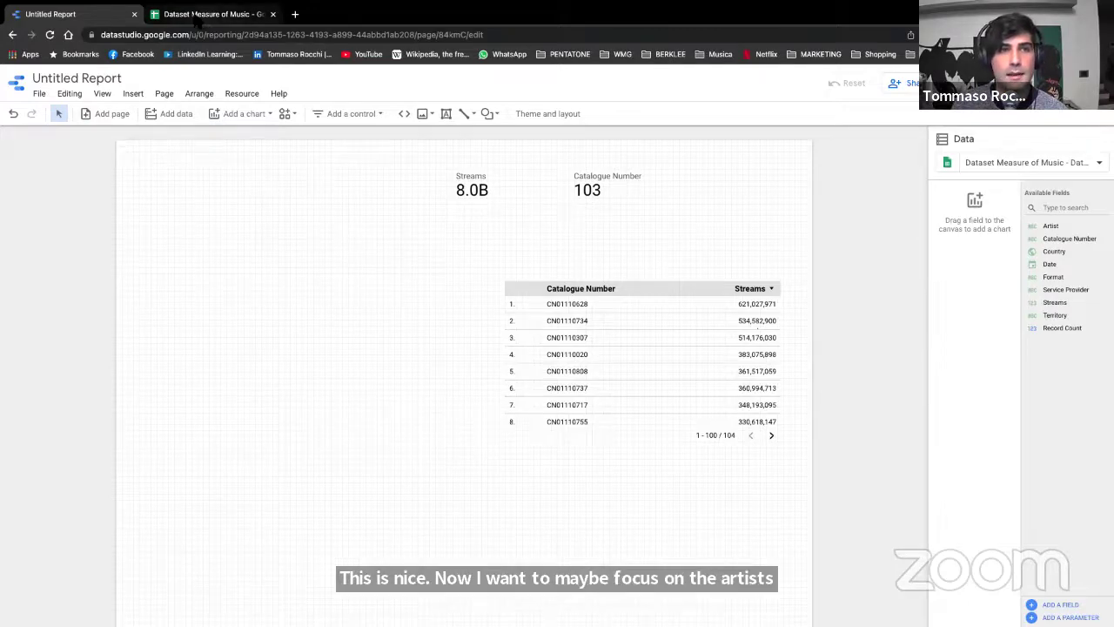
pyautogui.click(208, 14)
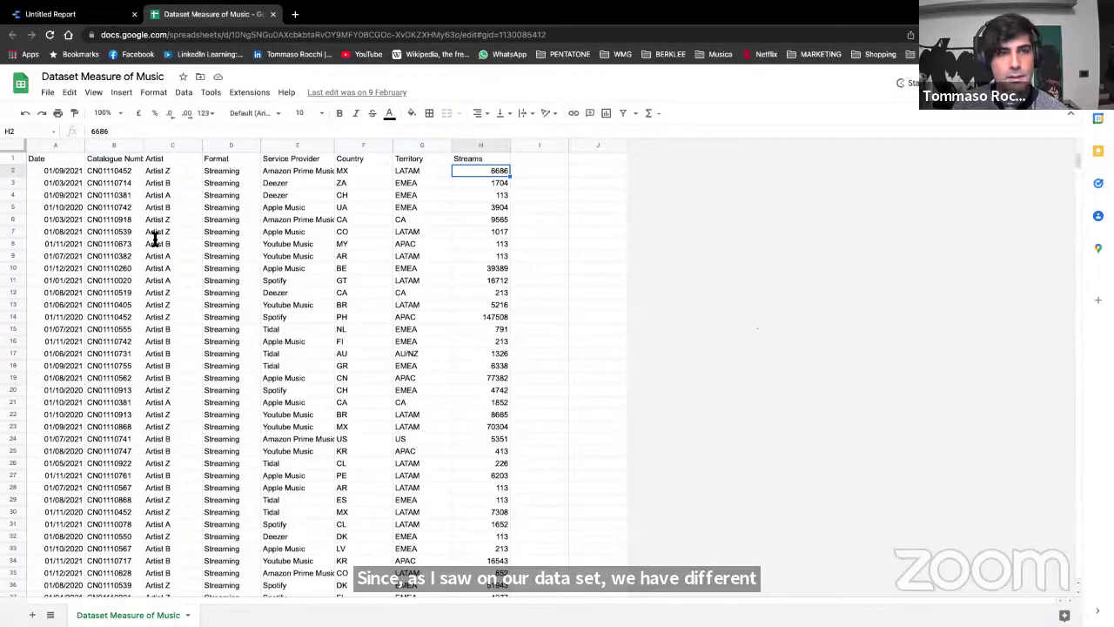
pyautogui.click(61, 14)
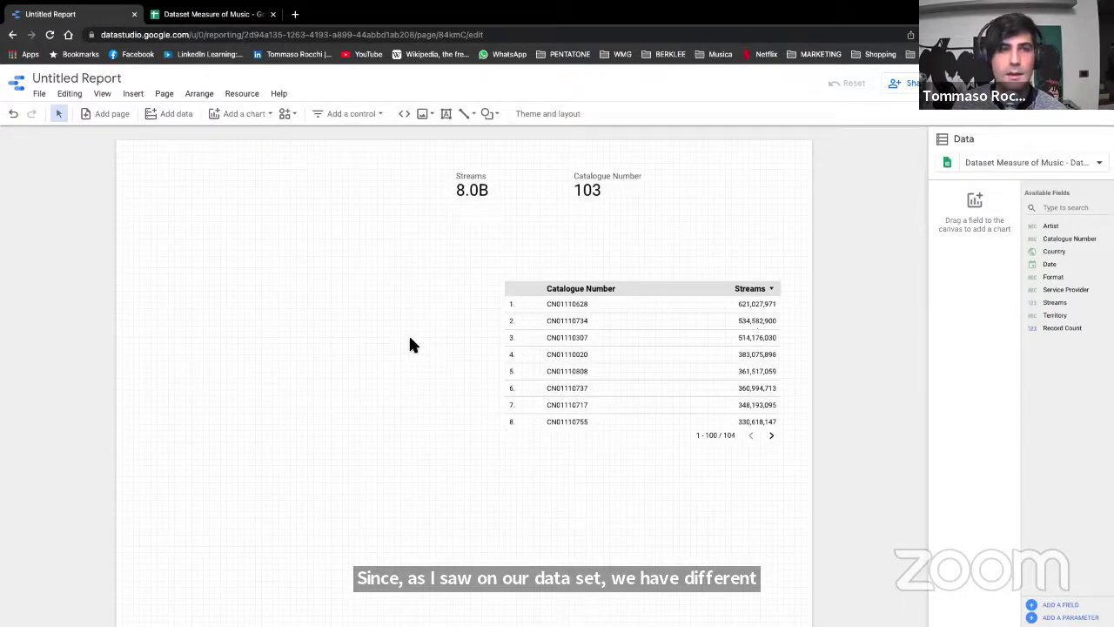
# Step: Insert a pie chart left of the table using Artist as its metric
pyautogui.click(267, 120)
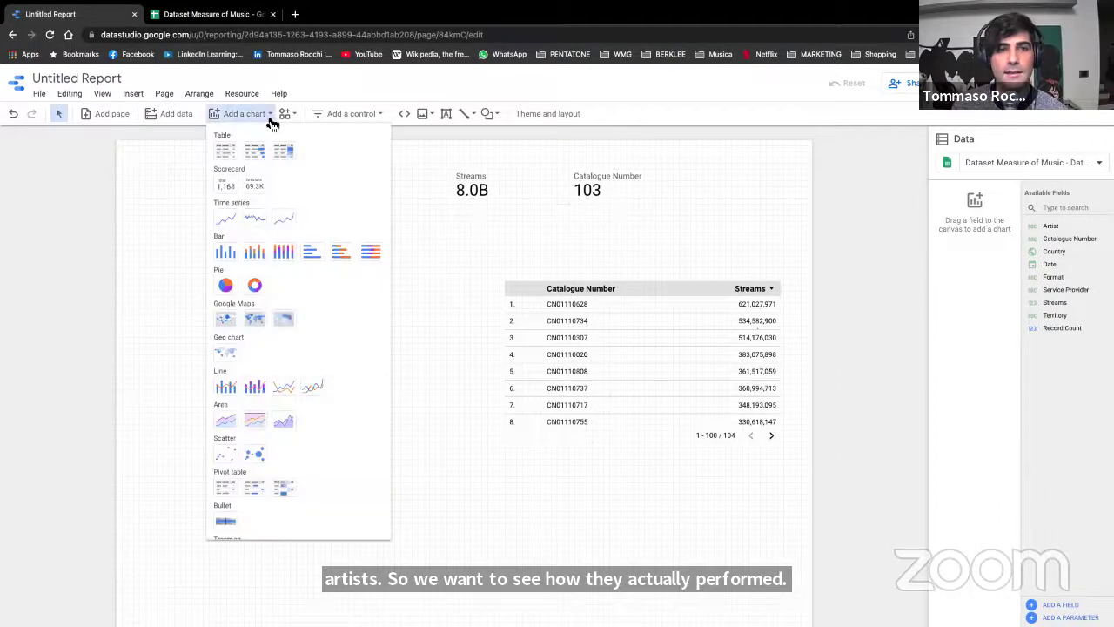
pyautogui.click(231, 287)
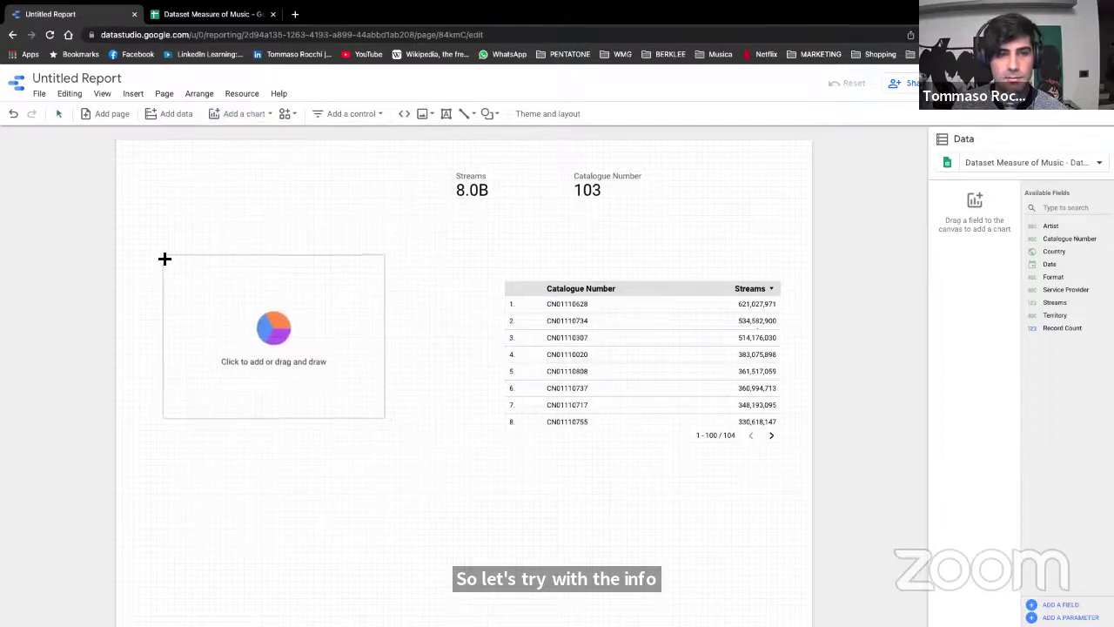
pyautogui.click(157, 264)
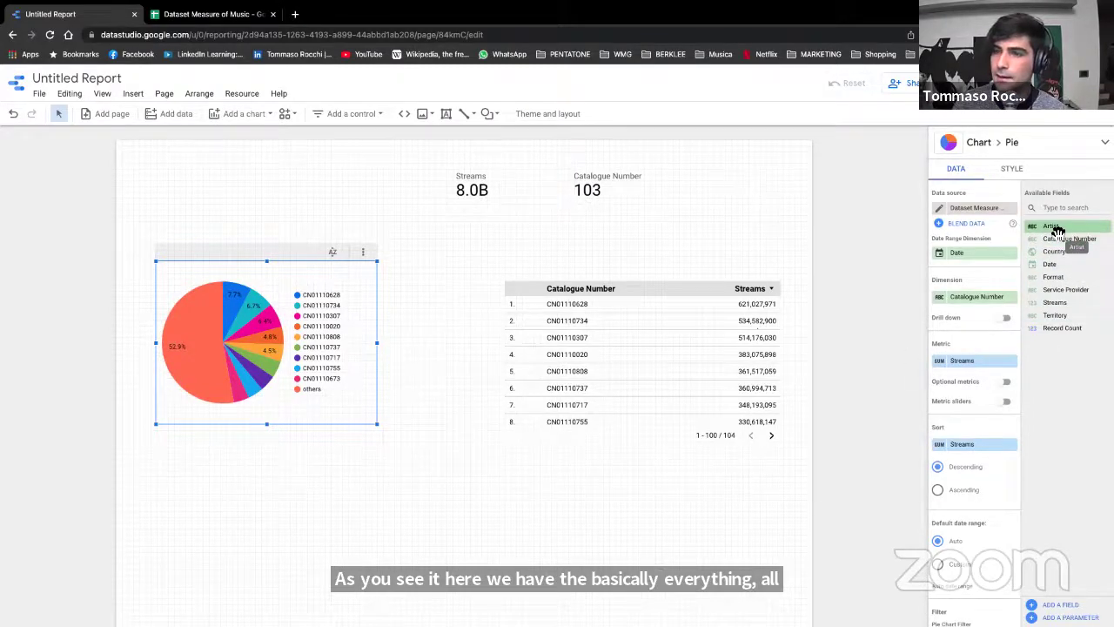
pyautogui.moveTo(1056, 229); pyautogui.dragTo(973, 365)
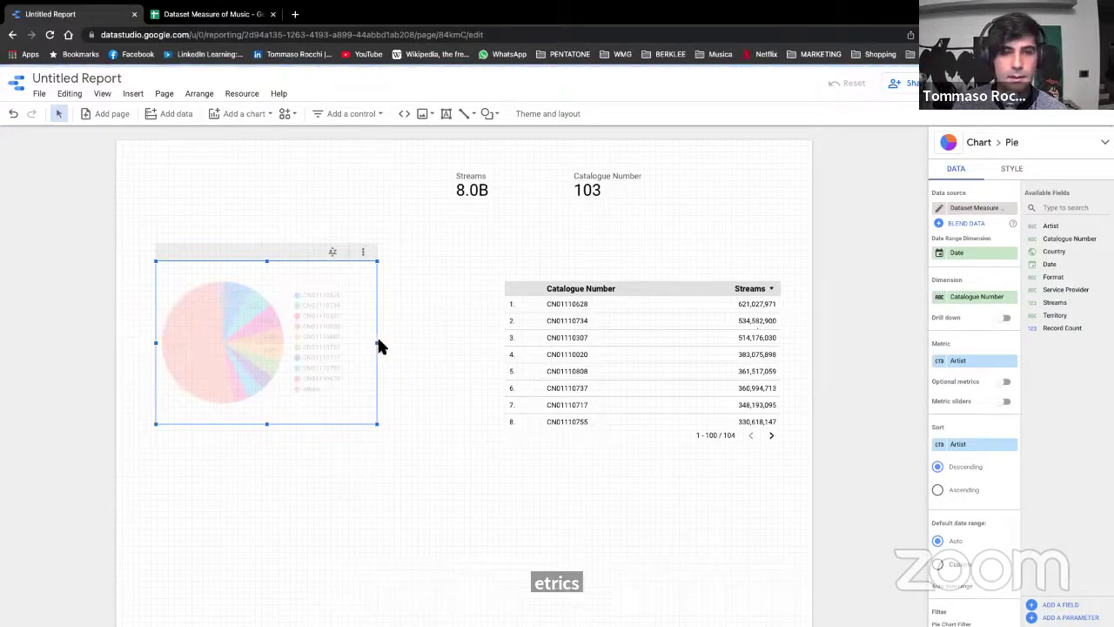
# Step: Resize the pie chart to match the table's bottom and align it with the Streams scorecard
pyautogui.moveTo(378, 342); pyautogui.dragTo(430, 341)
pyautogui.moveTo(311, 249); pyautogui.dragTo(336, 255)
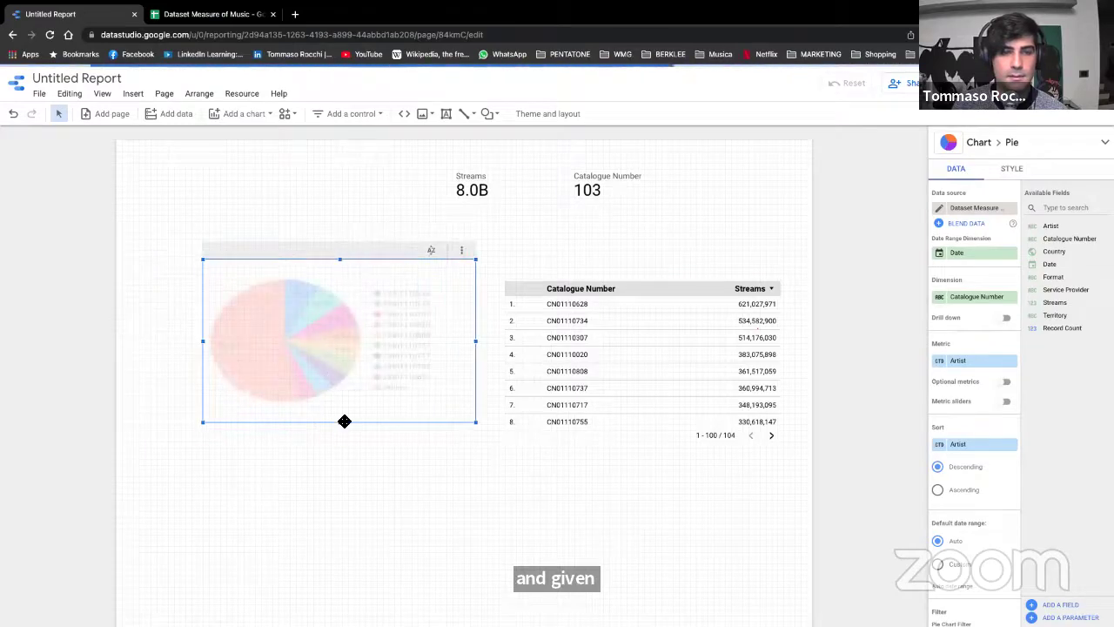
pyautogui.moveTo(340, 422); pyautogui.dragTo(338, 444)
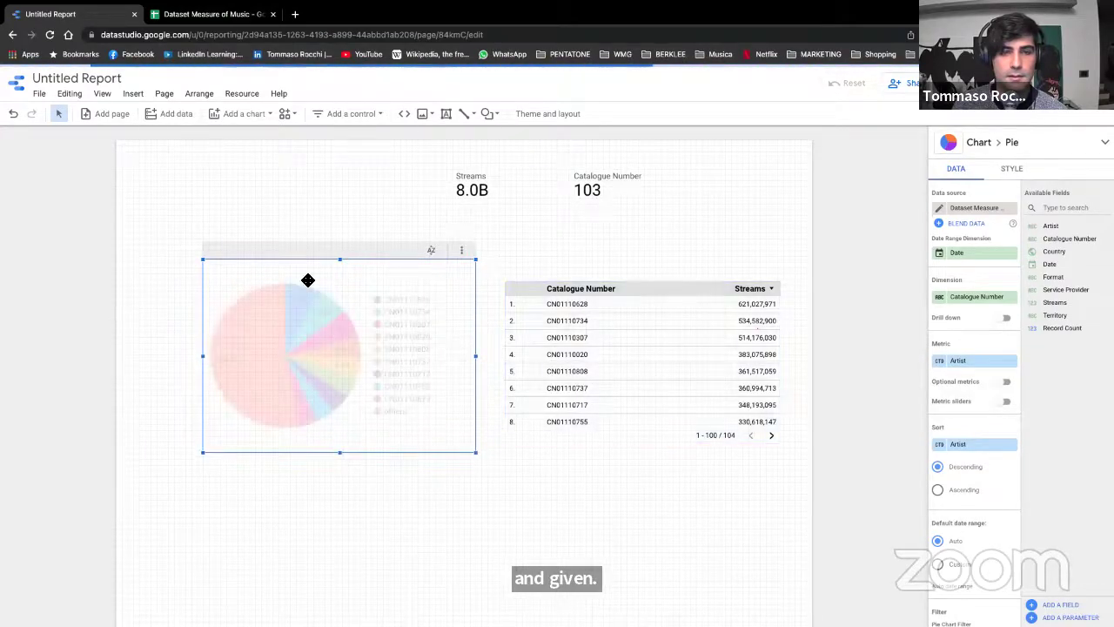
pyautogui.moveTo(279, 250); pyautogui.dragTo(249, 250)
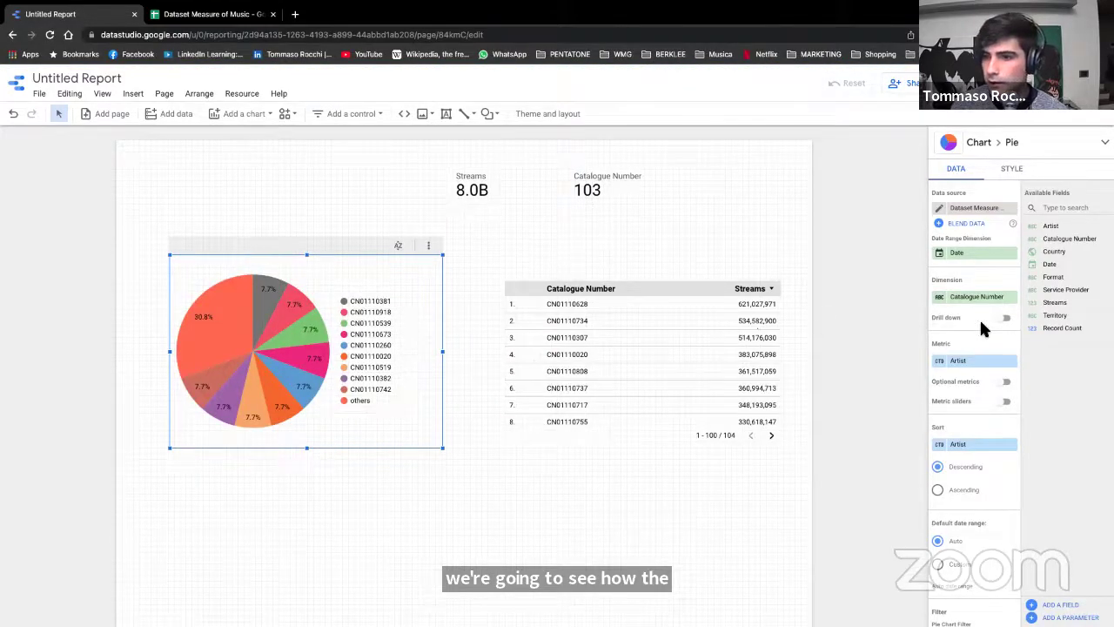
# Step: Add a pie chart using Streams as its dimension and Artist as its metric
pyautogui.moveTo(1055, 315); pyautogui.dragTo(978, 362)
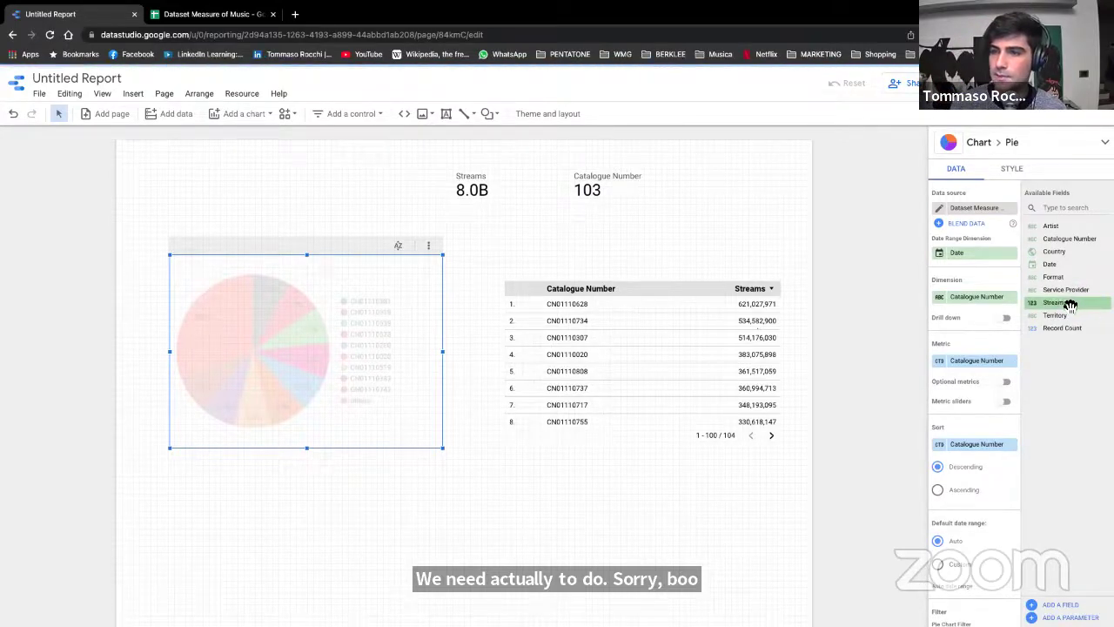
pyautogui.moveTo(1076, 302); pyautogui.dragTo(978, 299)
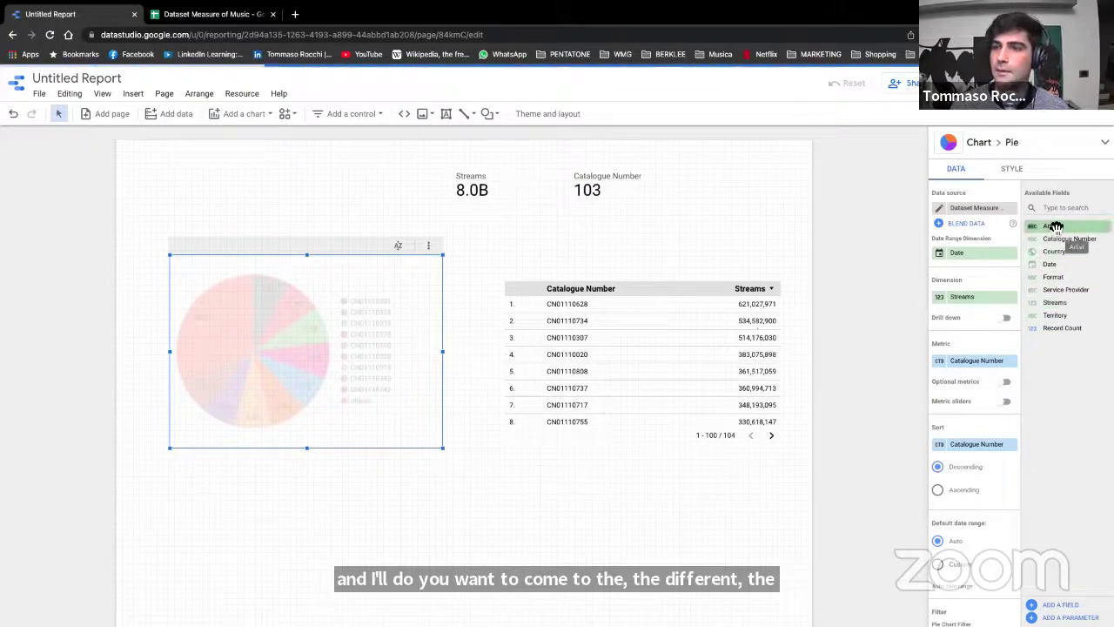
pyautogui.moveTo(1053, 226); pyautogui.dragTo(962, 357)
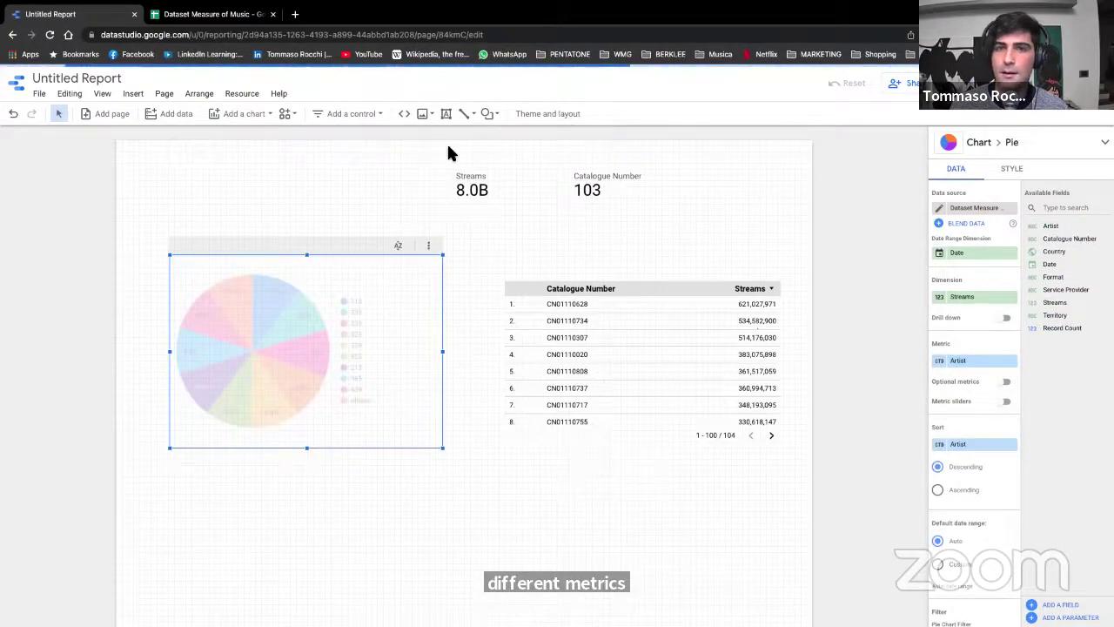
pyautogui.scroll(-2, 629, 509)
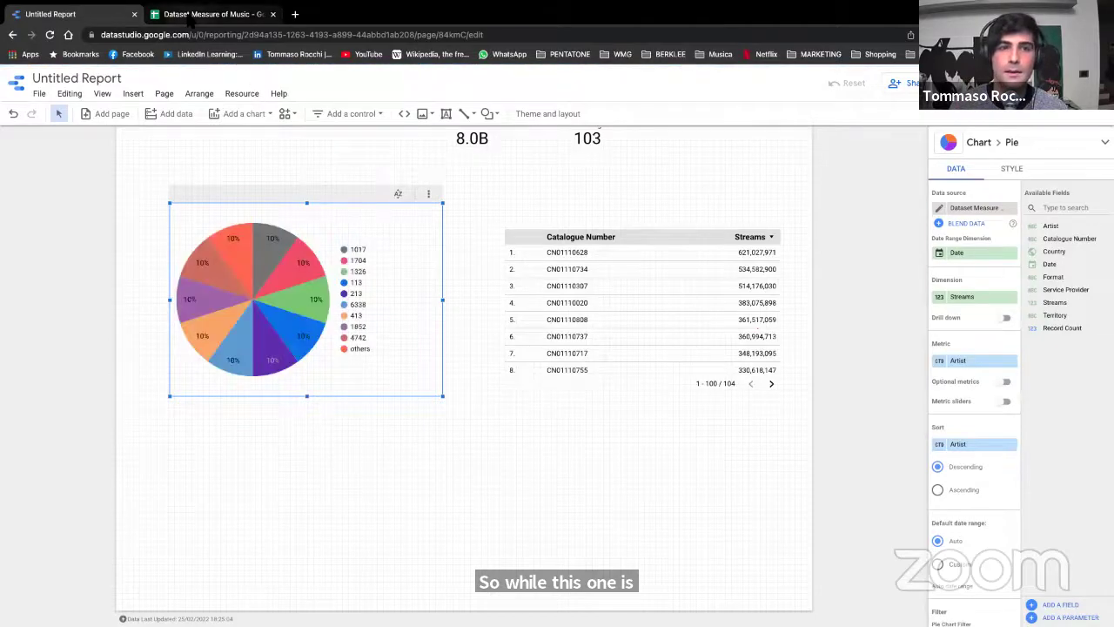
pyautogui.click(214, 18)
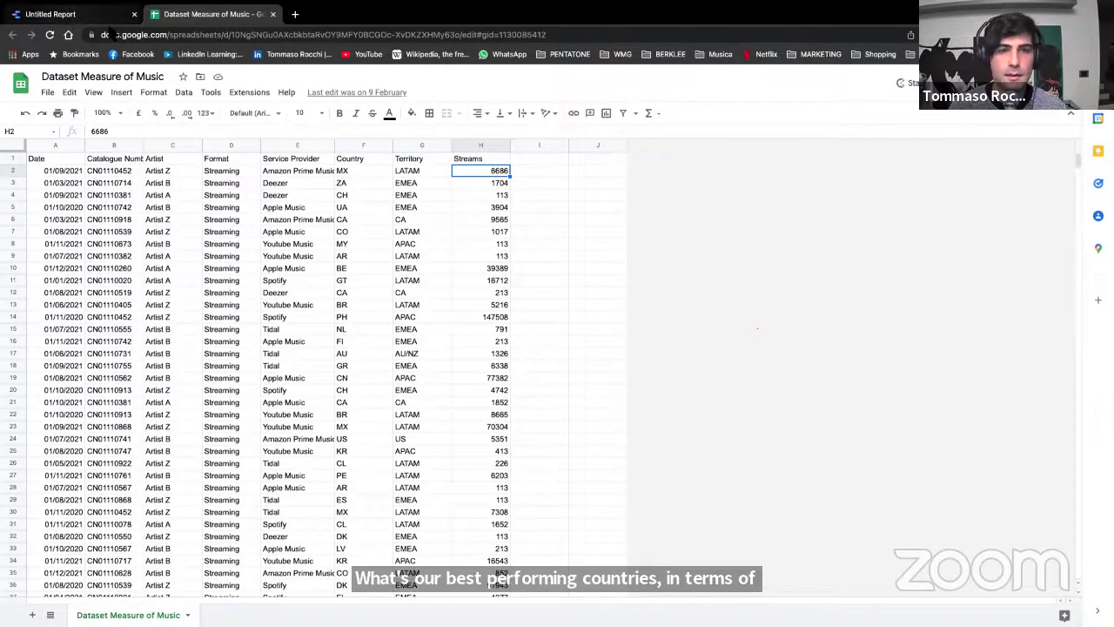
pyautogui.hotkey('ctrl', 'shift', 'Tab')
# Step: Delete the mis-configured pie chart
pyautogui.moveTo(199, 194); pyautogui.dragTo(189, 199)
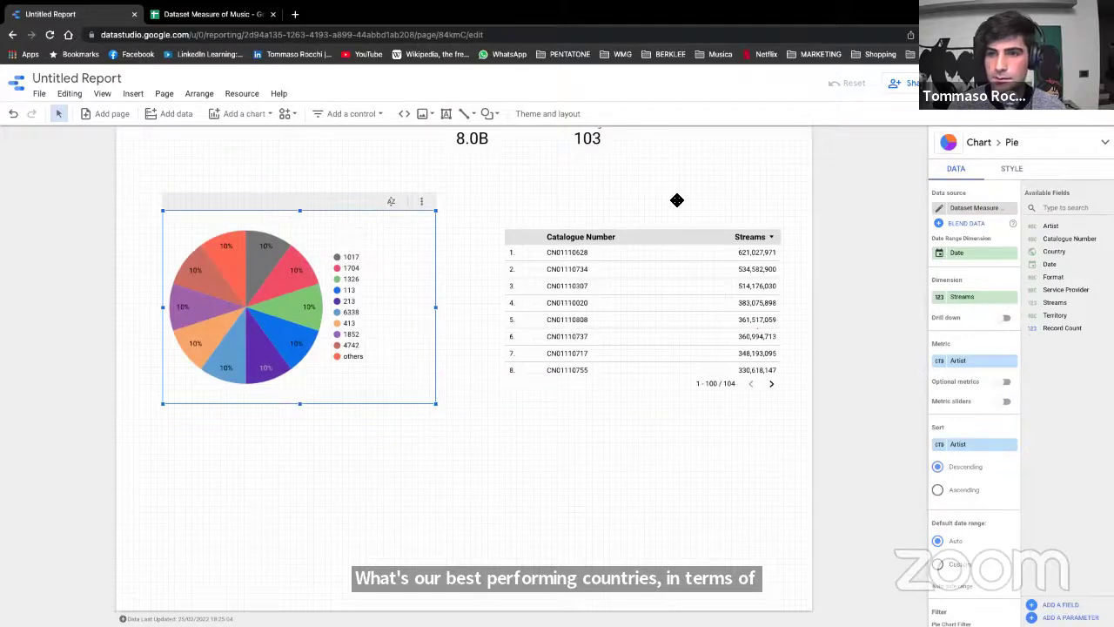
pyautogui.rightClick(422, 202)
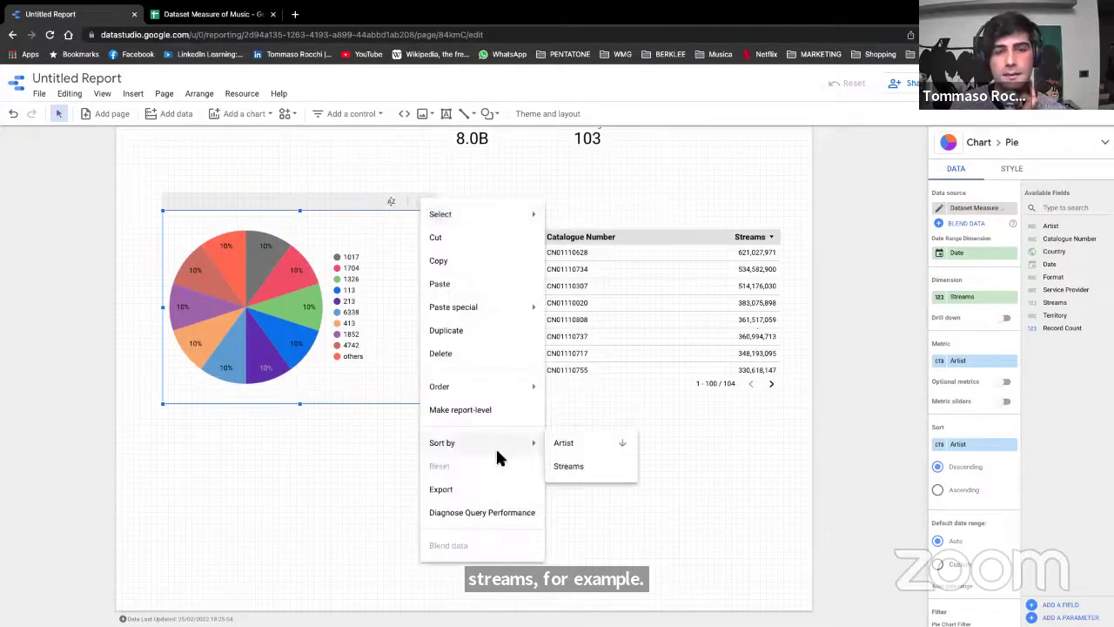
pyautogui.click(441, 354)
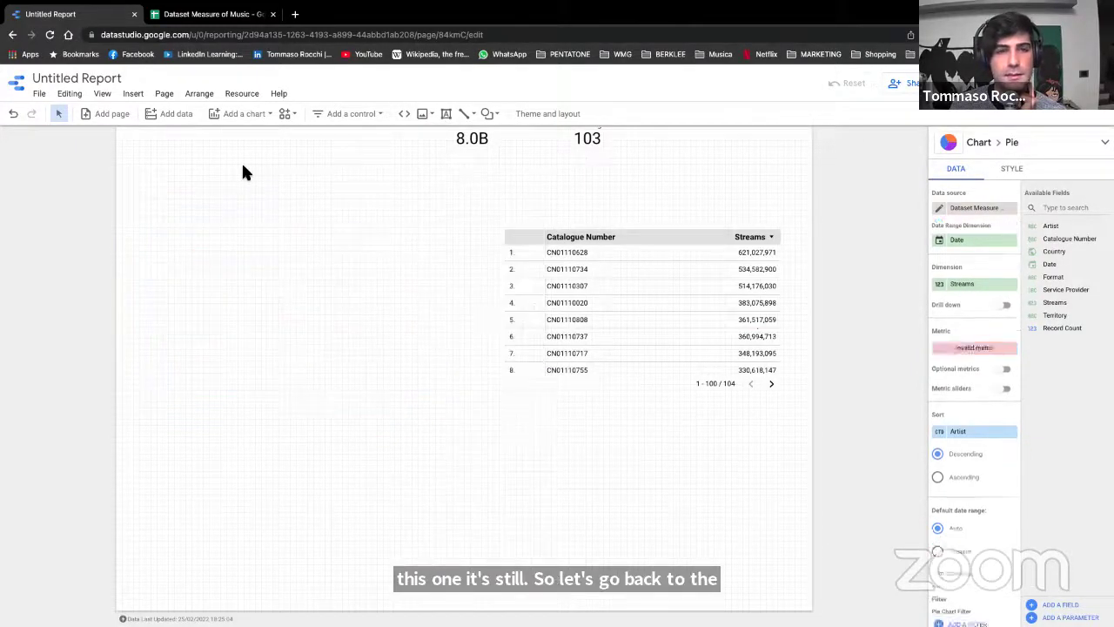
# Step: Place a new pie chart with Artist as its dimension and widen it to the right
pyautogui.click(248, 114)
pyautogui.click(228, 292)
pyautogui.click(158, 219)
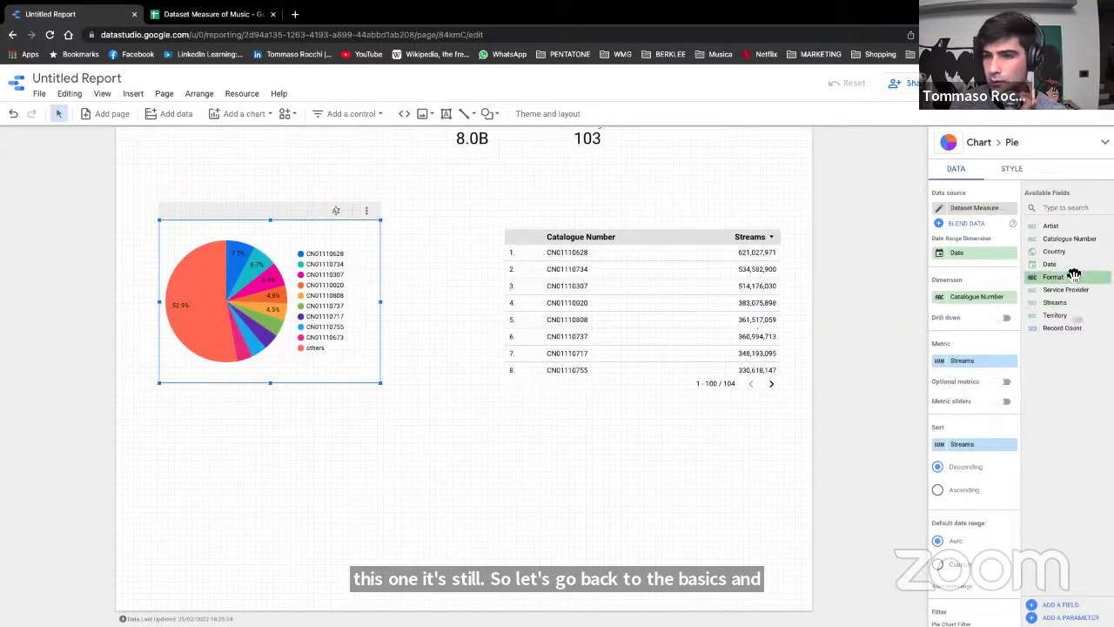
pyautogui.moveTo(1063, 230); pyautogui.dragTo(969, 299)
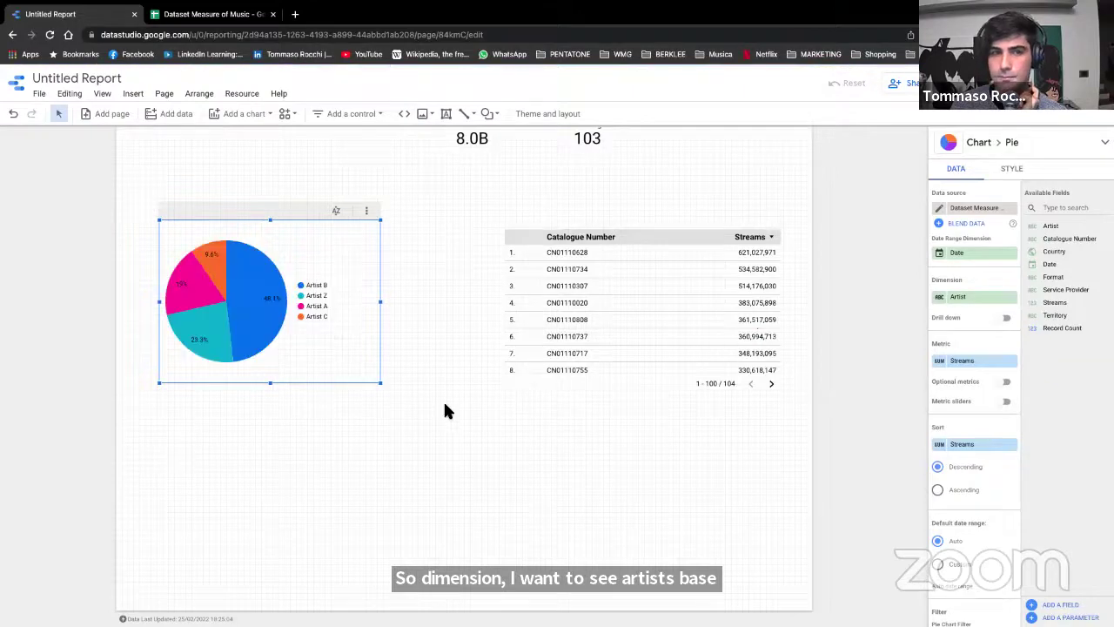
pyautogui.moveTo(383, 303); pyautogui.dragTo(436, 302)
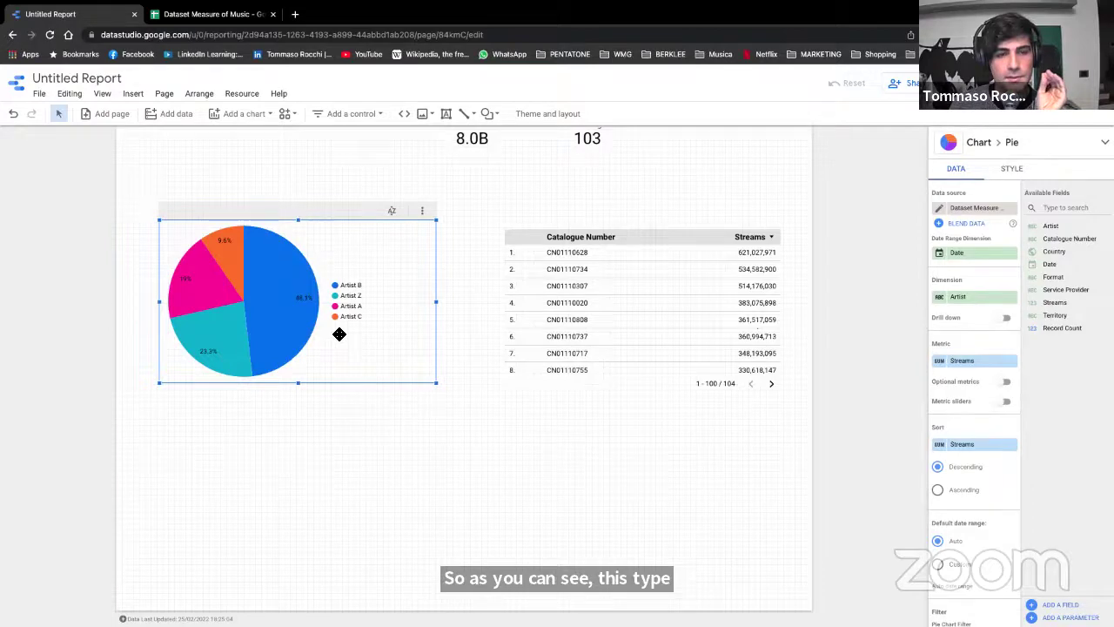
pyautogui.moveTo(281, 306)
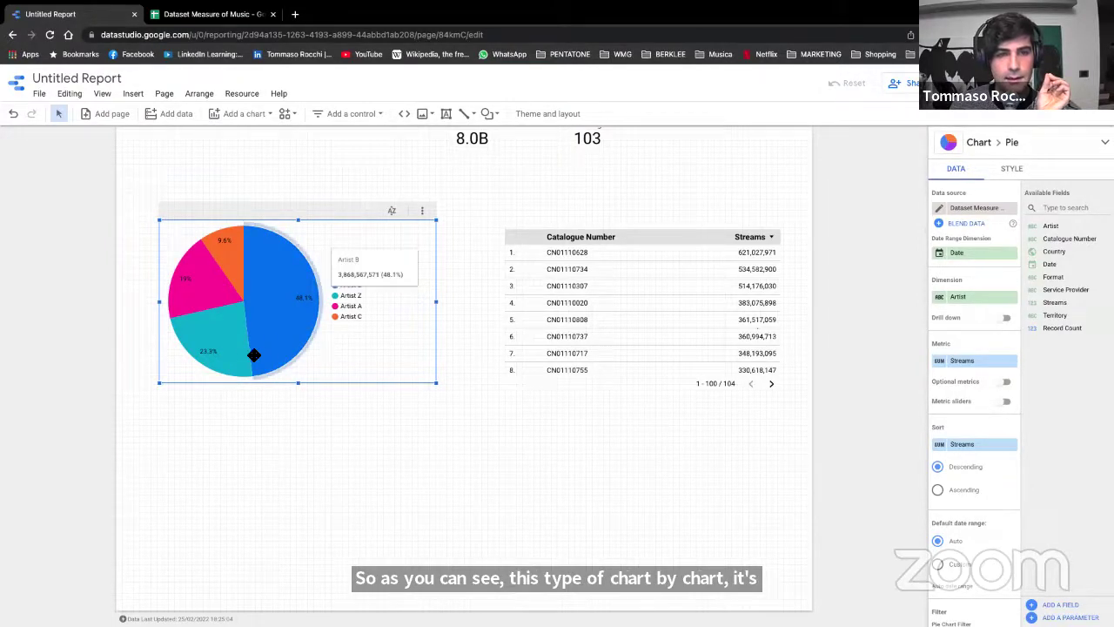
pyautogui.moveTo(247, 272)
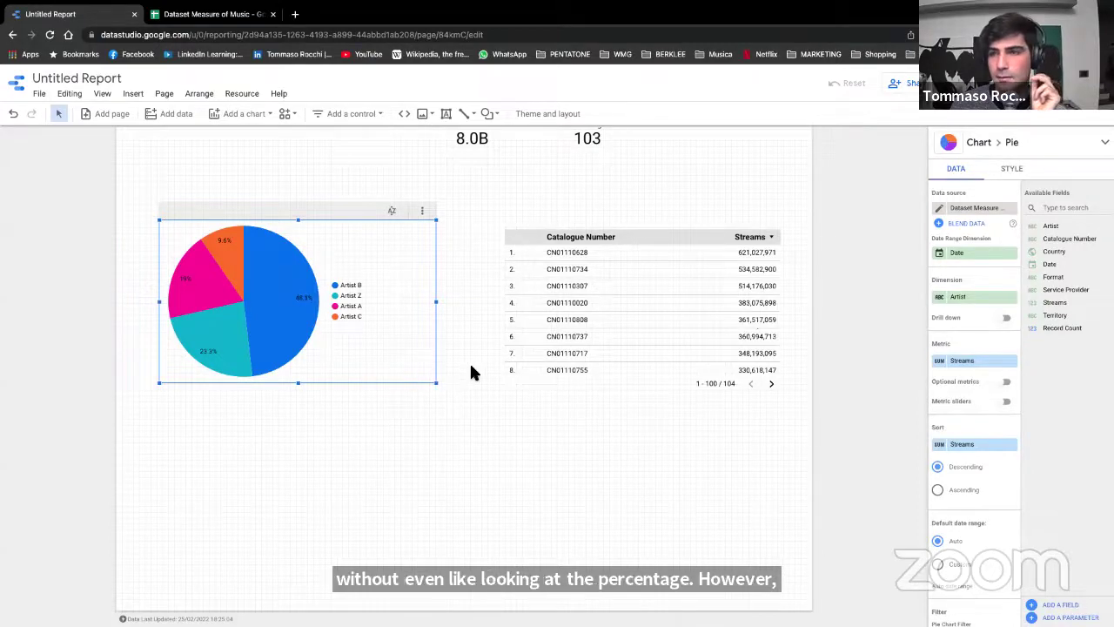
# Step: Change the artist pie chart's type to a horizontal bar chart
pyautogui.click(984, 149)
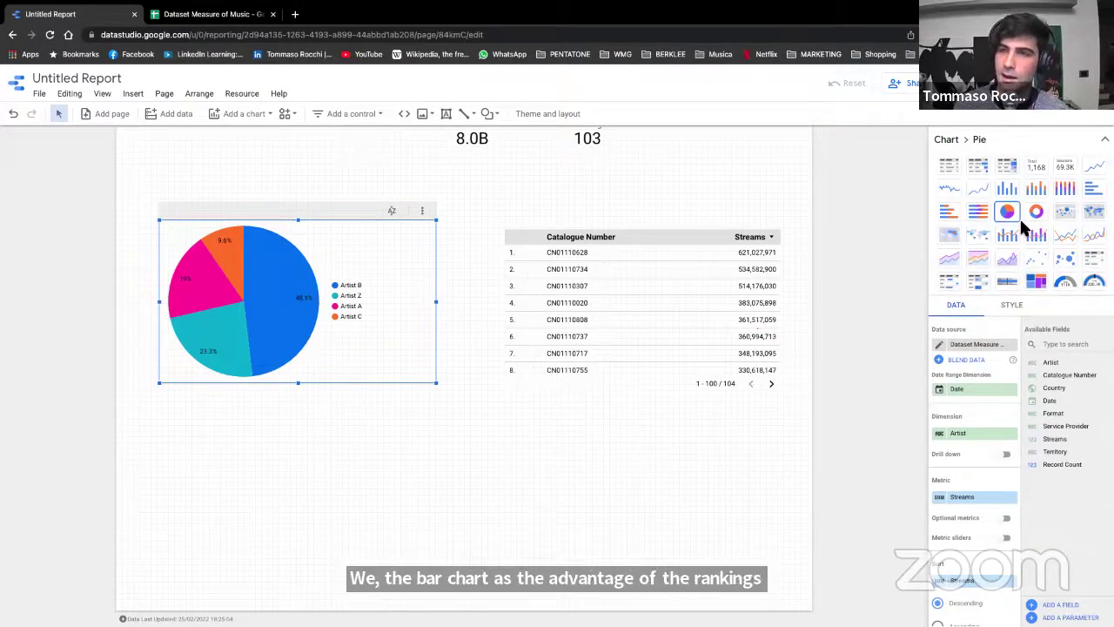
pyautogui.click(949, 144)
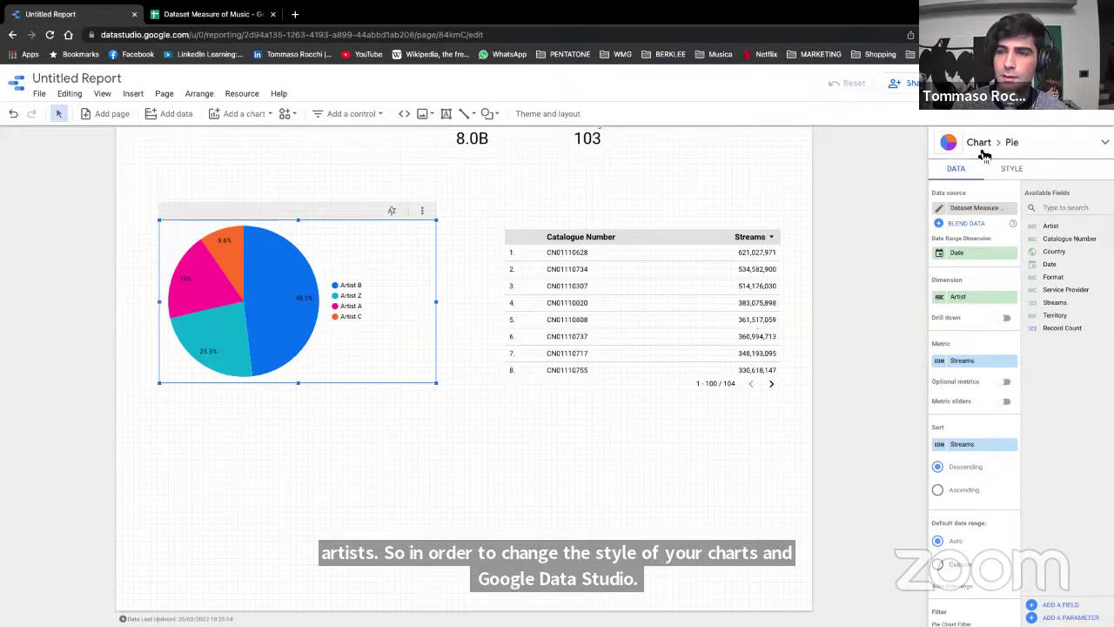
pyautogui.click(982, 148)
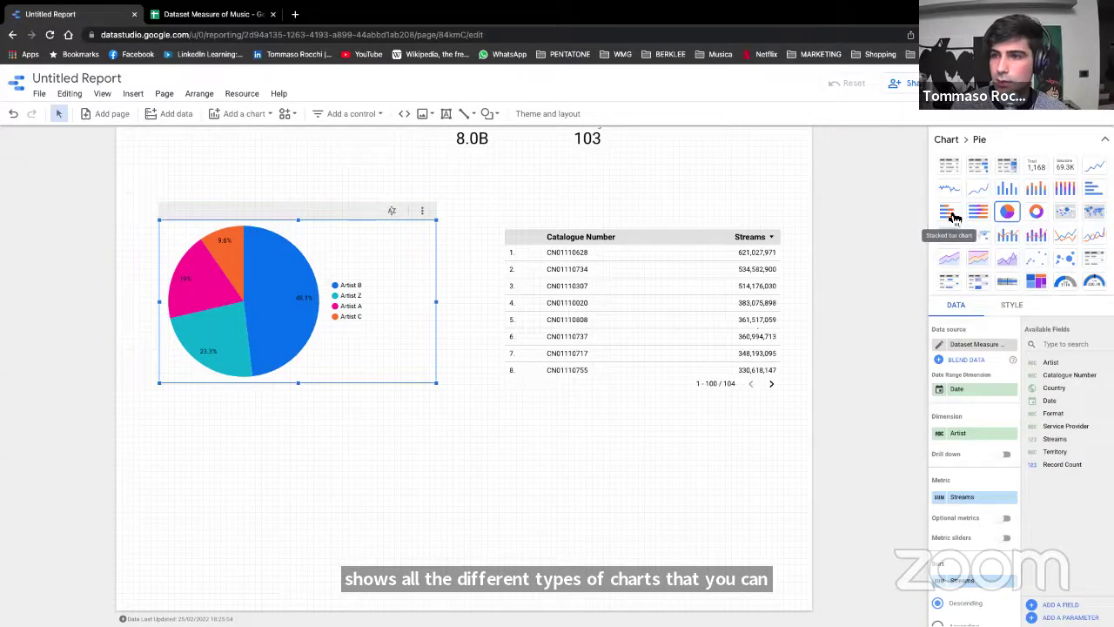
pyautogui.click(953, 214)
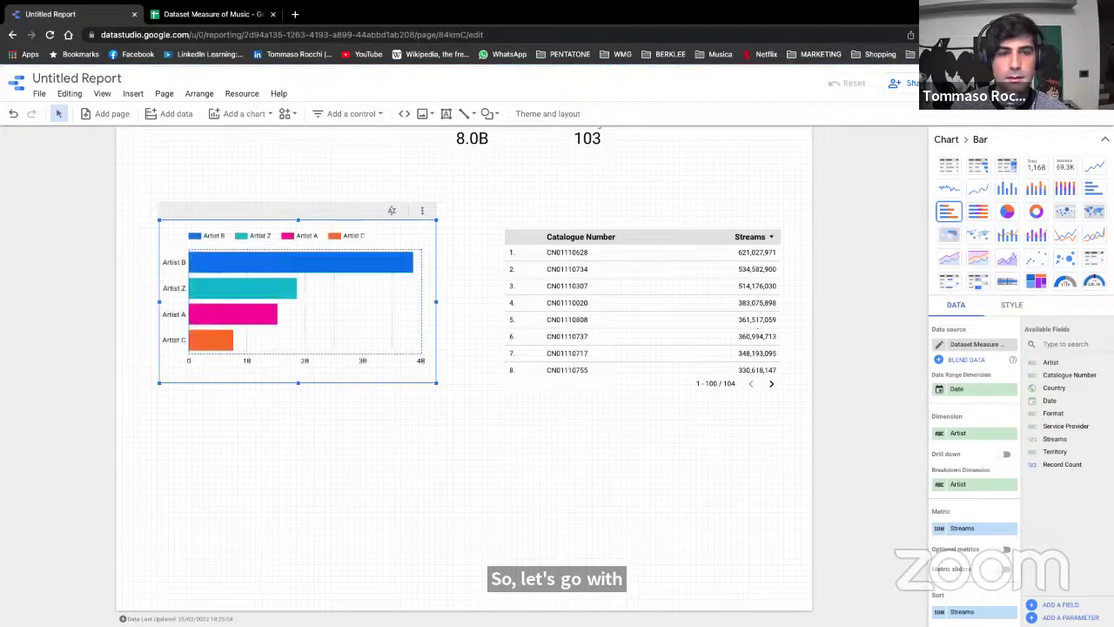
# Step: Collapse the chart type grid for the artist bar chart
pyautogui.click(1074, 135)
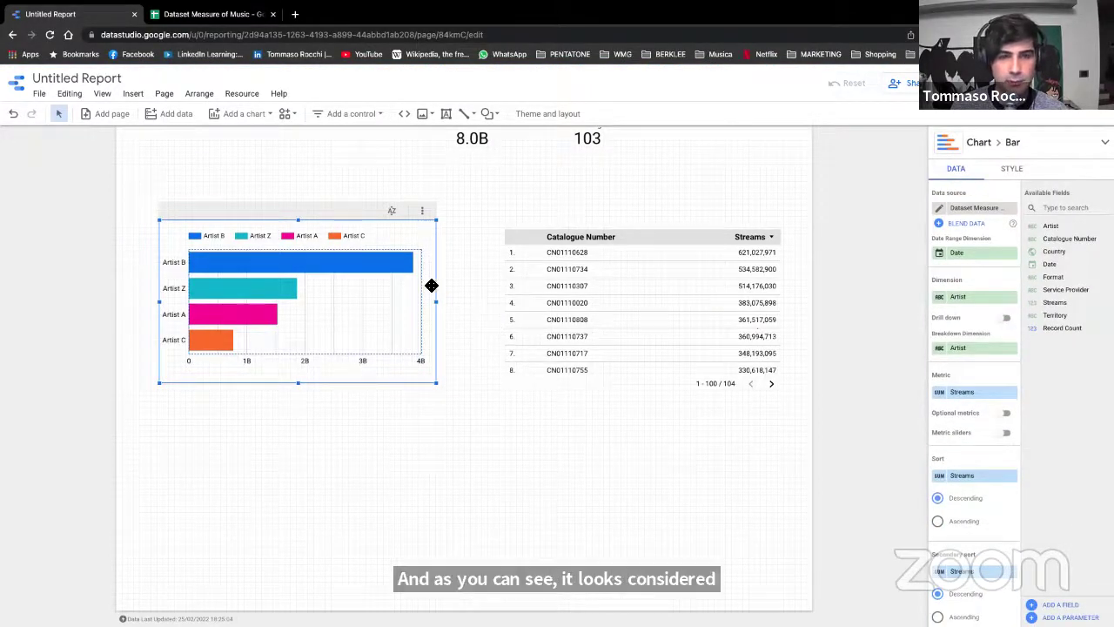
pyautogui.moveTo(404, 265)
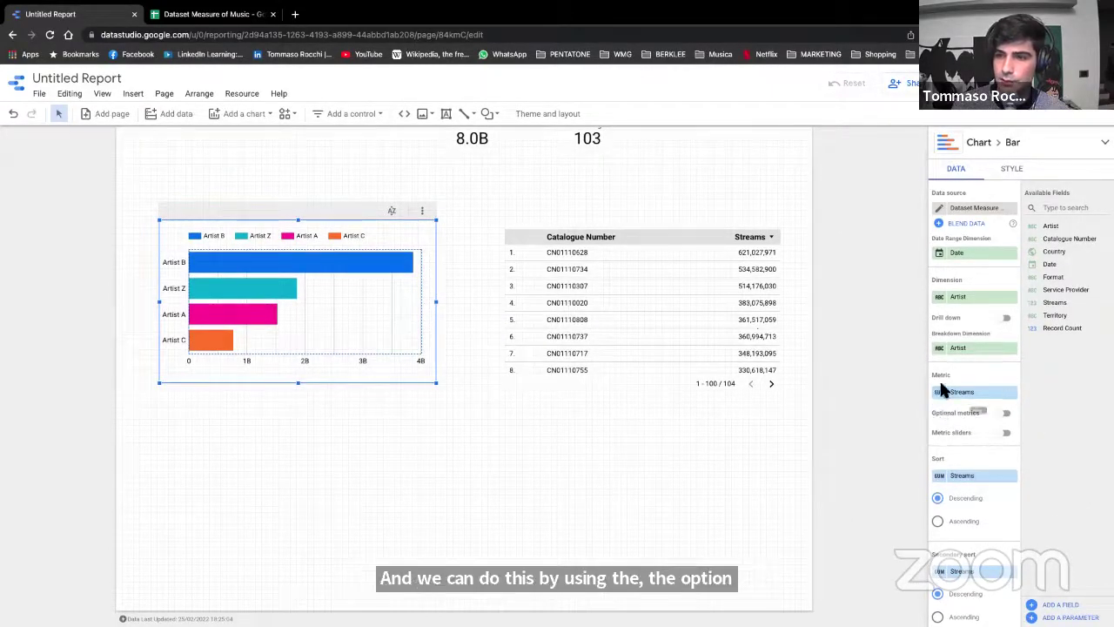
pyautogui.click(1006, 415)
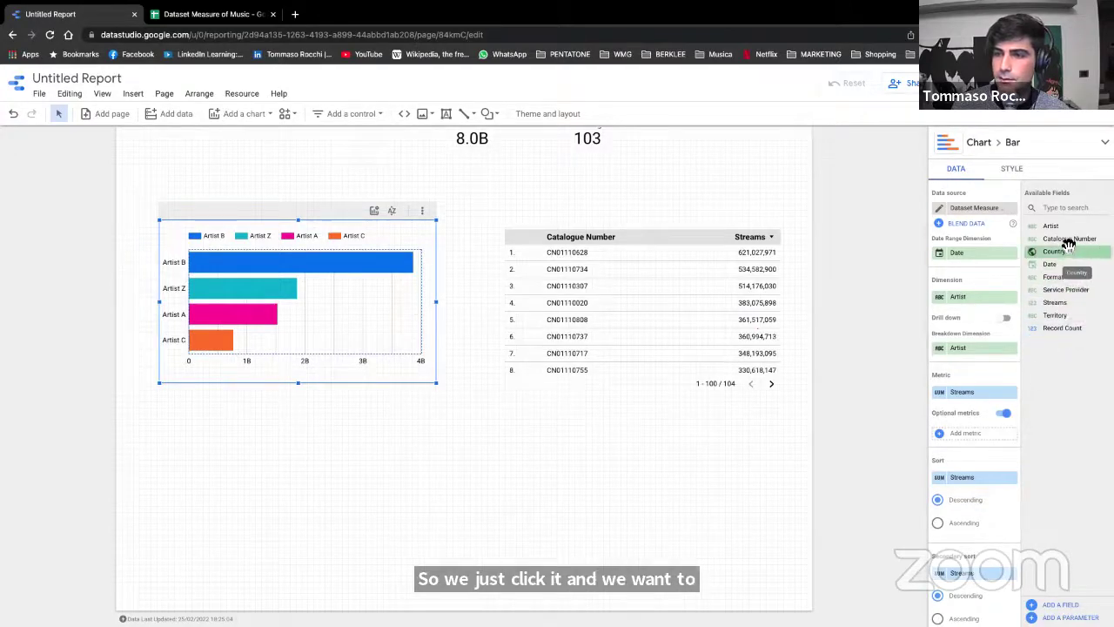
pyautogui.moveTo(1067, 240); pyautogui.dragTo(987, 437)
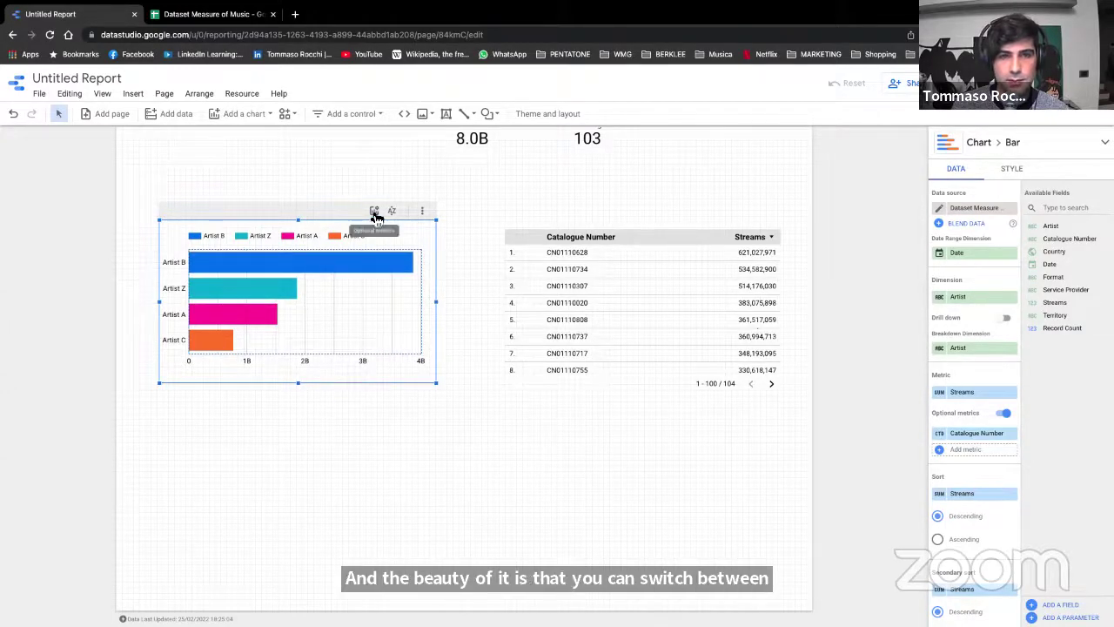
pyautogui.click(485, 181)
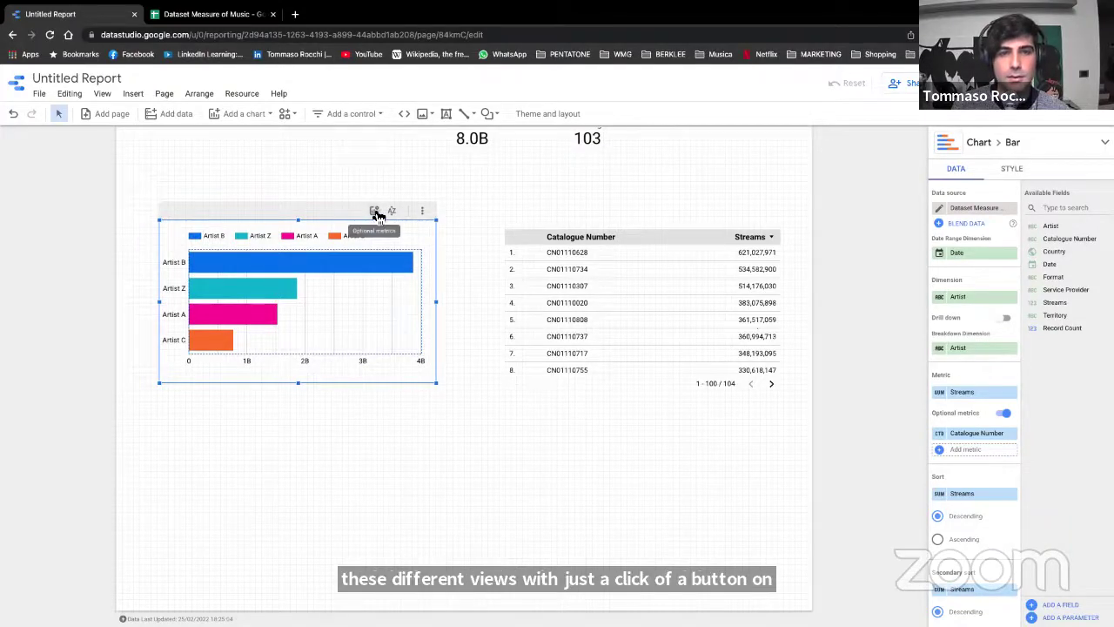
pyautogui.click(376, 213)
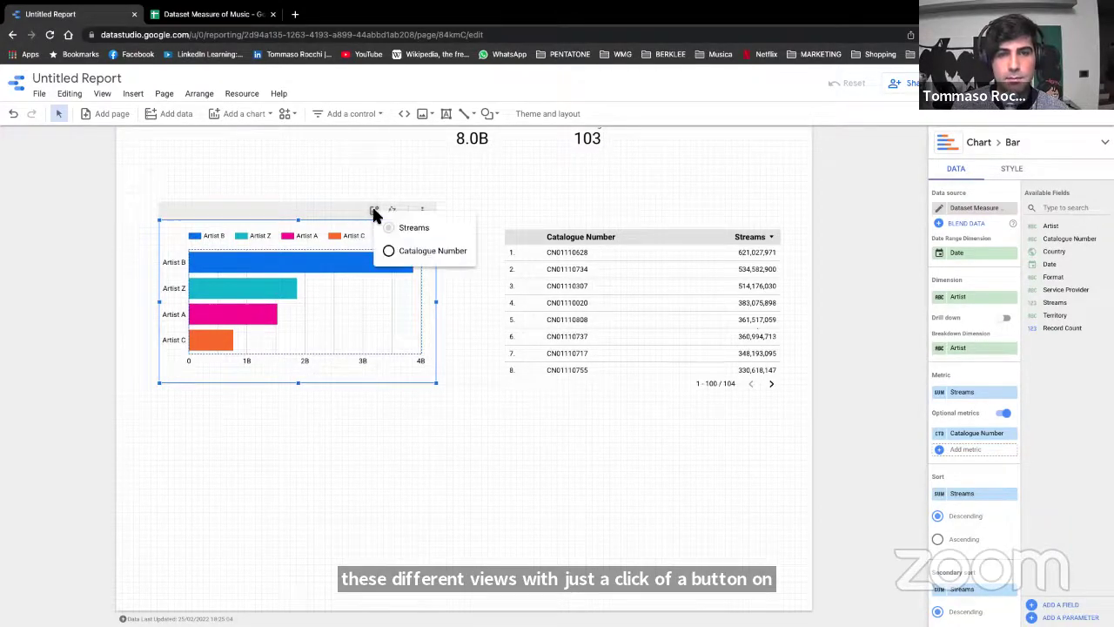
pyautogui.click(389, 251)
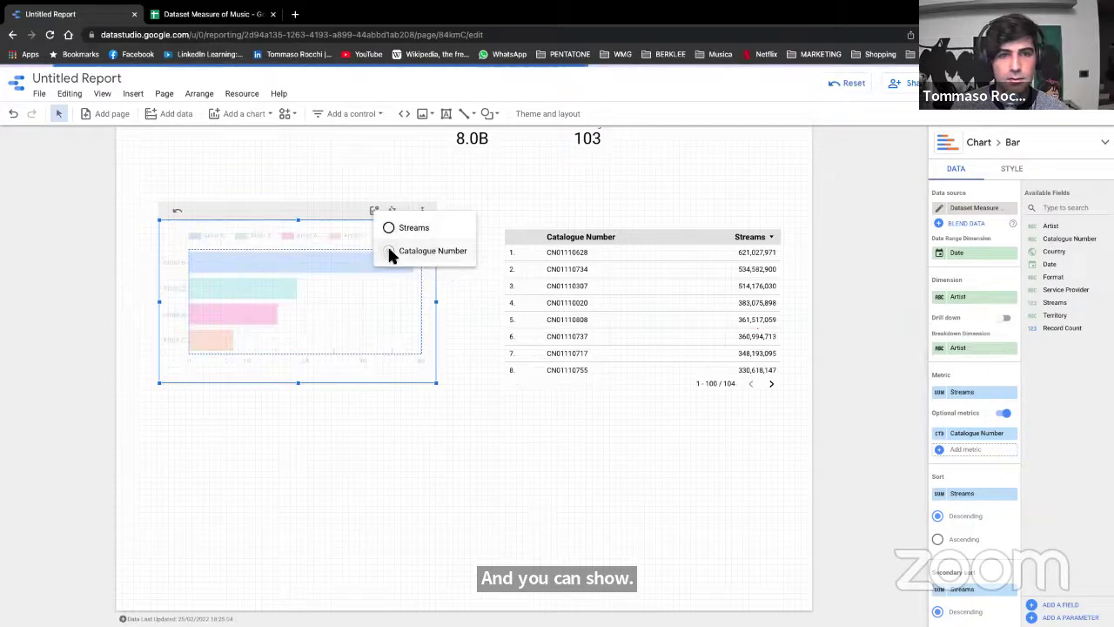
pyautogui.click(471, 405)
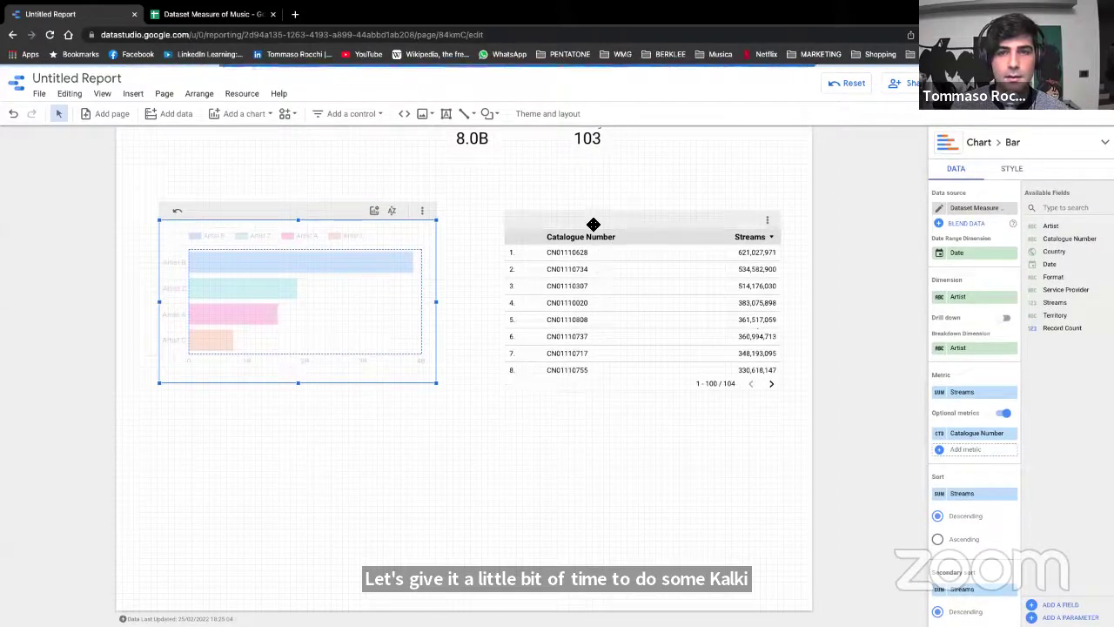
pyautogui.moveTo(593, 225); pyautogui.dragTo(590, 197)
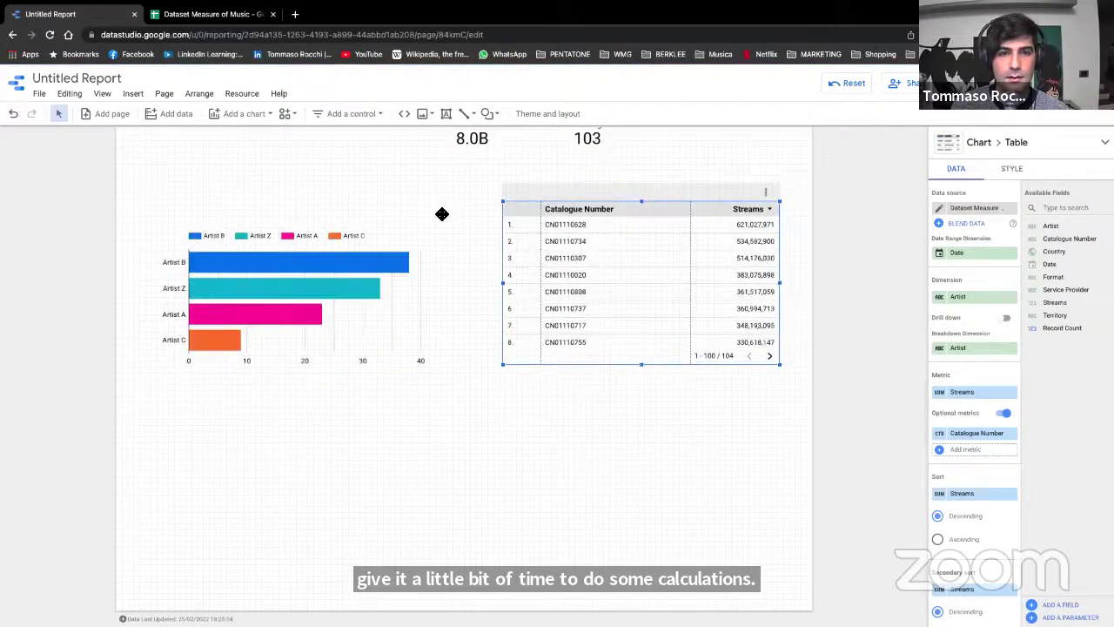
pyautogui.moveTo(398, 264)
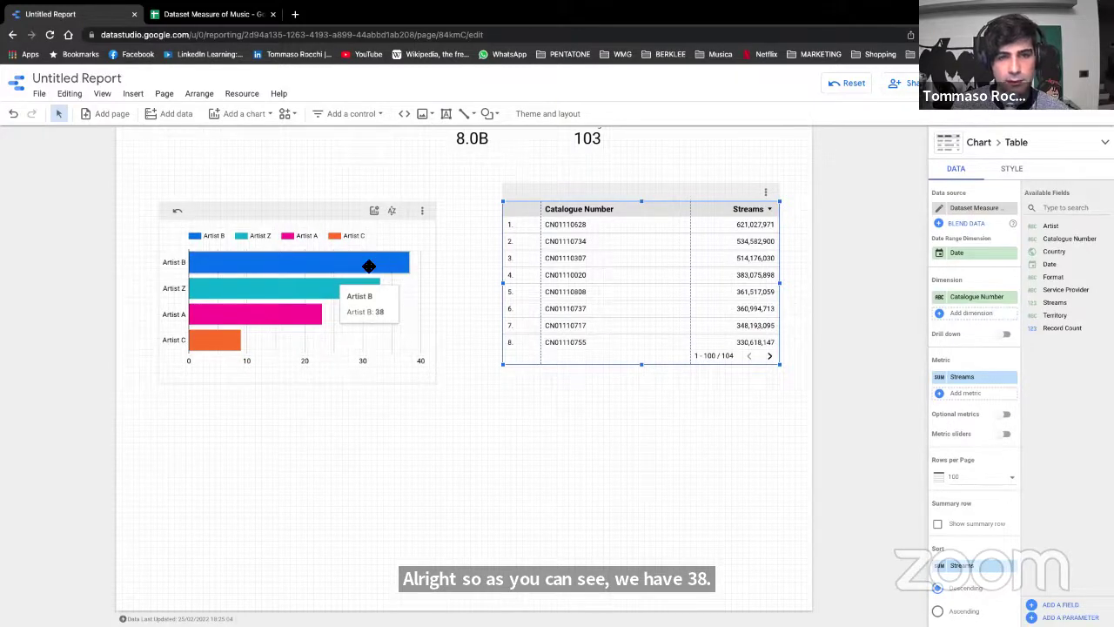
pyautogui.moveTo(349, 289)
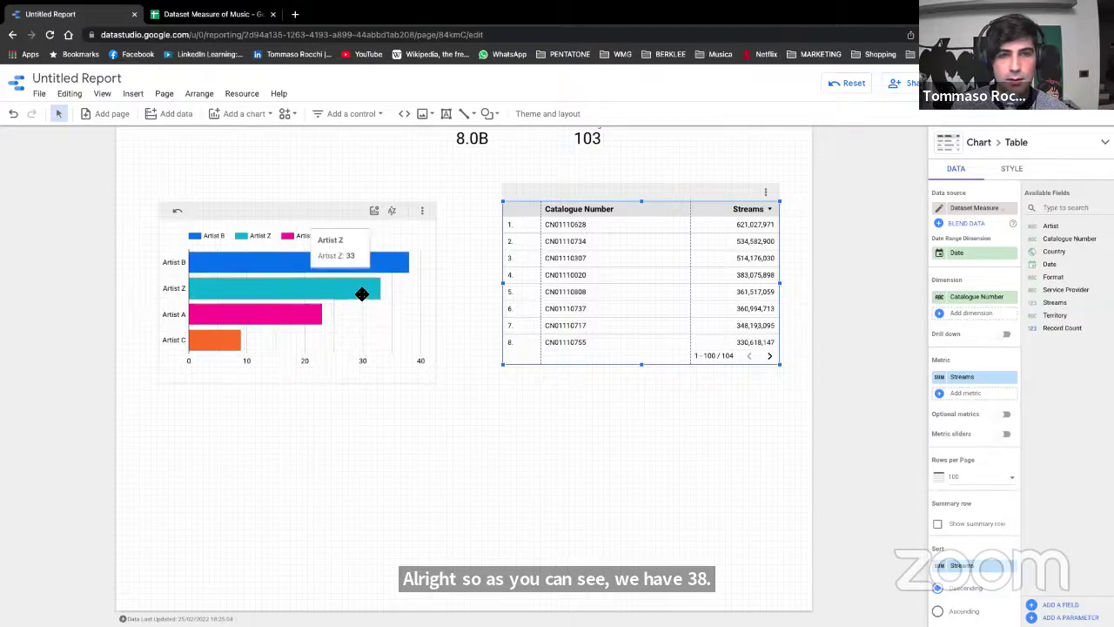
pyautogui.click(374, 210)
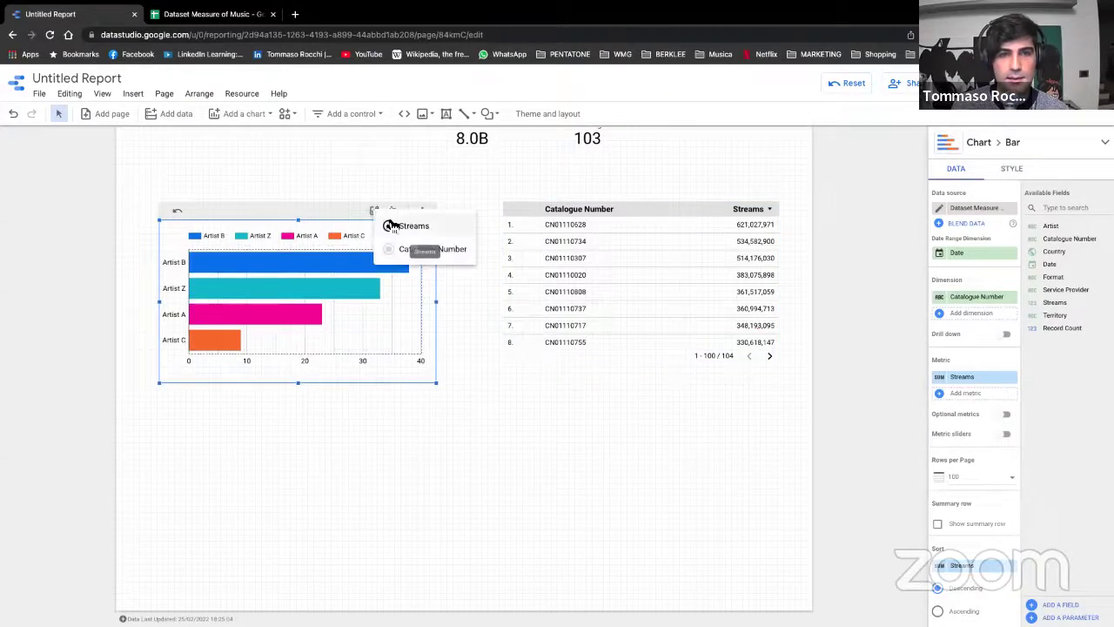
pyautogui.click(389, 227)
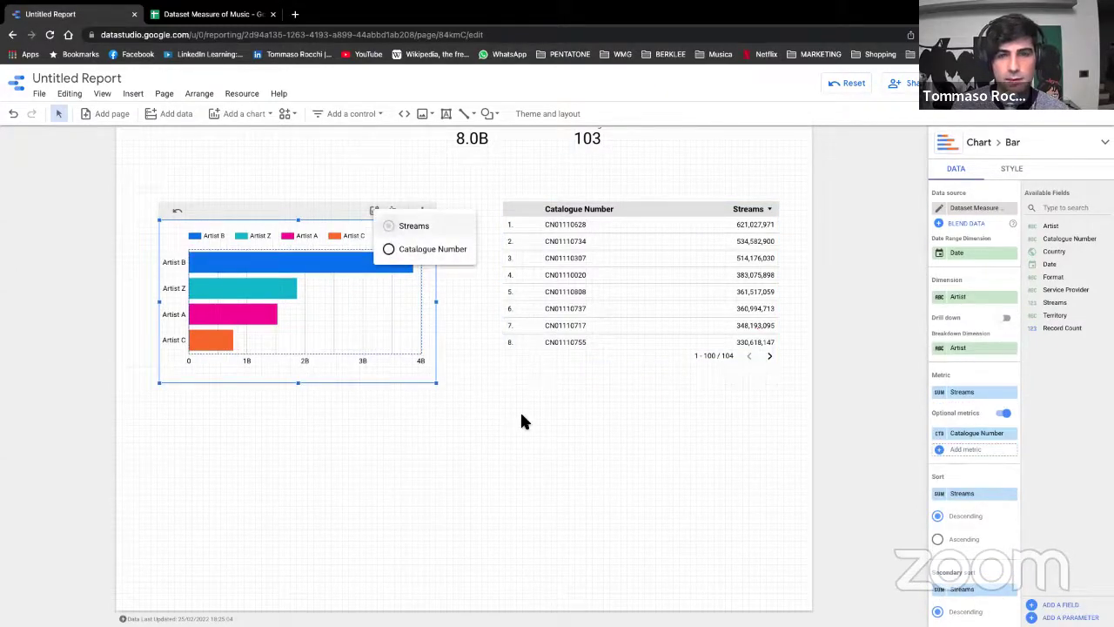
pyautogui.click(455, 431)
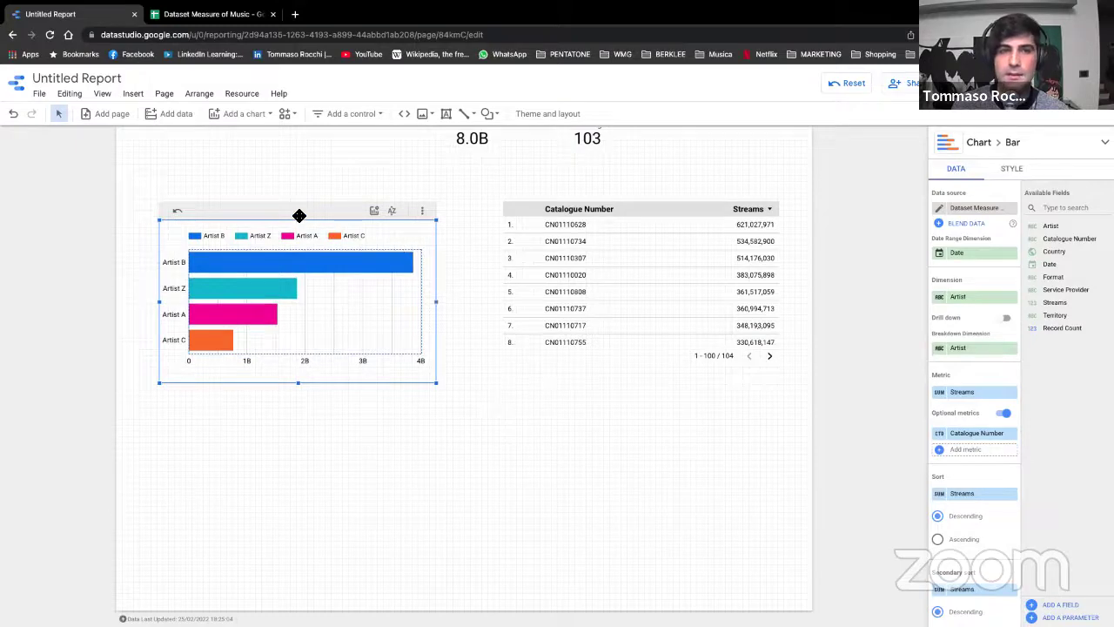
pyautogui.moveTo(299, 215)
pyautogui.mouseDown()
pyautogui.moveTo(315, 197)
pyautogui.moveTo(305, 196)
pyautogui.mouseUp()
pyautogui.click(514, 501)
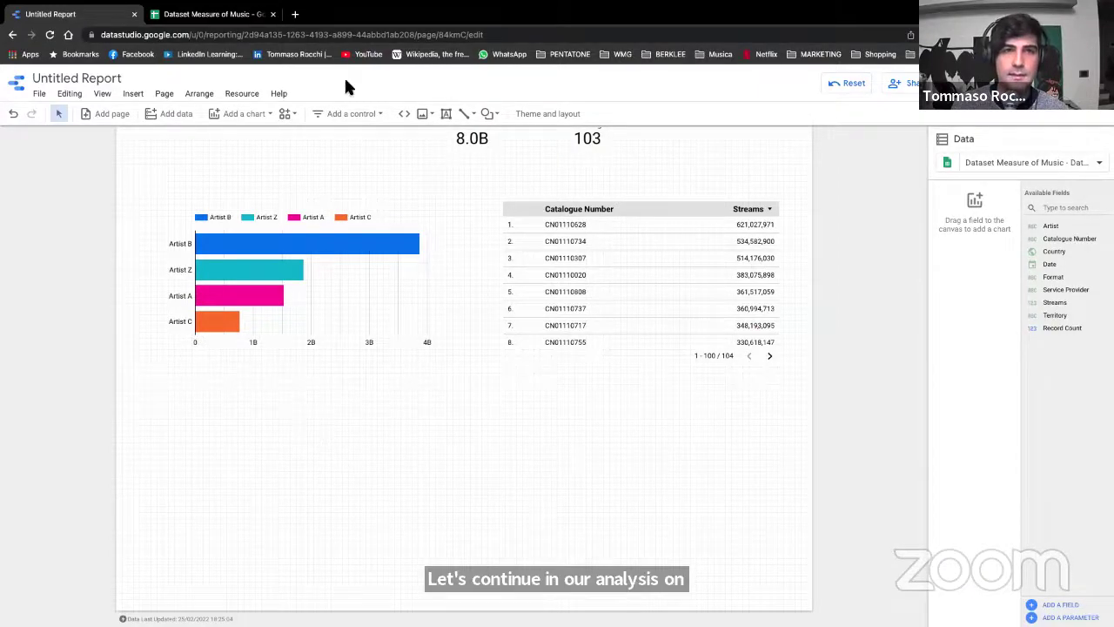
pyautogui.click(209, 14)
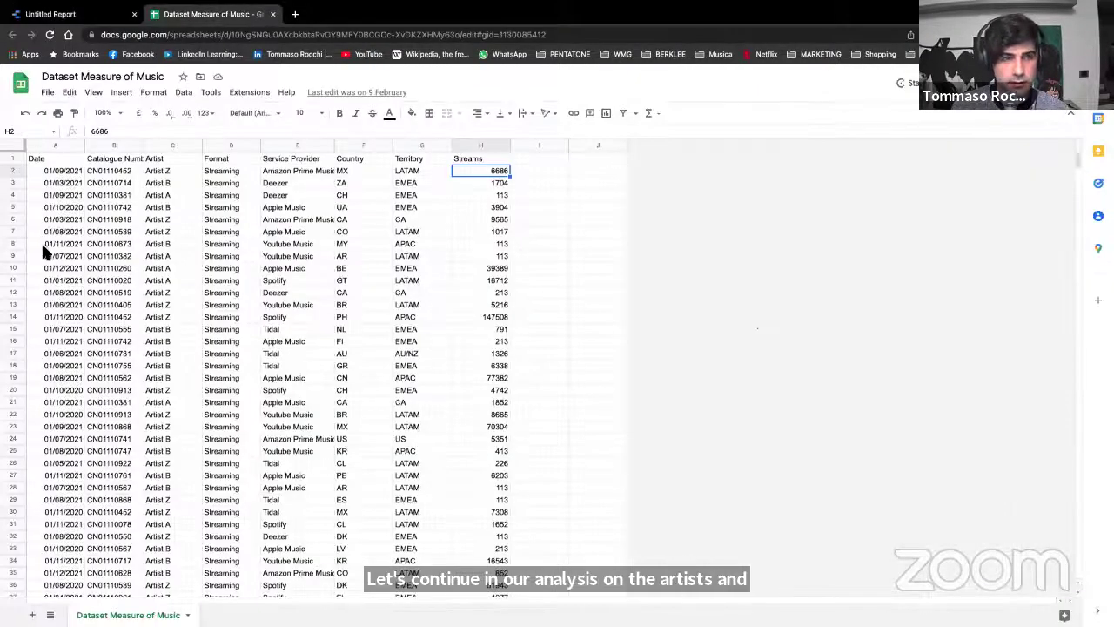
pyautogui.click(61, 195)
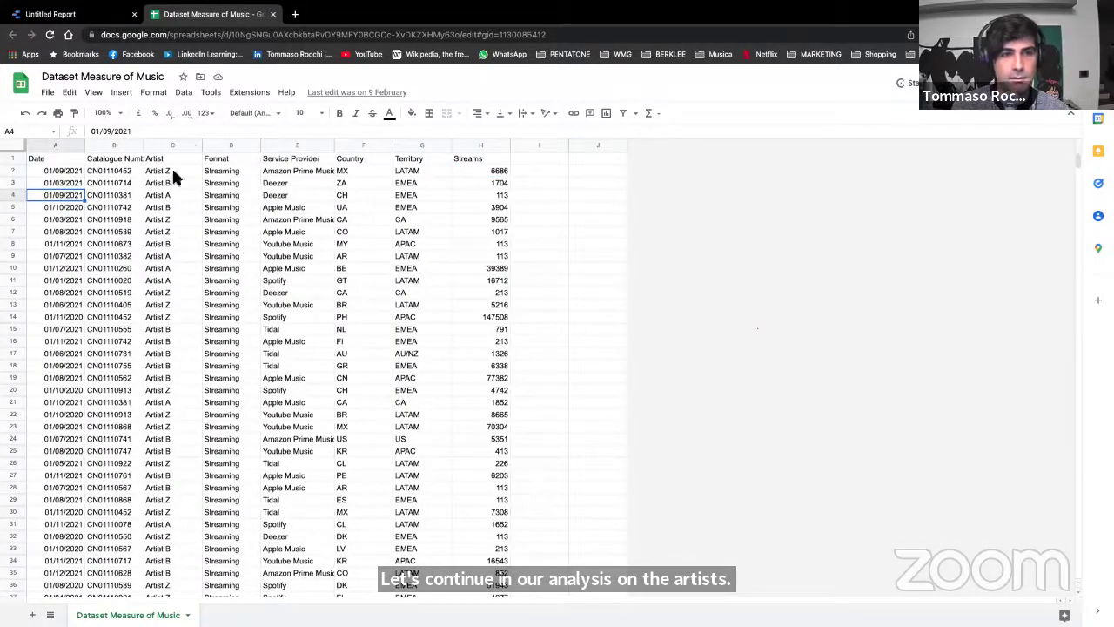
pyautogui.click(79, 20)
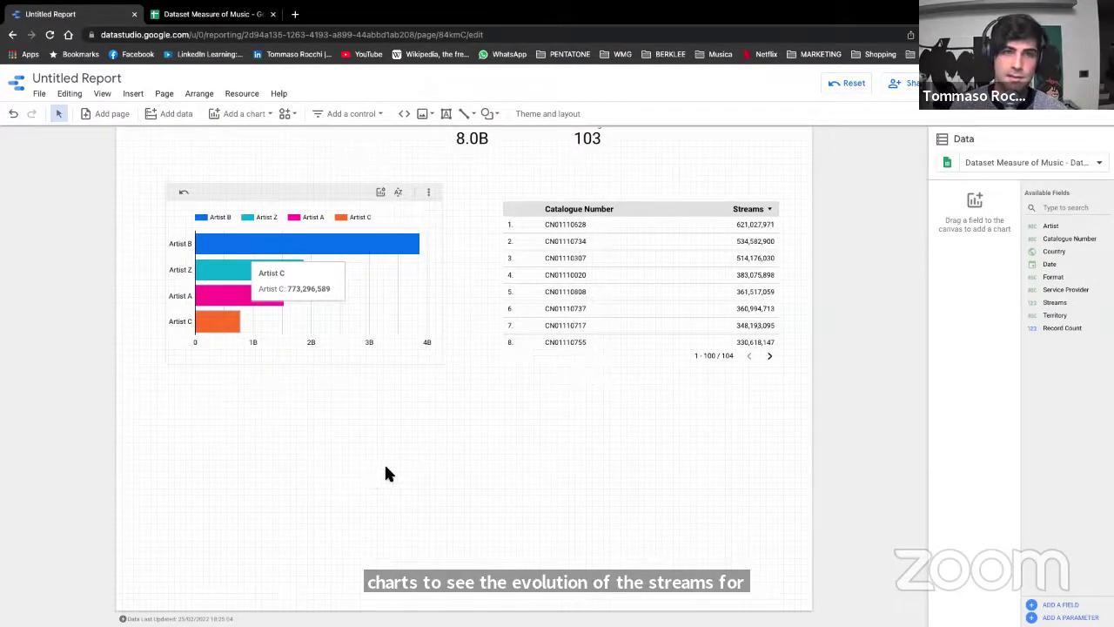
# Step: Insert a line chart below the bar chart, widening it and aligning its left edge
pyautogui.click(246, 114)
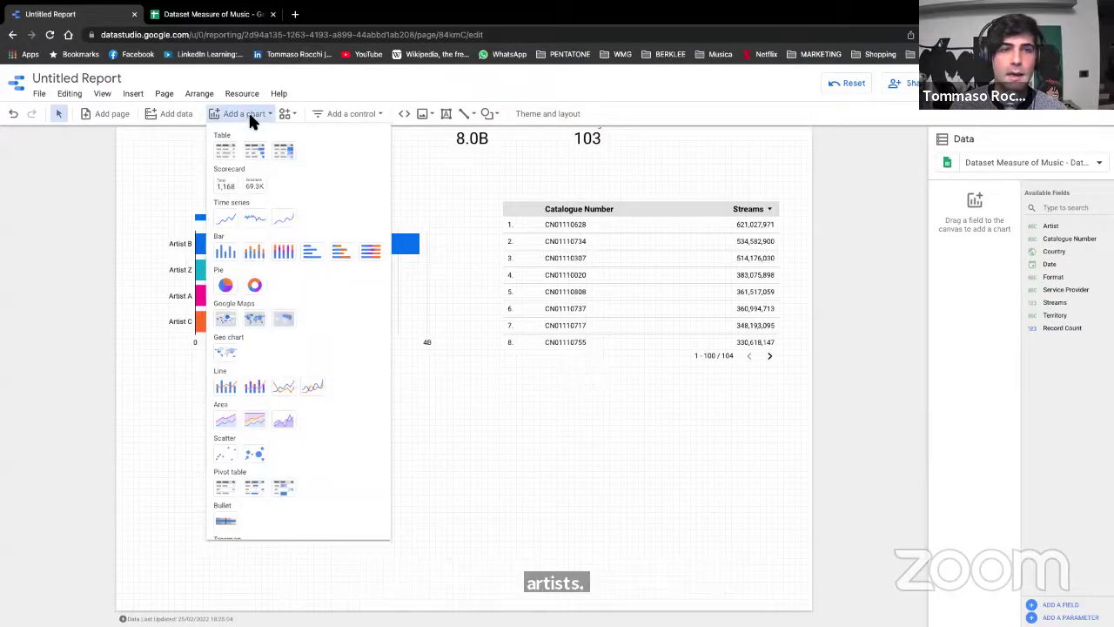
pyautogui.click(286, 388)
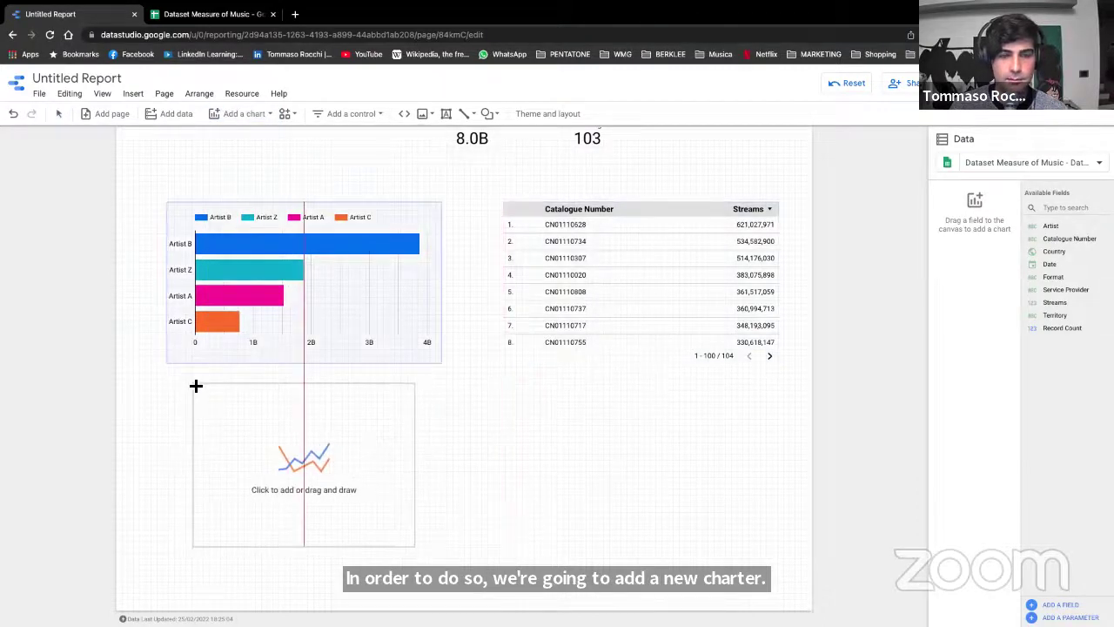
pyautogui.click(195, 385)
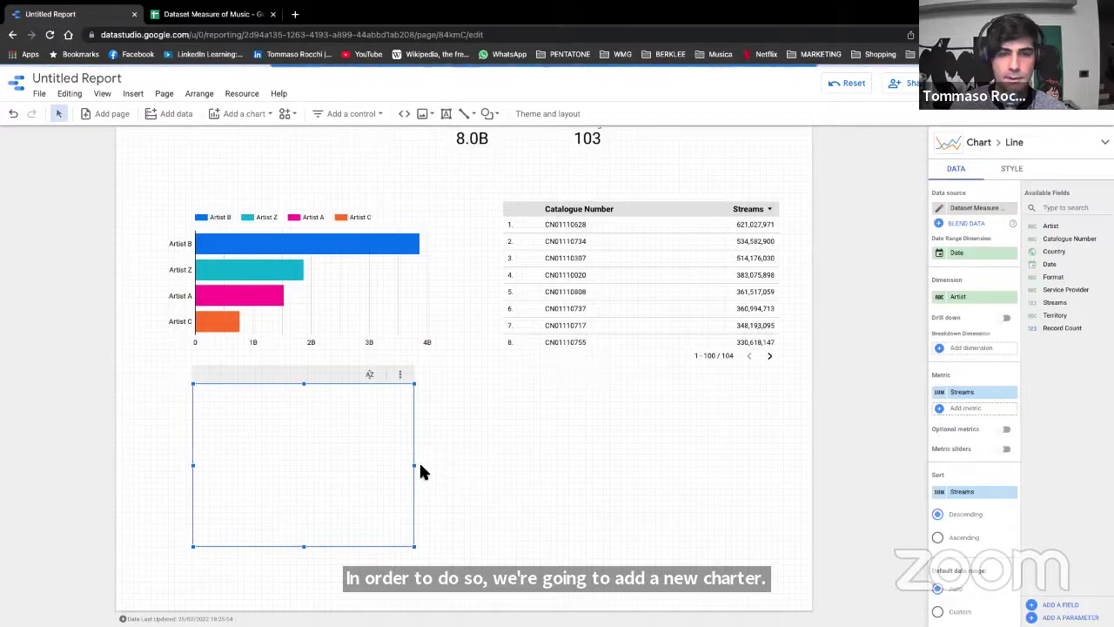
pyautogui.moveTo(416, 466); pyautogui.dragTo(446, 465)
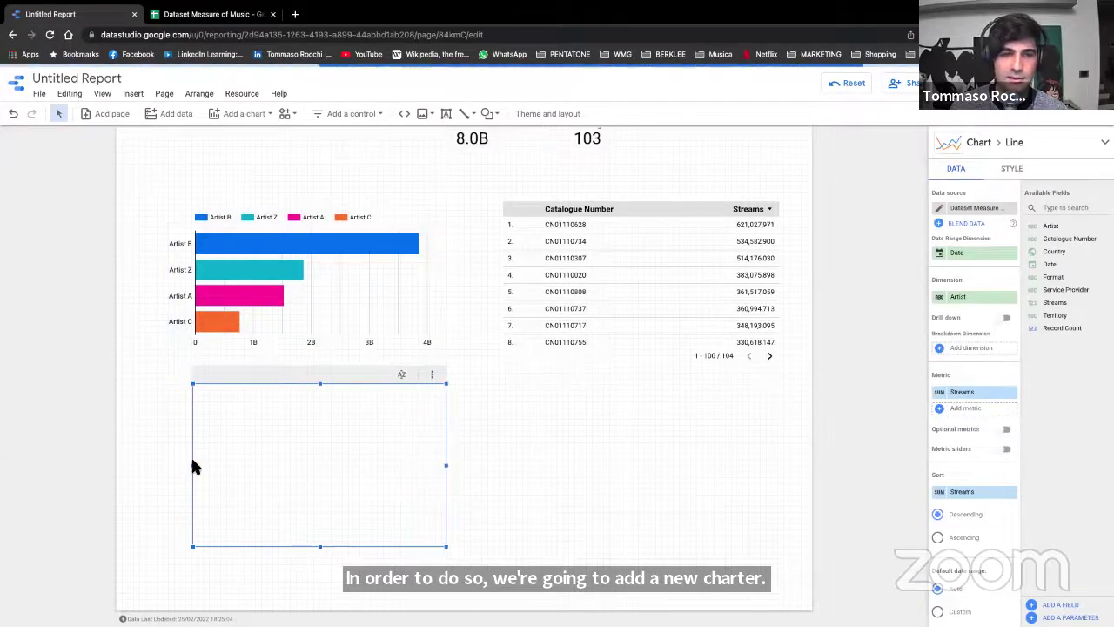
pyautogui.moveTo(192, 463); pyautogui.dragTo(161, 463)
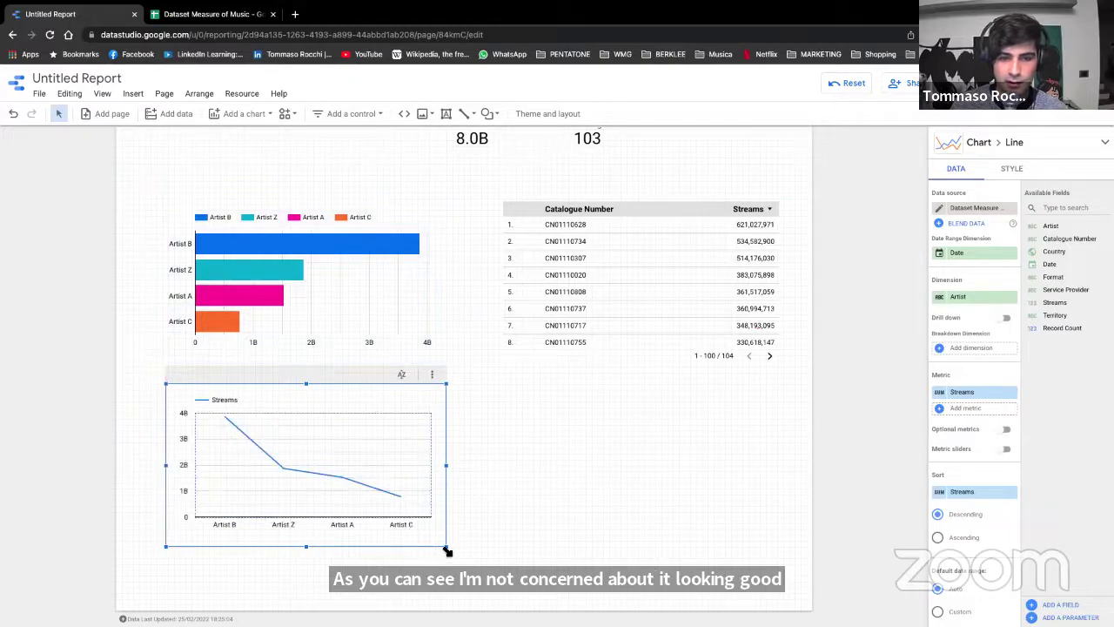
# Step: Enlarge the line chart and replace its Artist dimension with Date
pyautogui.moveTo(447, 548); pyautogui.dragTo(480, 567)
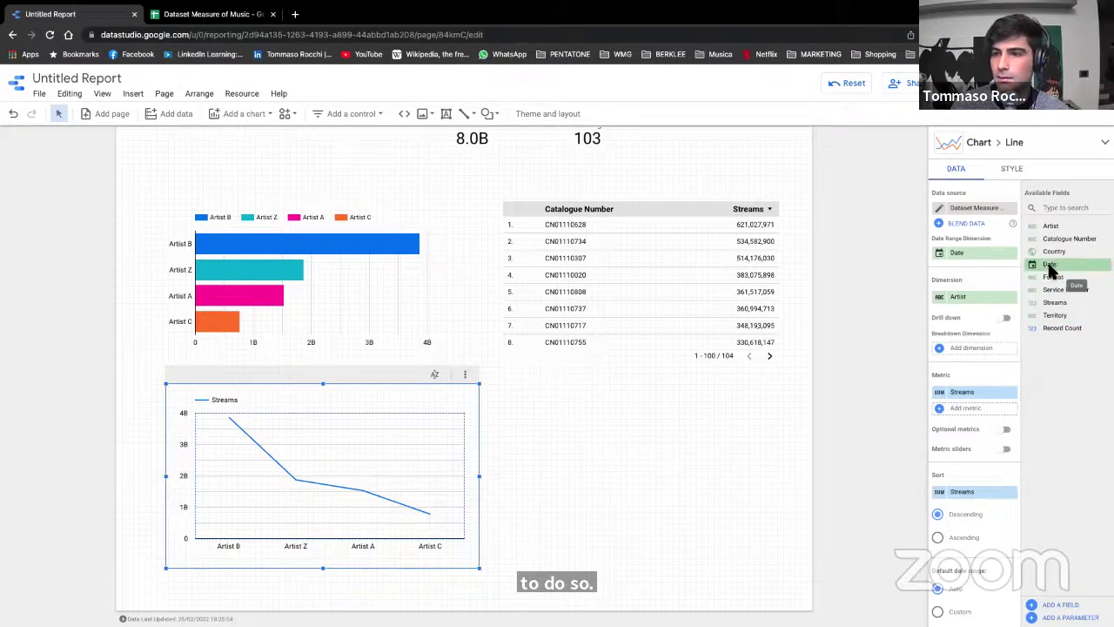
pyautogui.moveTo(1049, 271); pyautogui.dragTo(965, 299)
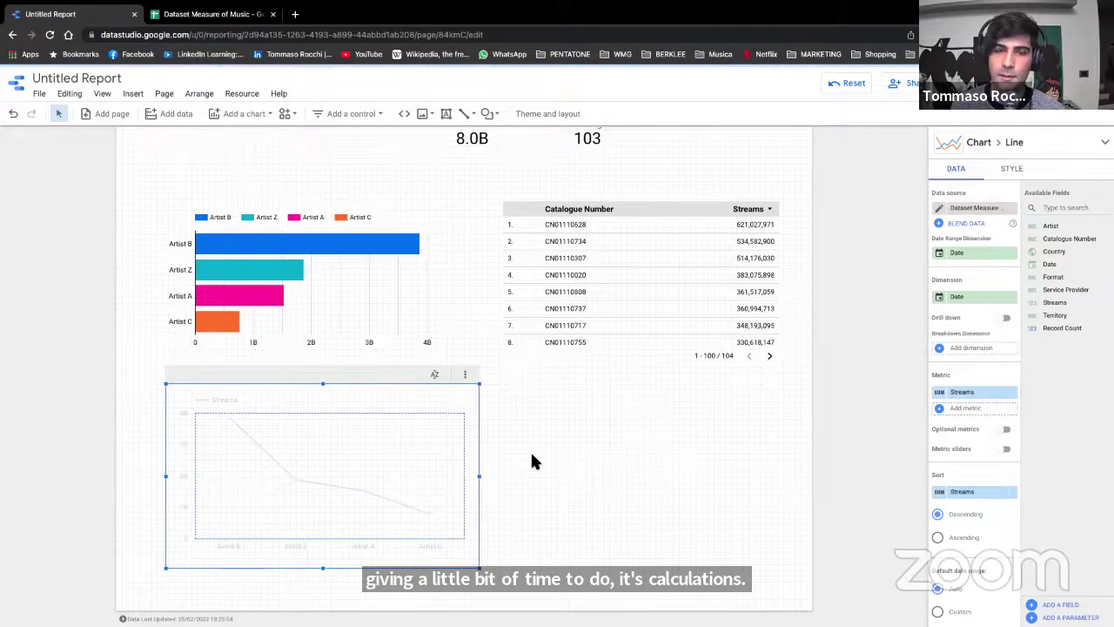
# Step: Sort the line chart ascending by date and add Artist as its breakdown dimension
pyautogui.scroll(-1, 532, 461)
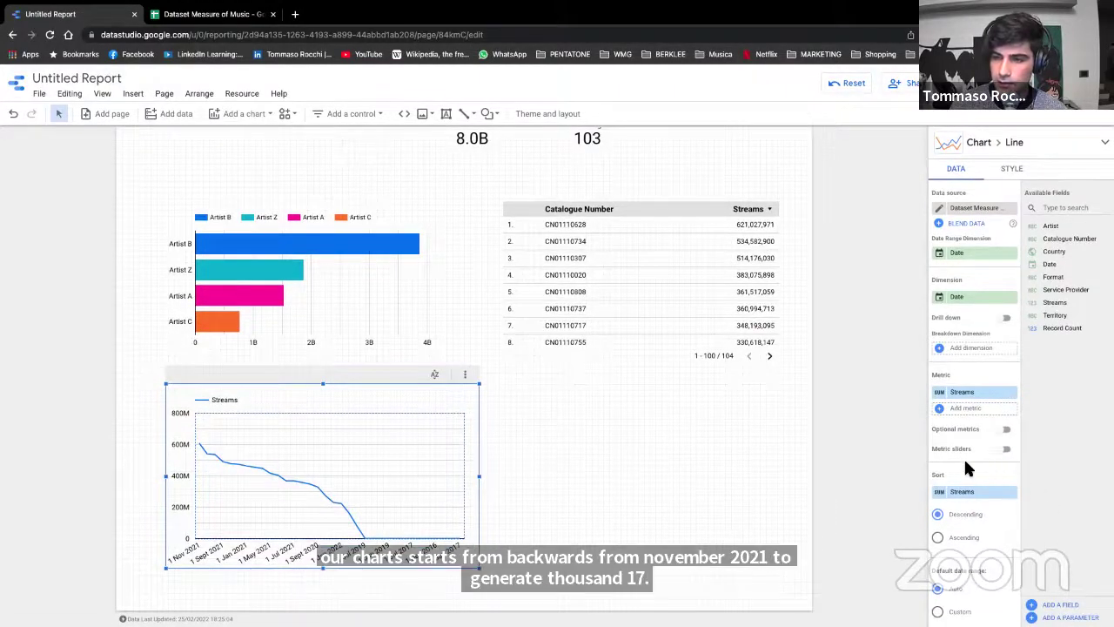
pyautogui.click(938, 538)
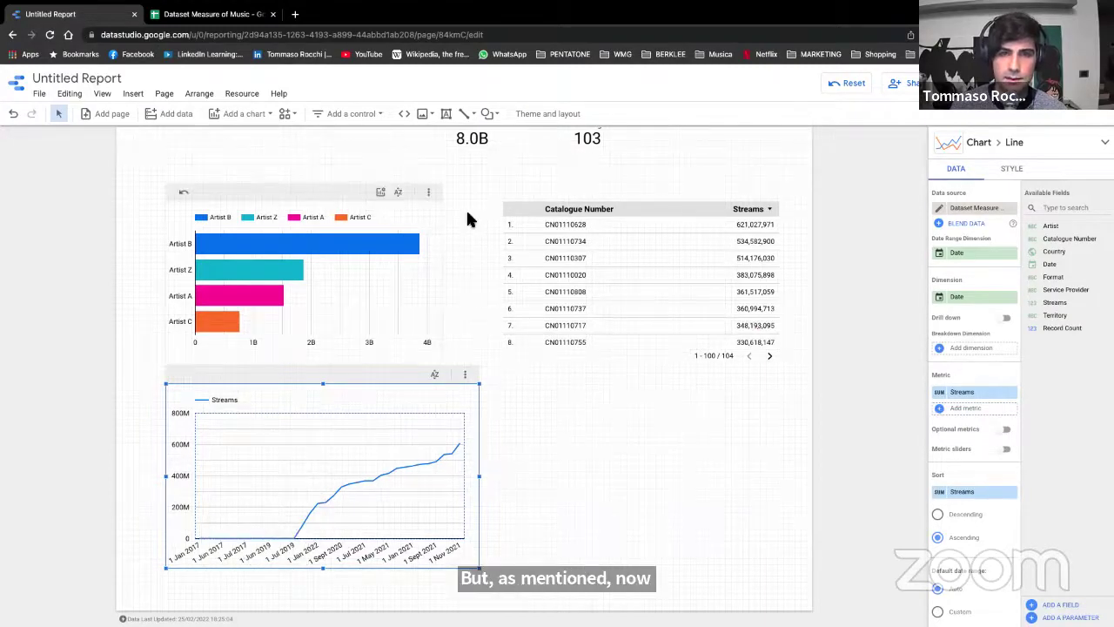
pyautogui.scroll(1, 492, 196)
pyautogui.scroll(-1, 483, 261)
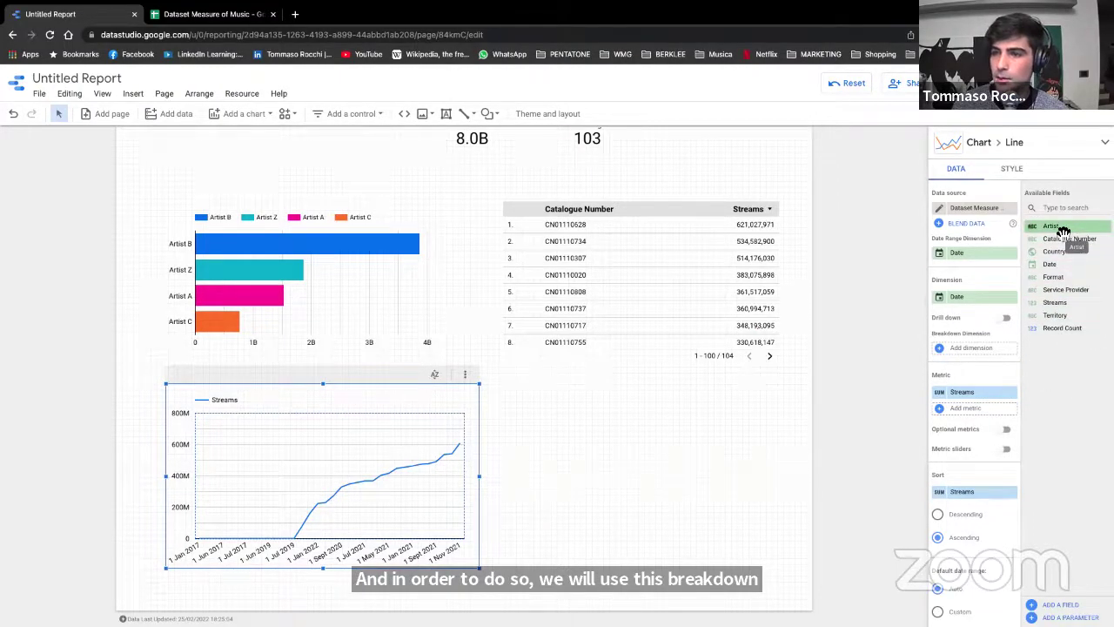
pyautogui.moveTo(1063, 231); pyautogui.dragTo(966, 347)
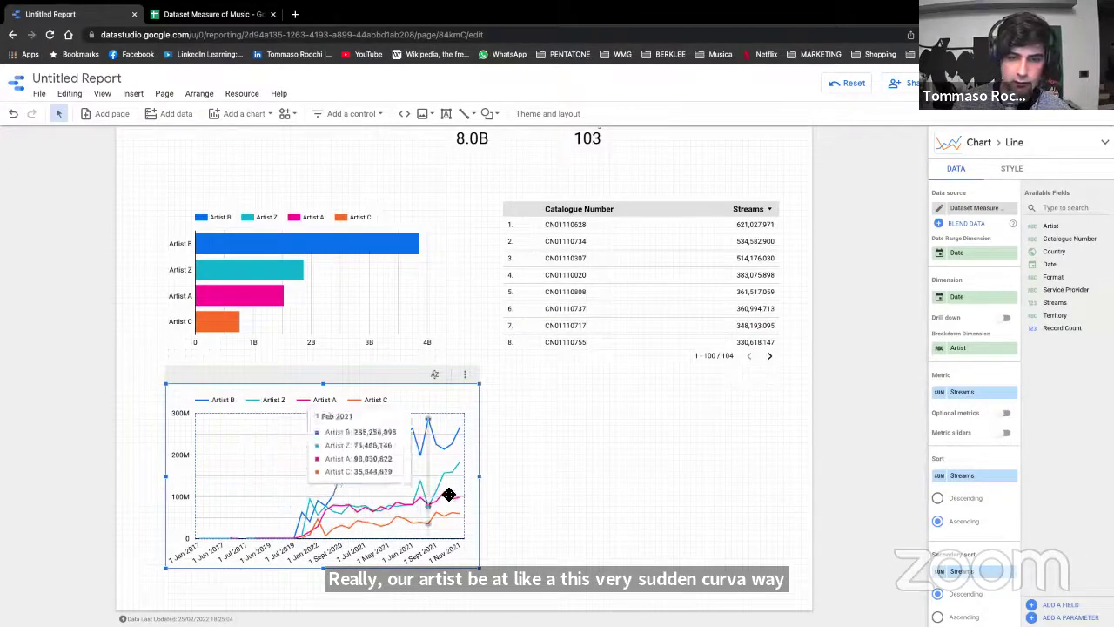
pyautogui.click(679, 525)
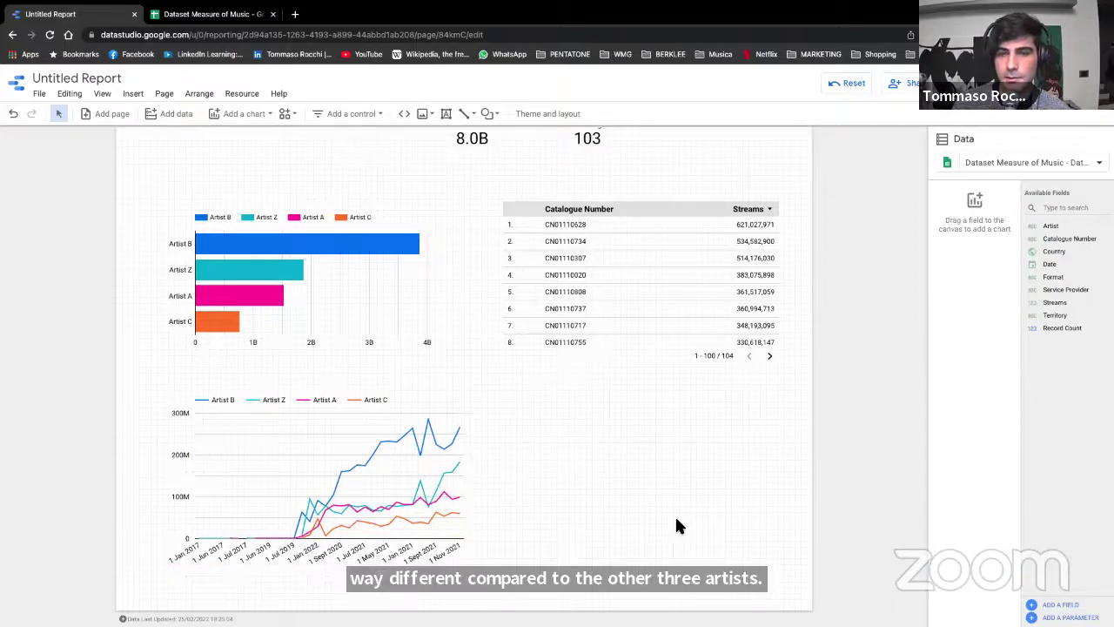
pyautogui.scroll(1, 679, 526)
pyautogui.scroll(-1, 516, 422)
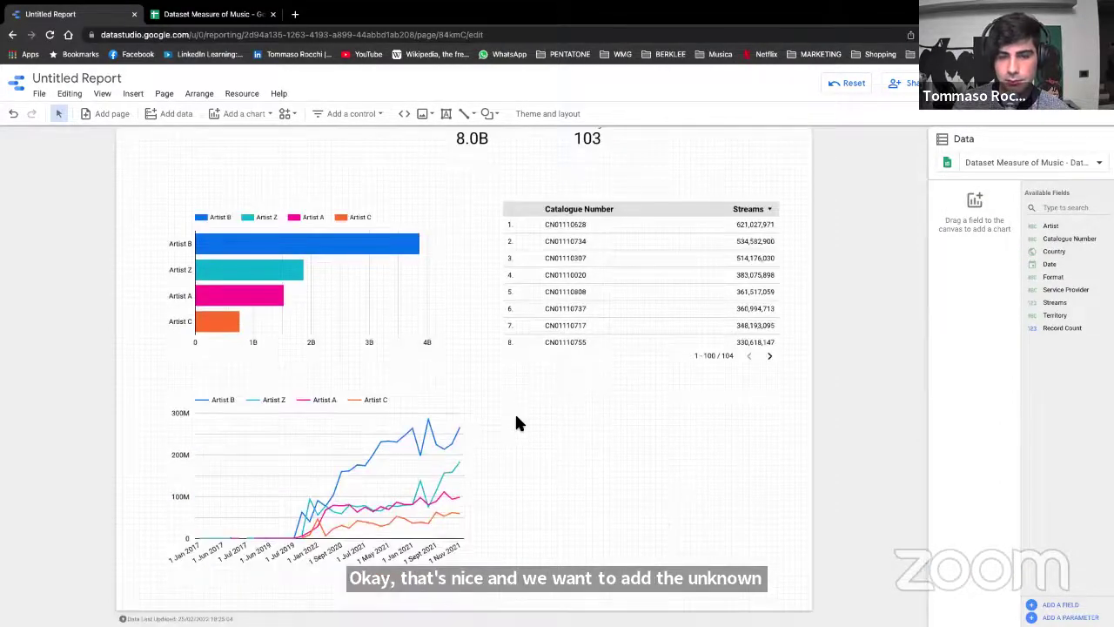
pyautogui.scroll(1, 566, 503)
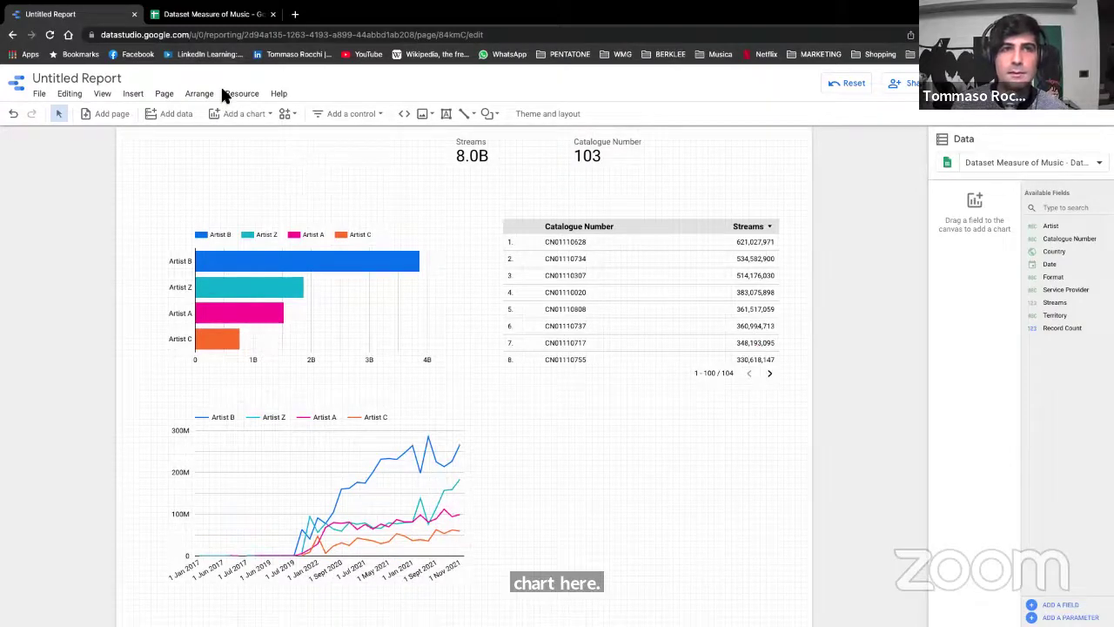
pyautogui.click(197, 16)
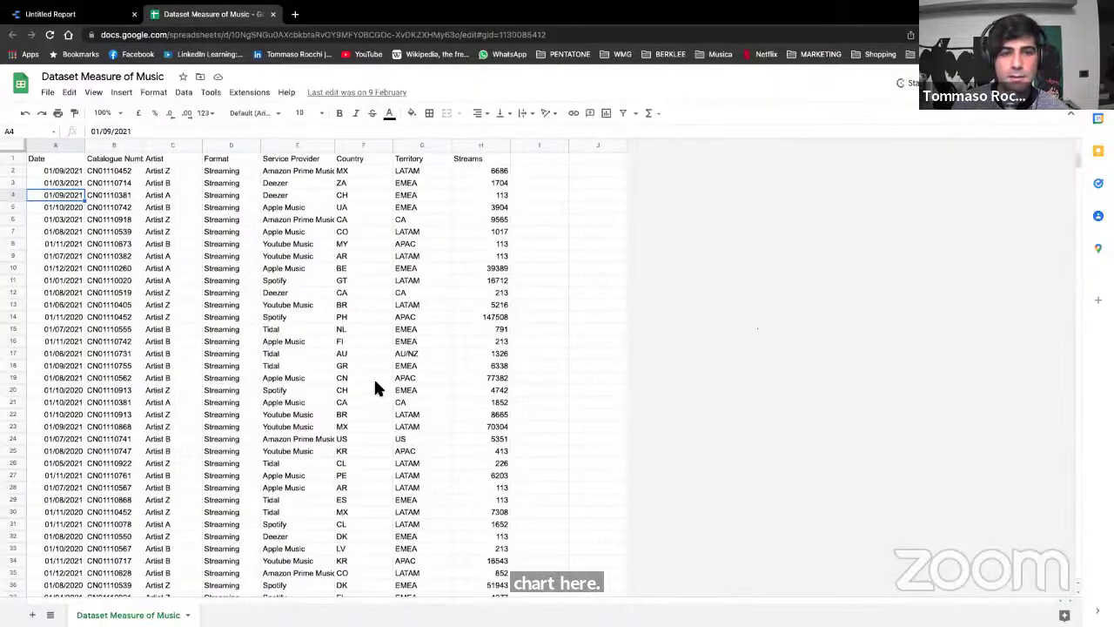
pyautogui.click(48, 14)
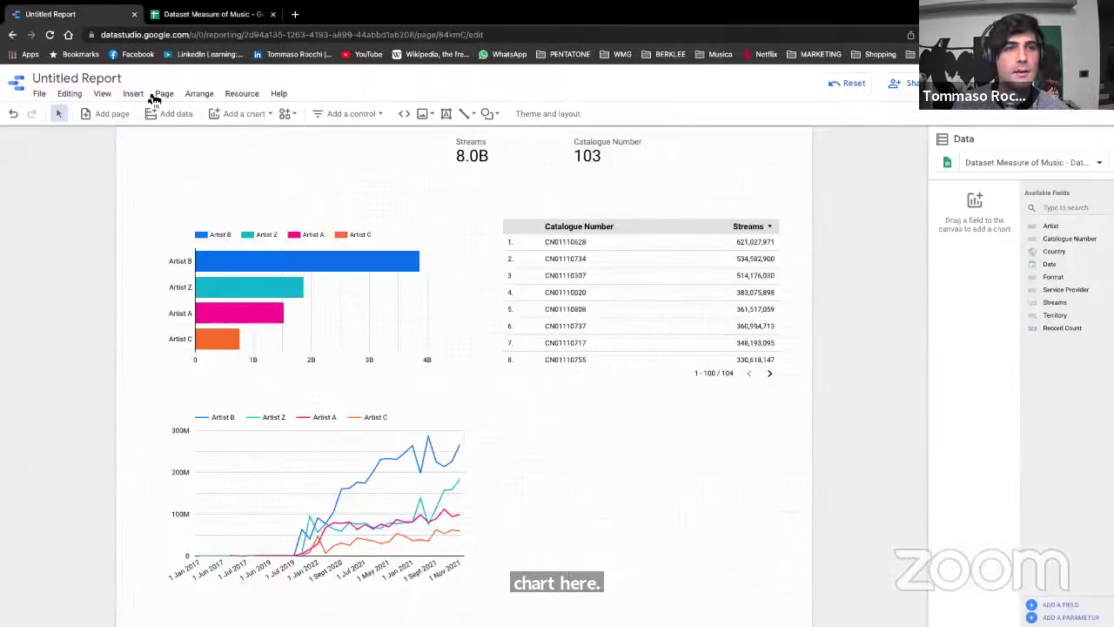
# Step: Insert a filled map beside the line chart, then make it wider and taller
pyautogui.click(245, 114)
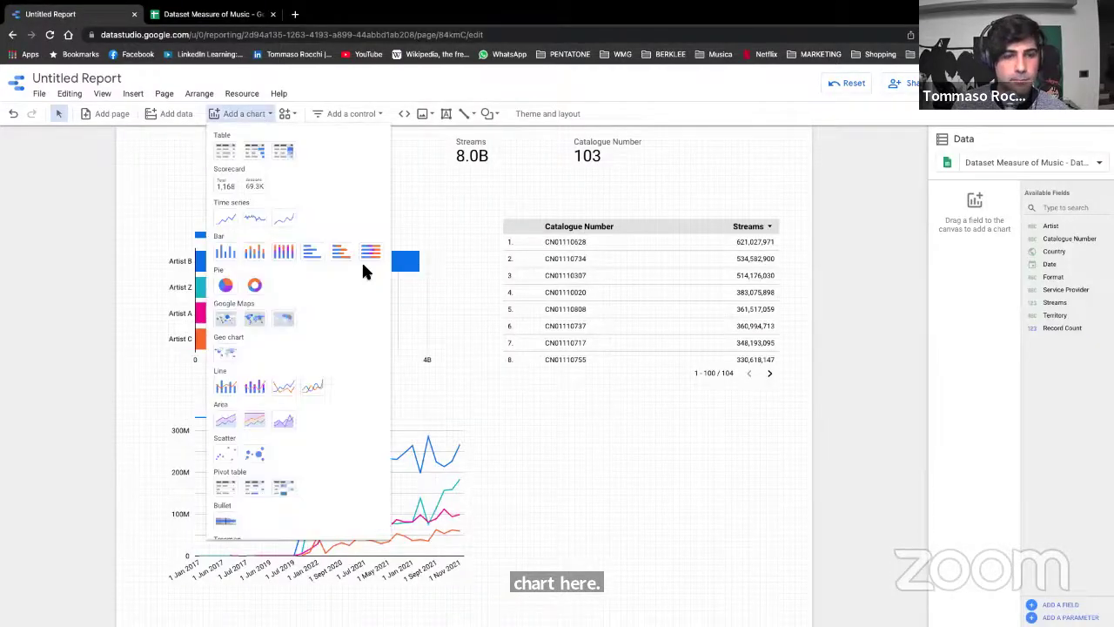
pyautogui.click(232, 113)
pyautogui.click(248, 115)
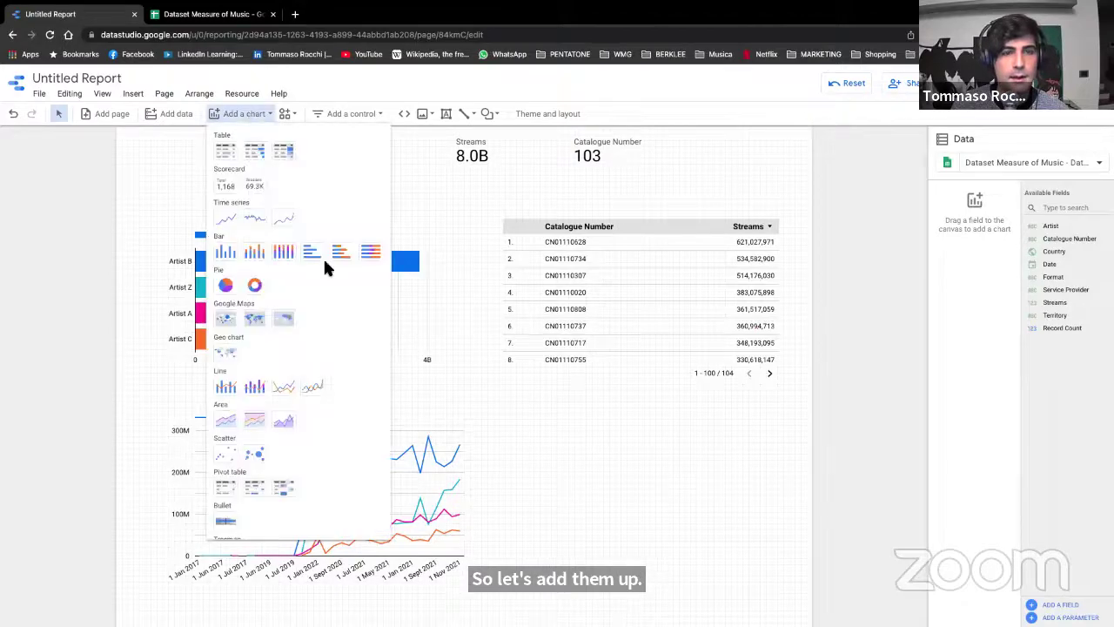
pyautogui.click(255, 324)
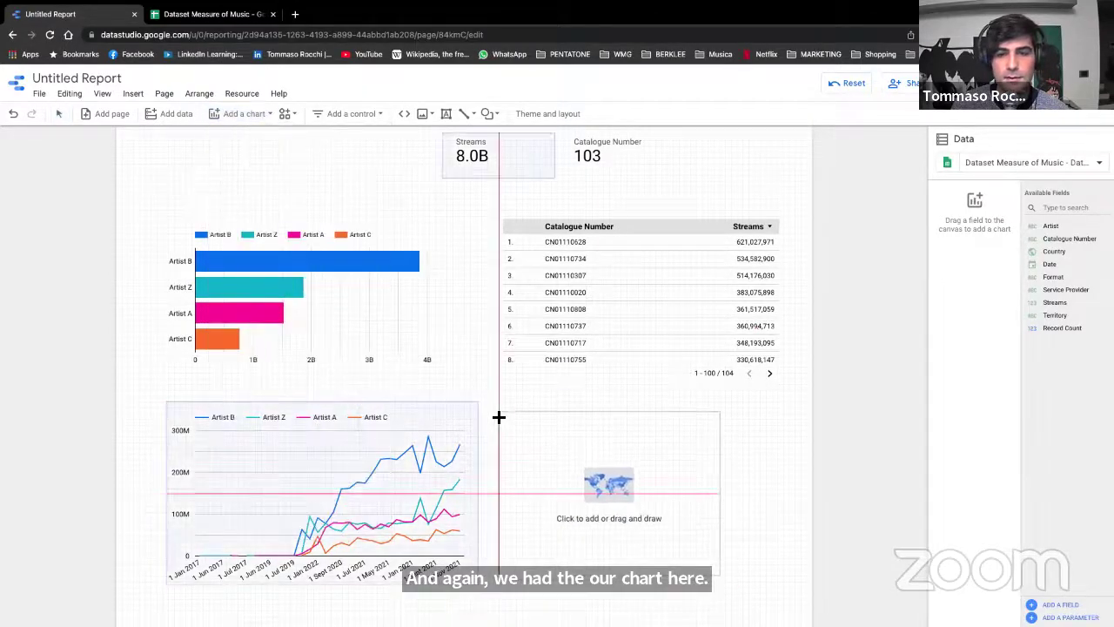
pyautogui.click(496, 420)
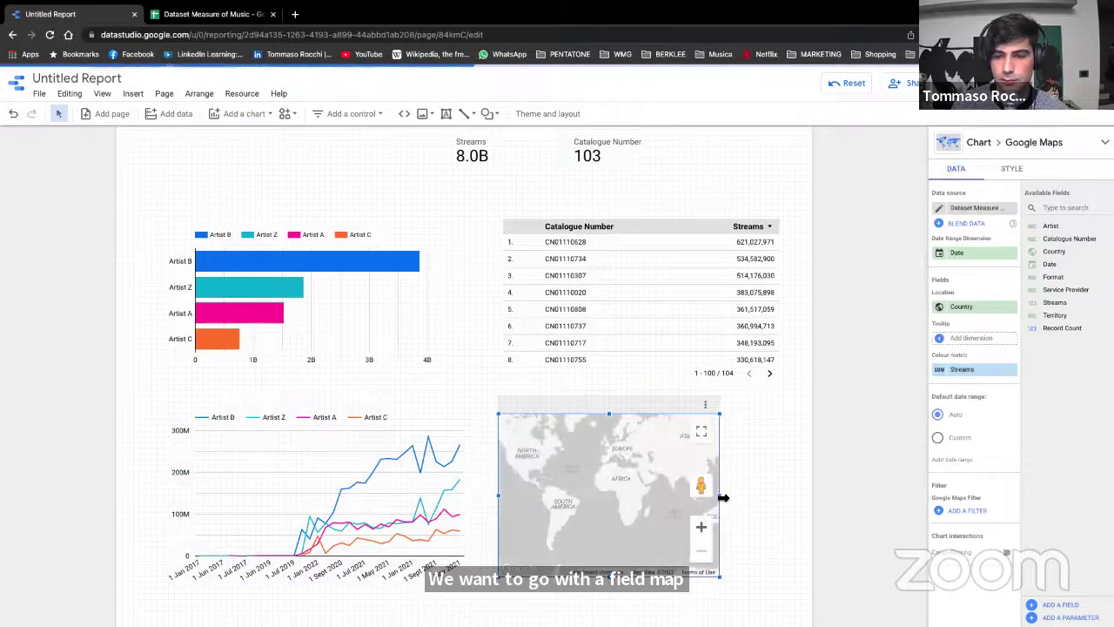
pyautogui.moveTo(722, 495); pyautogui.dragTo(784, 492)
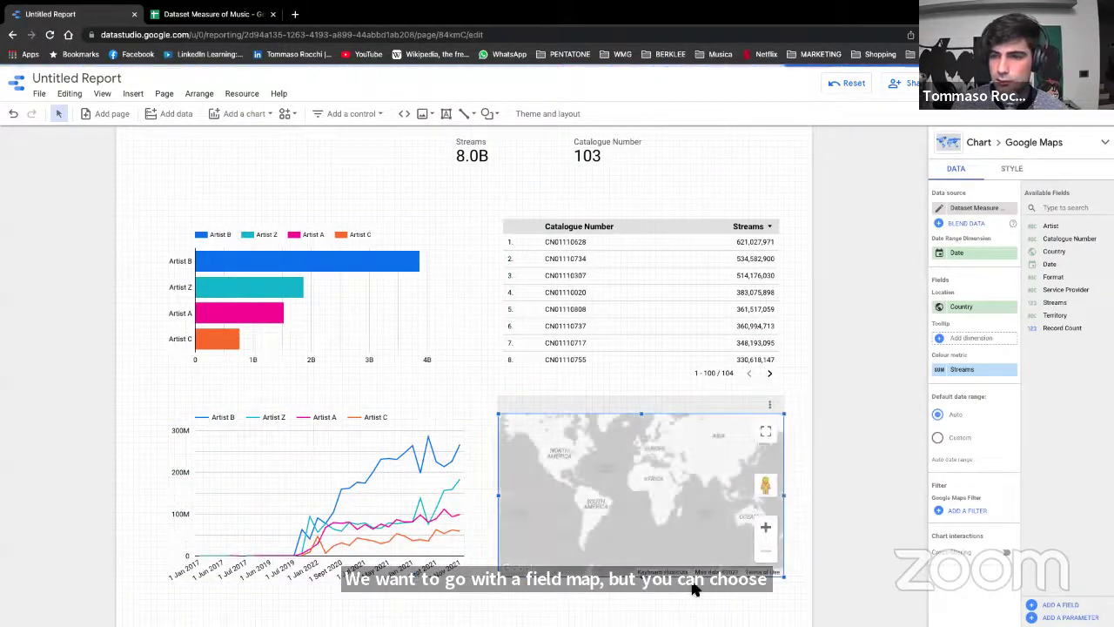
pyautogui.moveTo(653, 581); pyautogui.dragTo(653, 592)
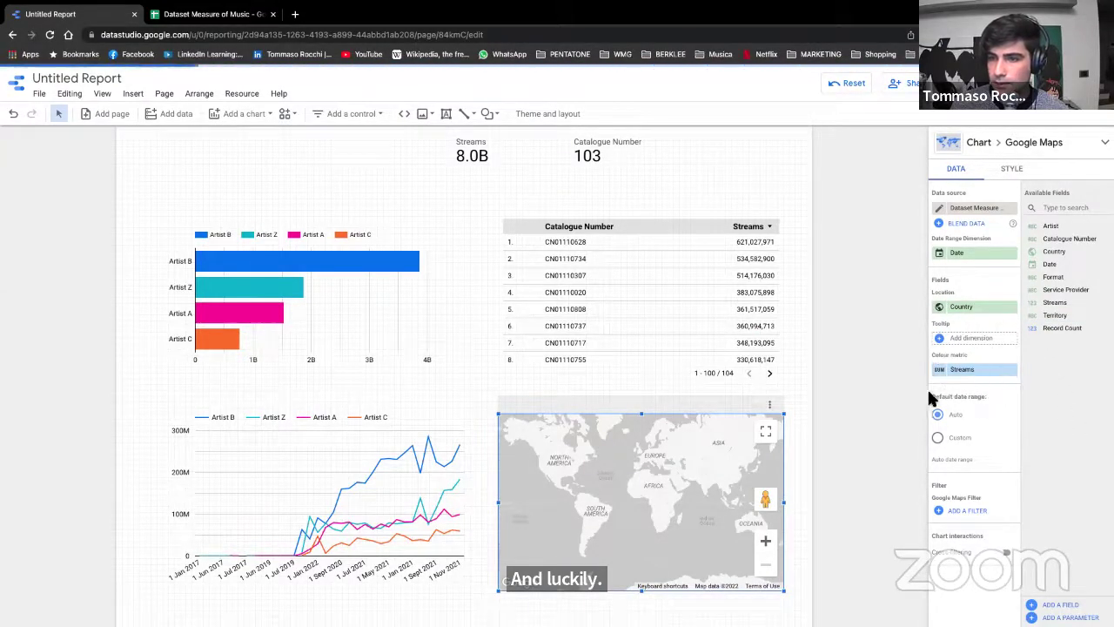
pyautogui.scroll(-1, 817, 472)
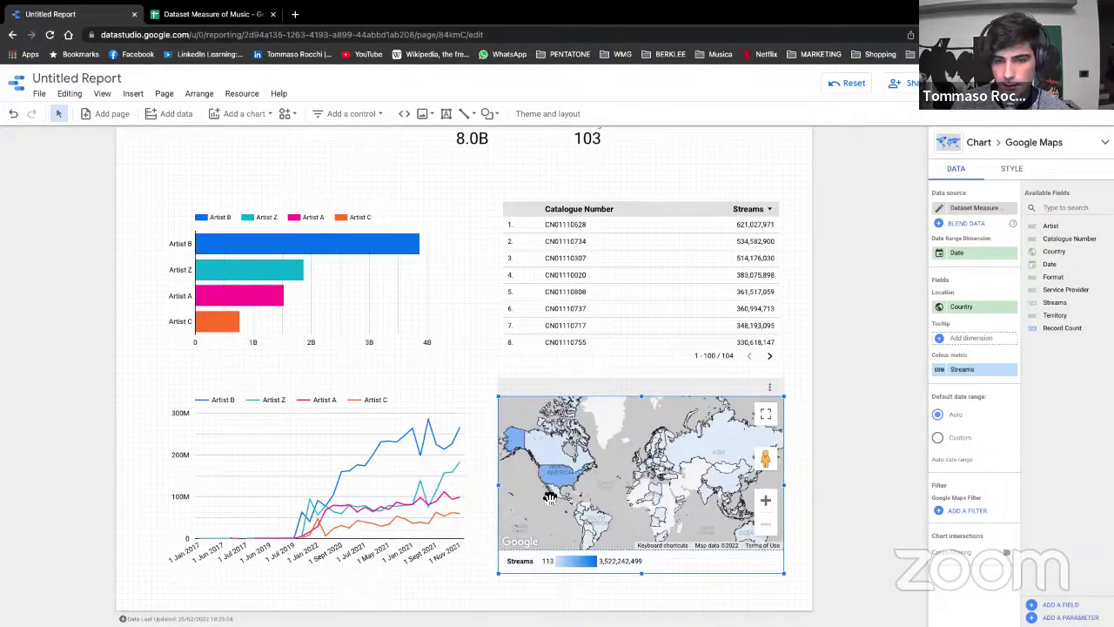
pyautogui.moveTo(560, 481)
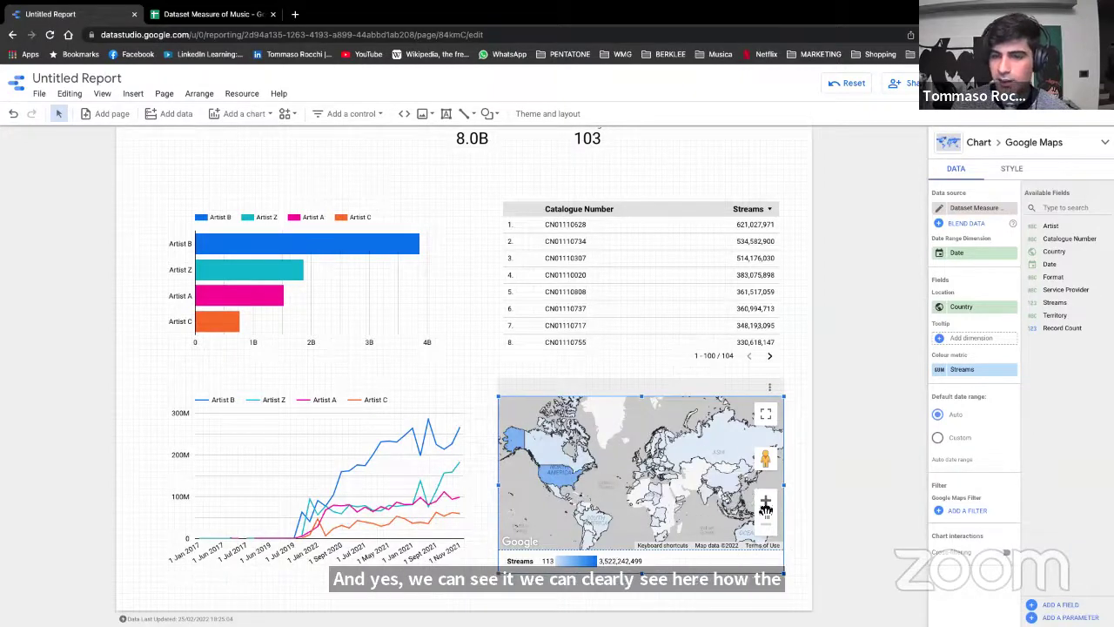
# Step: Shift the Catalogue Number scorecard slightly to the left
pyautogui.click(814, 446)
pyautogui.scroll(1, 814, 446)
pyautogui.moveTo(602, 162); pyautogui.dragTo(575, 159)
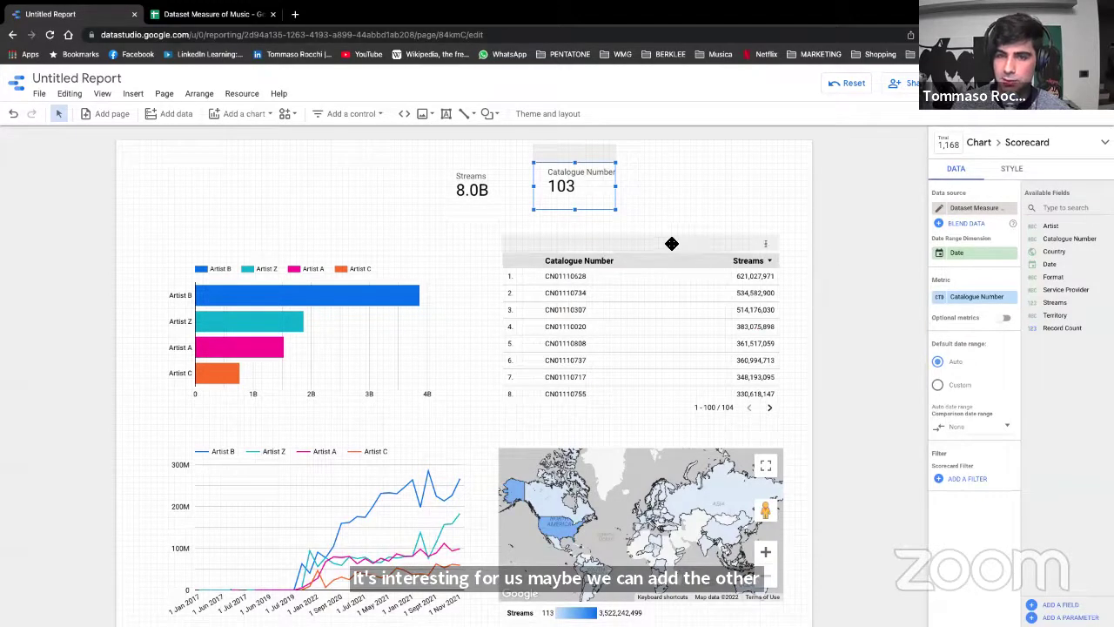
# Step: Change the catalogue streams table to the 'Table with heatmap' chart type
pyautogui.click(668, 245)
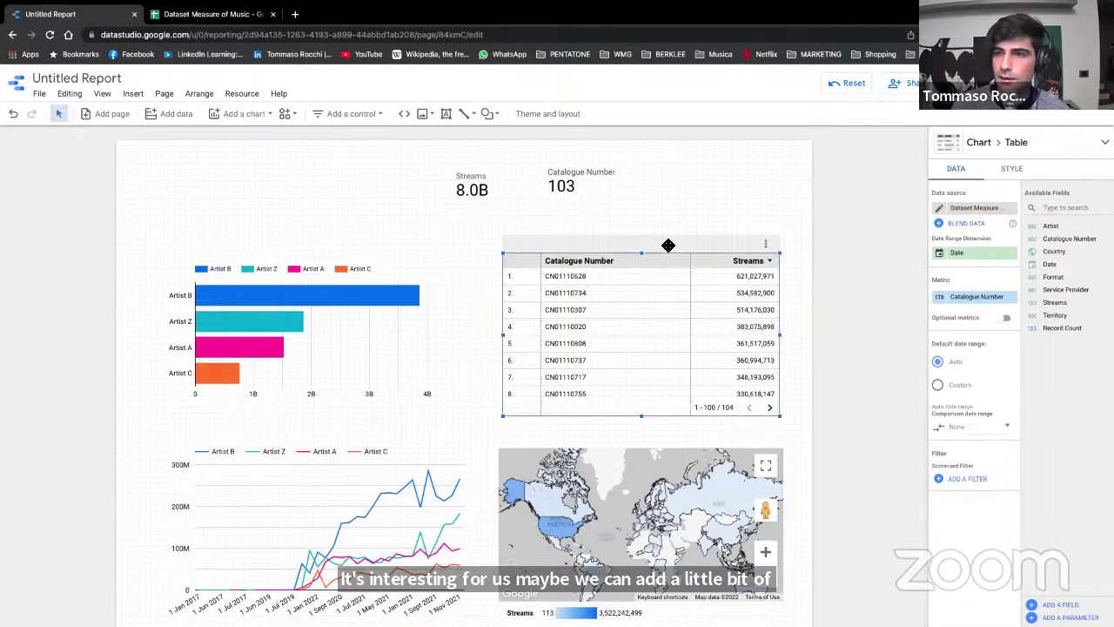
pyautogui.click(981, 145)
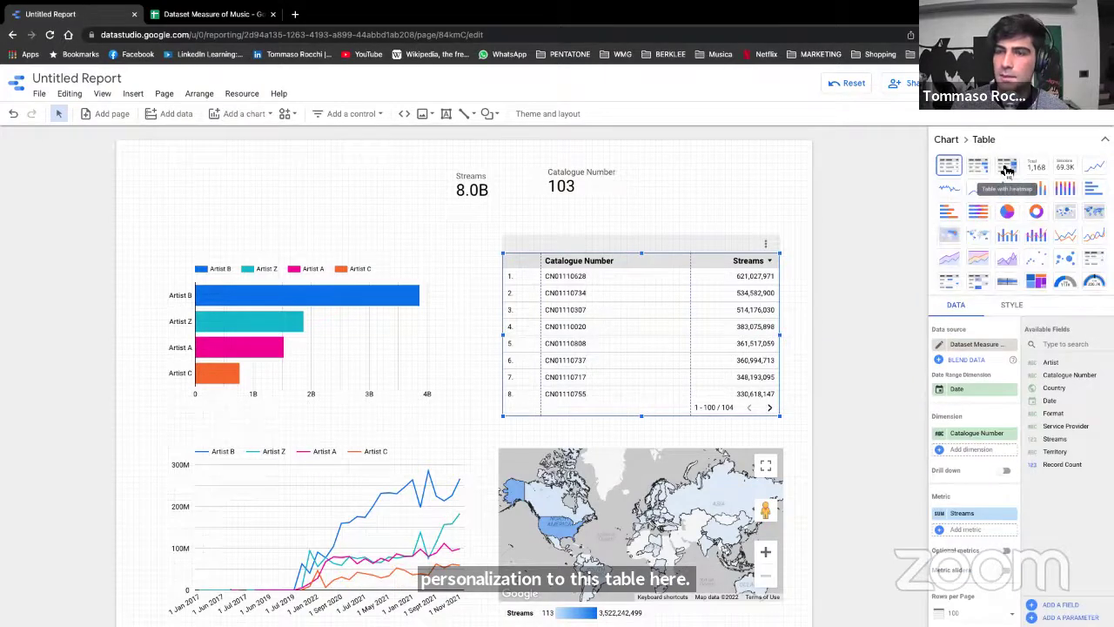
pyautogui.click(950, 141)
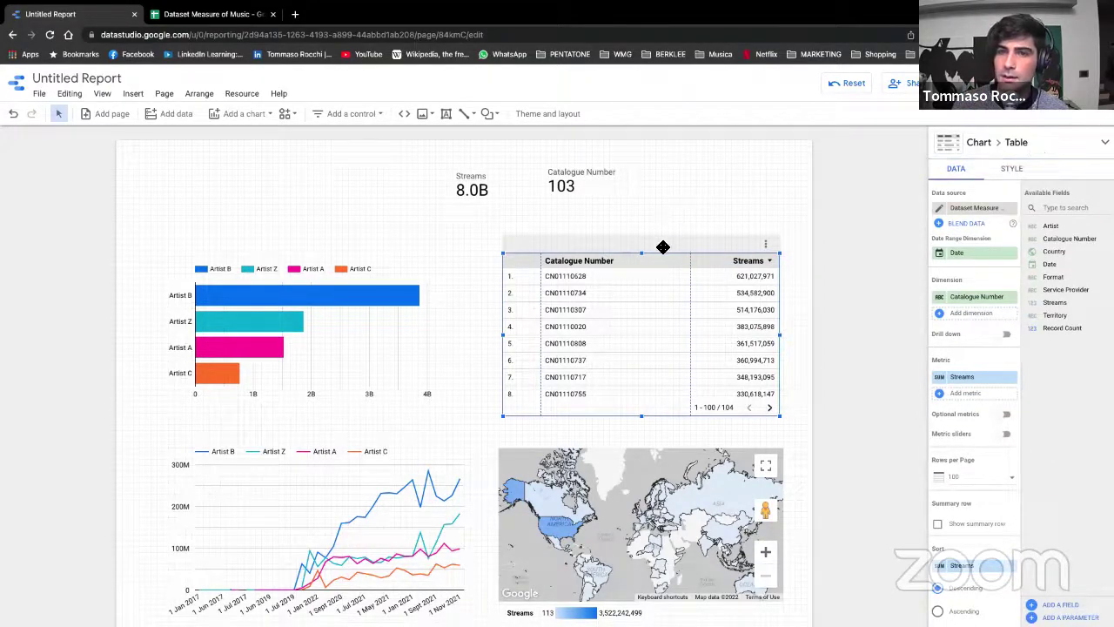
pyautogui.click(982, 145)
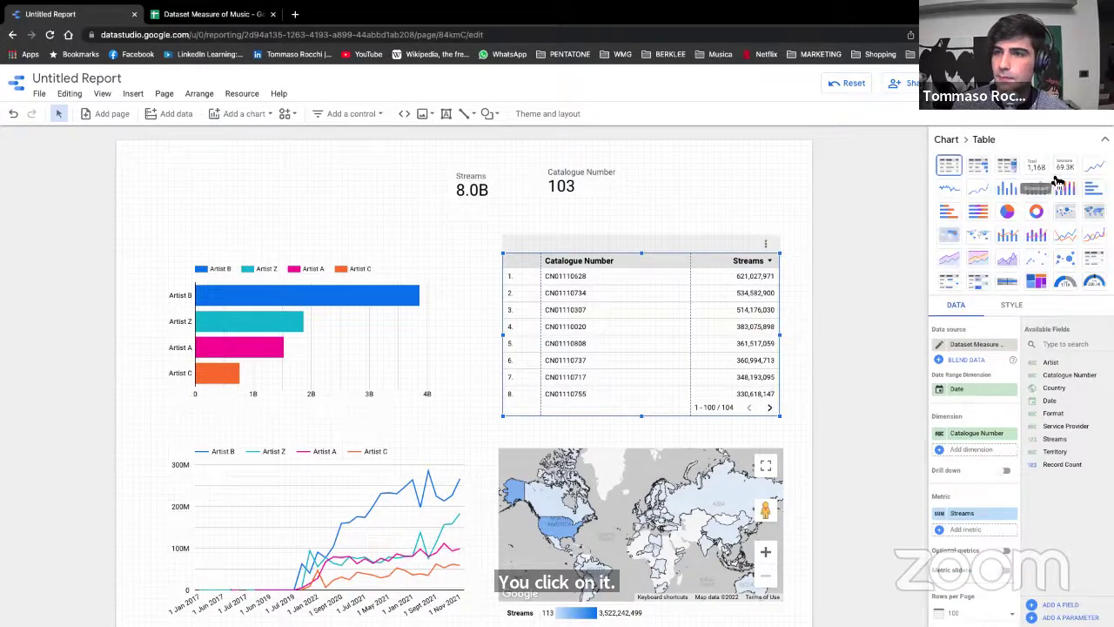
pyautogui.click(1007, 165)
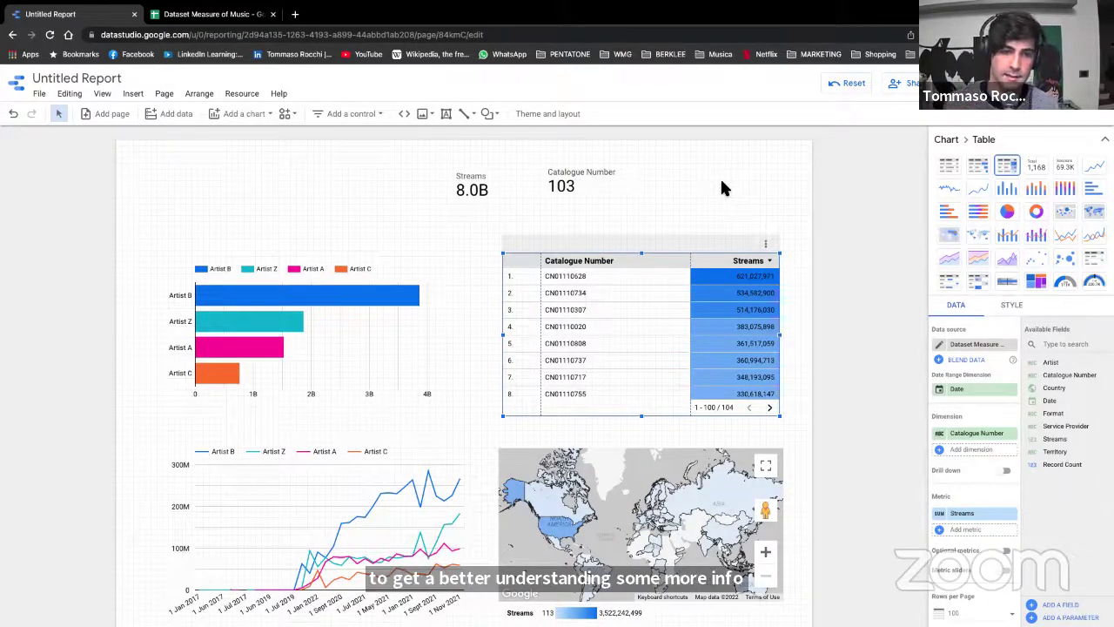
pyautogui.scroll(-1, 438, 355)
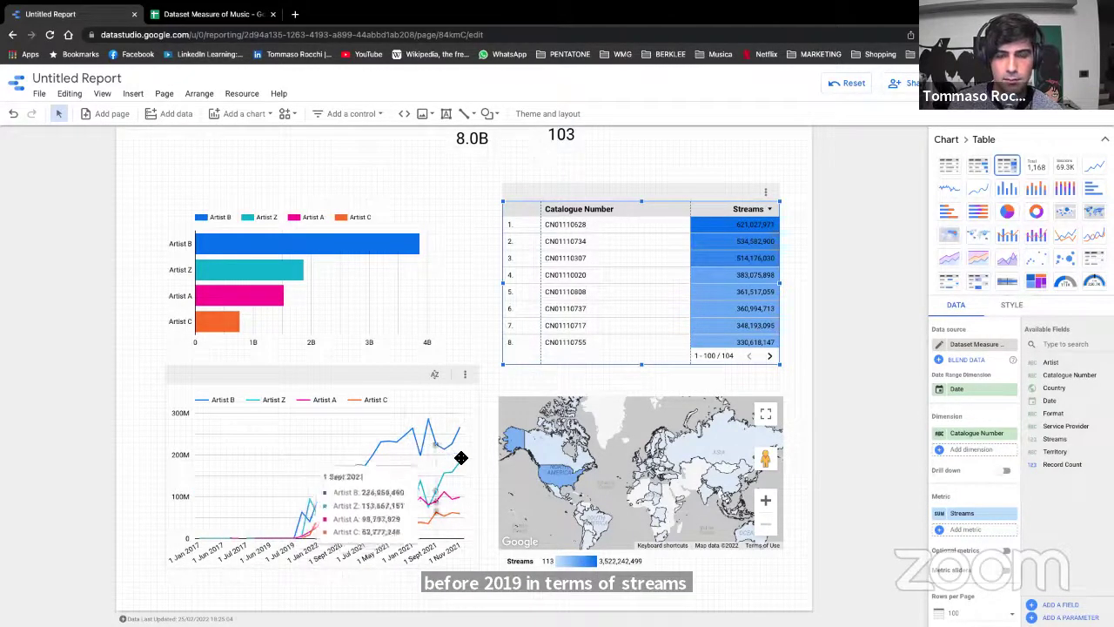
pyautogui.scroll(2, 482, 458)
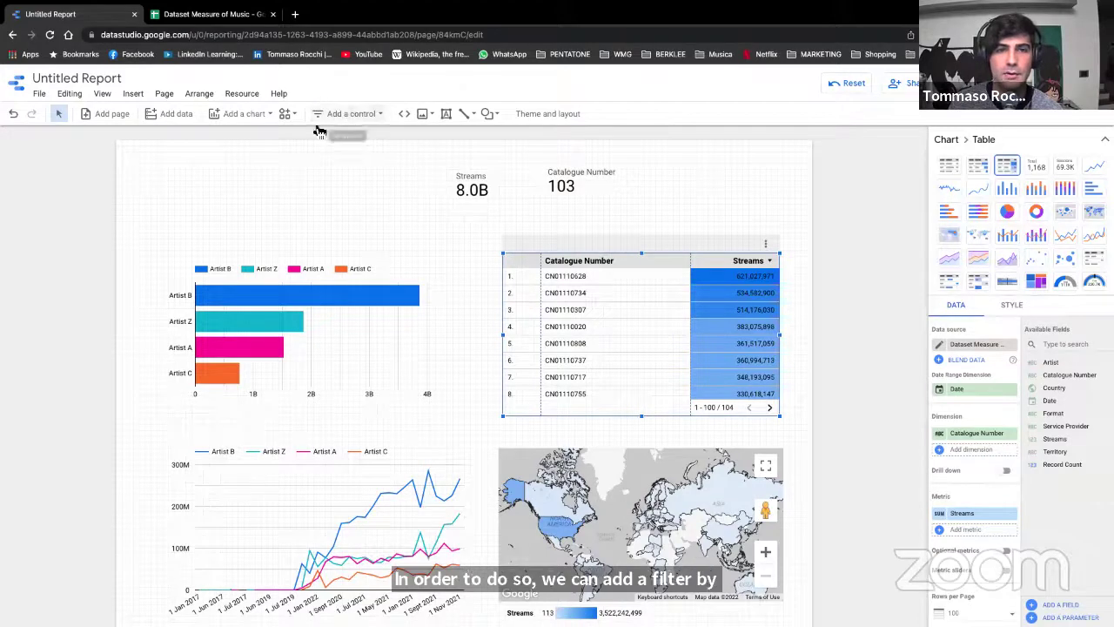
# Step: Add a date range control and place it beside the scorecards
pyautogui.click(367, 116)
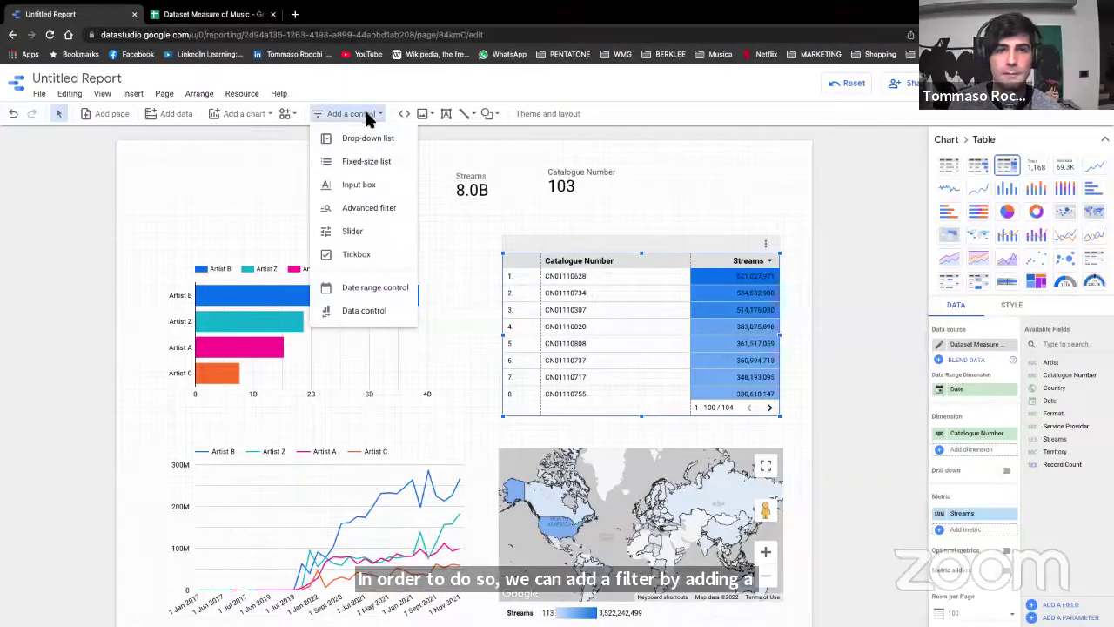
pyautogui.click(385, 291)
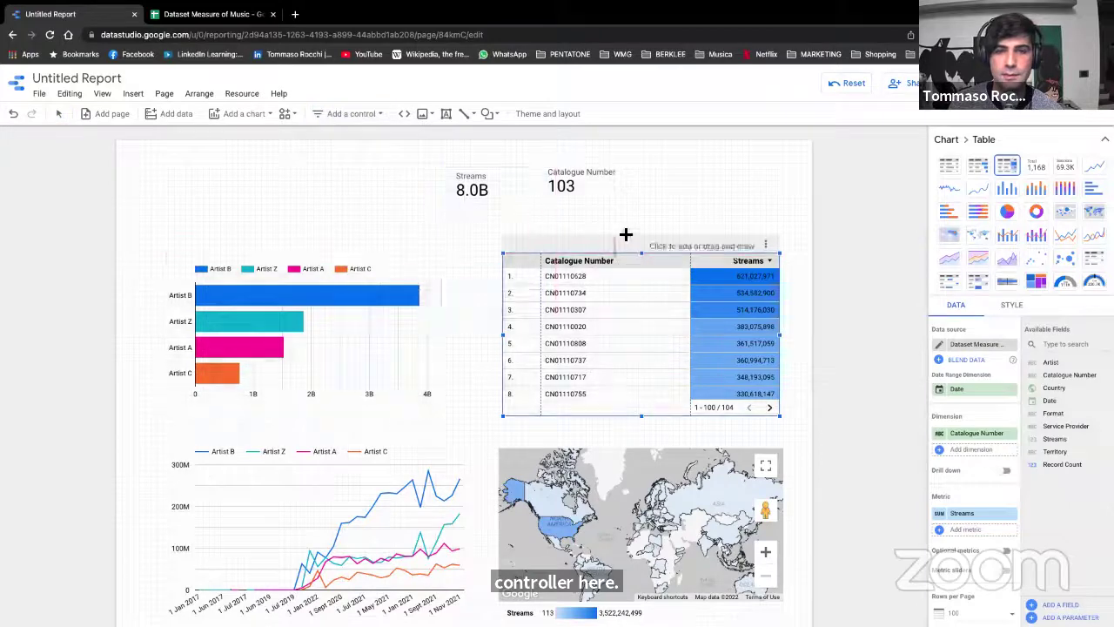
pyautogui.press('Escape')
pyautogui.click(634, 167)
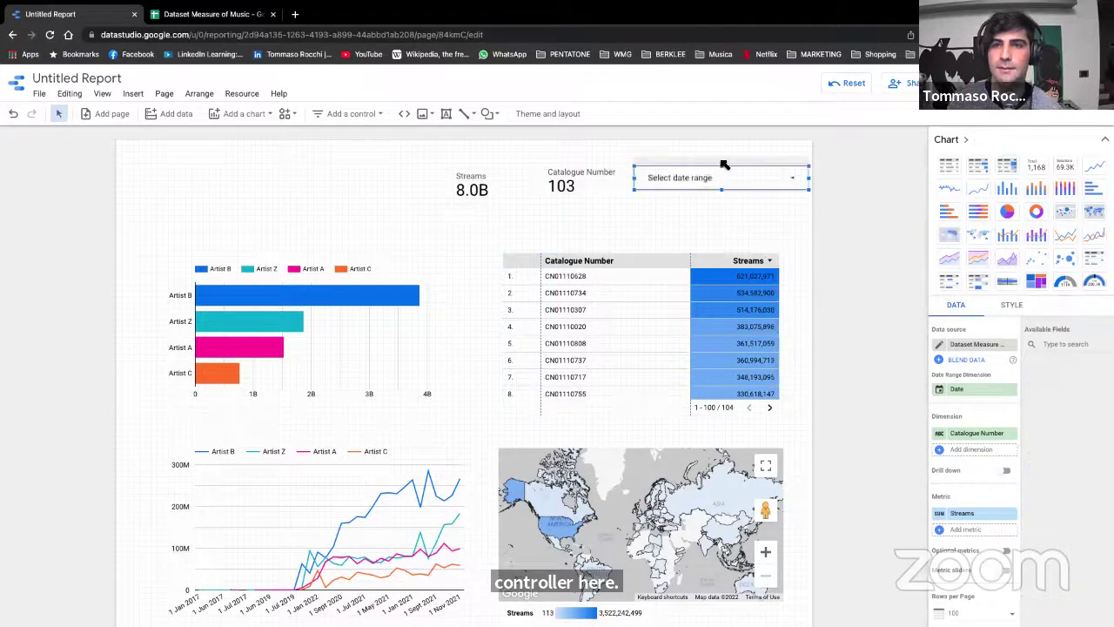
# Step: Pick a January 2019 start and January 2020 end, then close the calendar
pyautogui.click(797, 184)
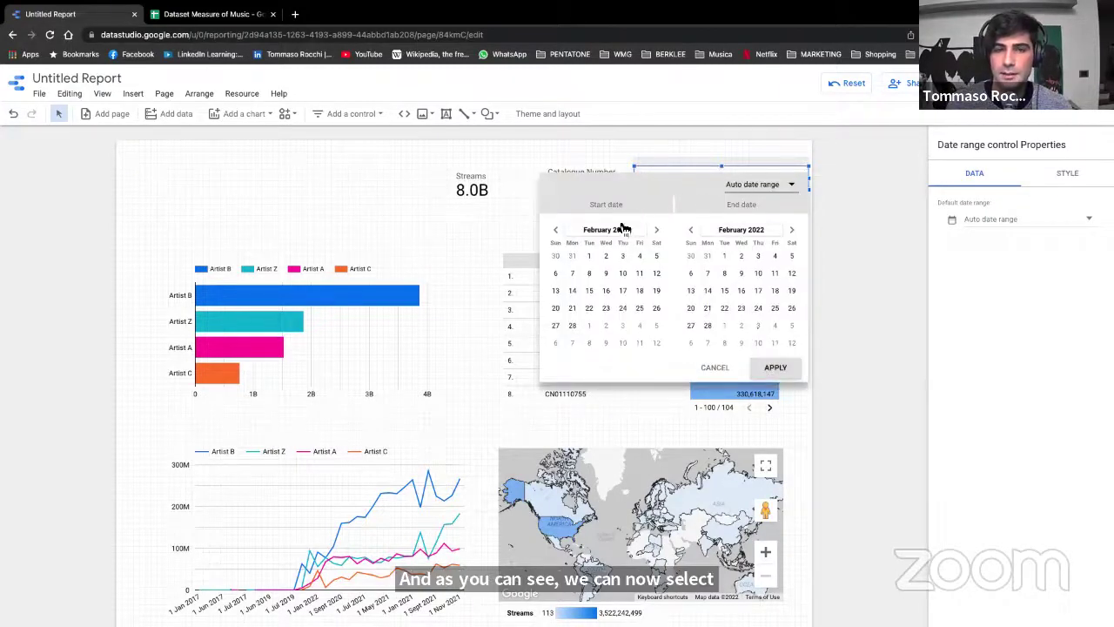
pyautogui.click(606, 231)
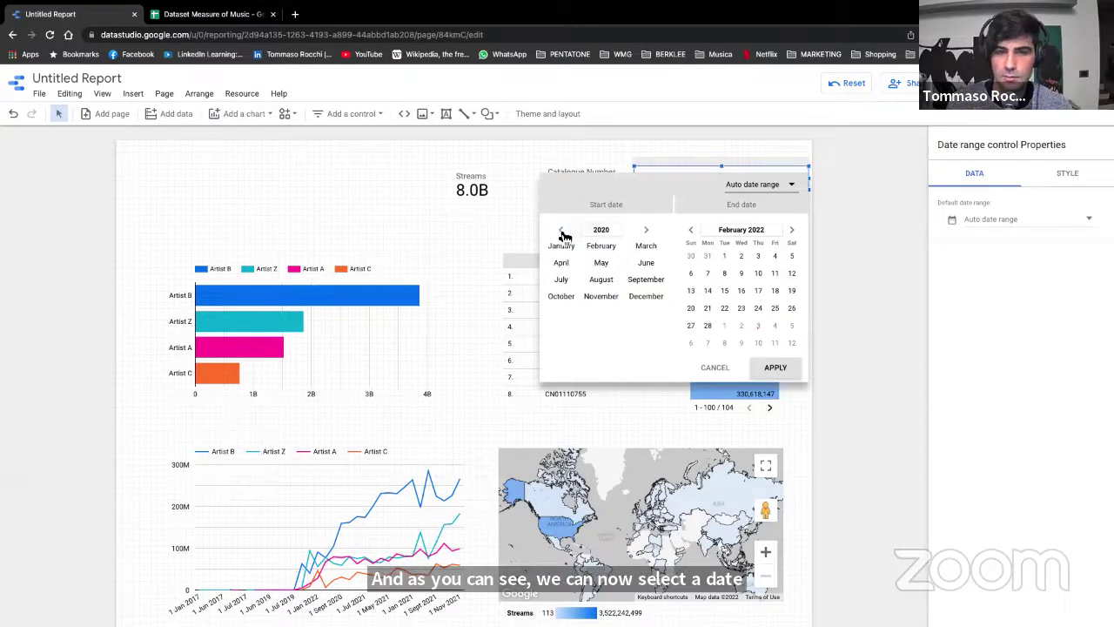
pyautogui.click(563, 232)
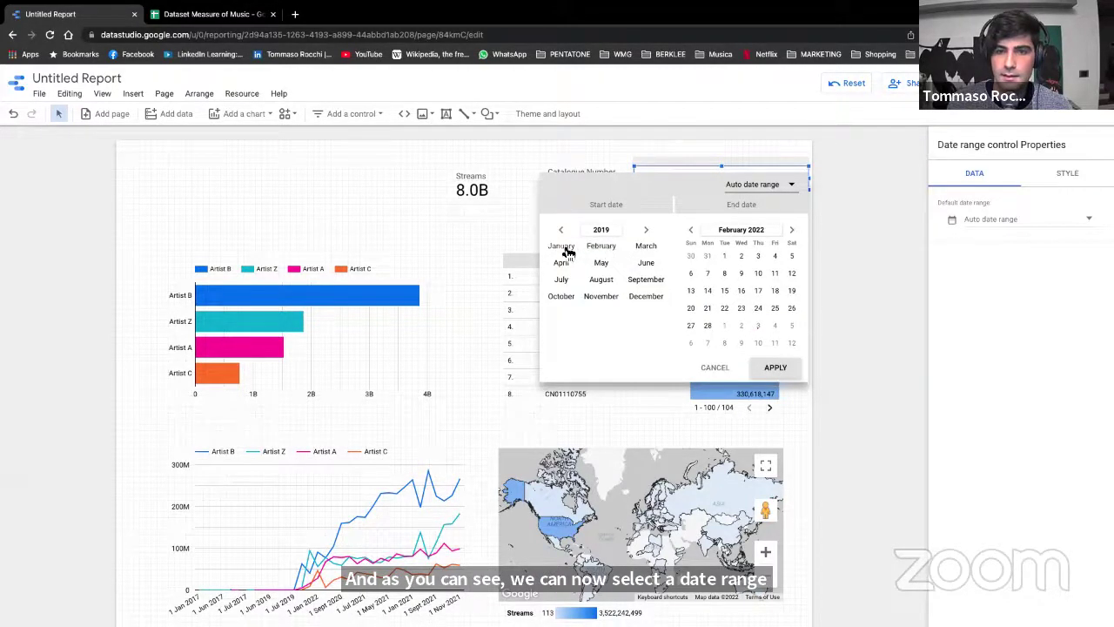
pyautogui.click(562, 246)
pyautogui.click(741, 229)
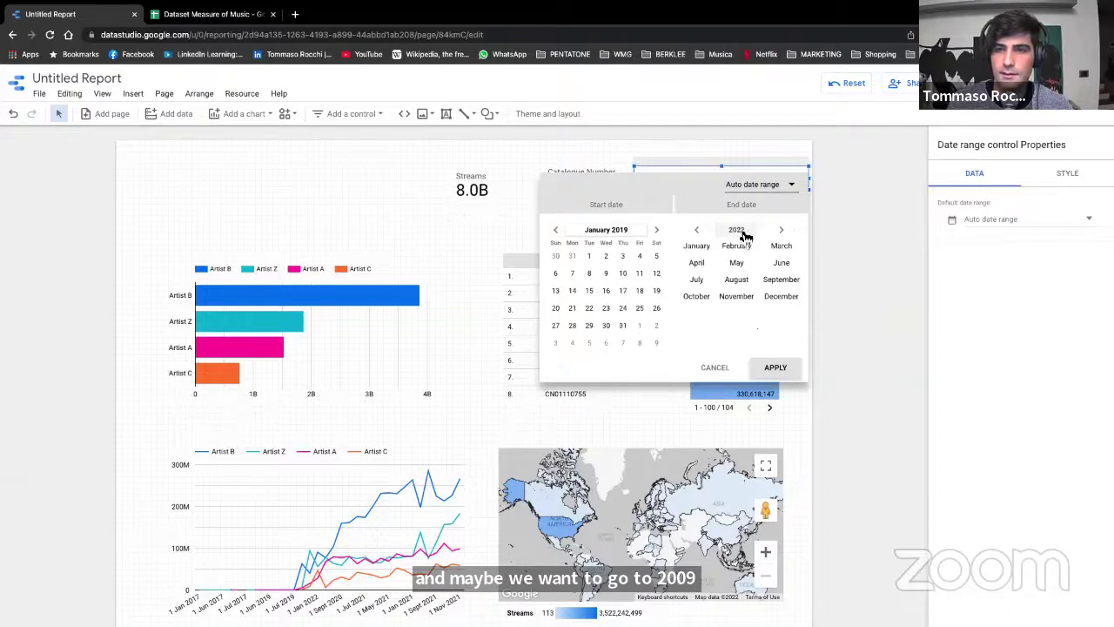
pyautogui.click(697, 229)
pyautogui.click(697, 230)
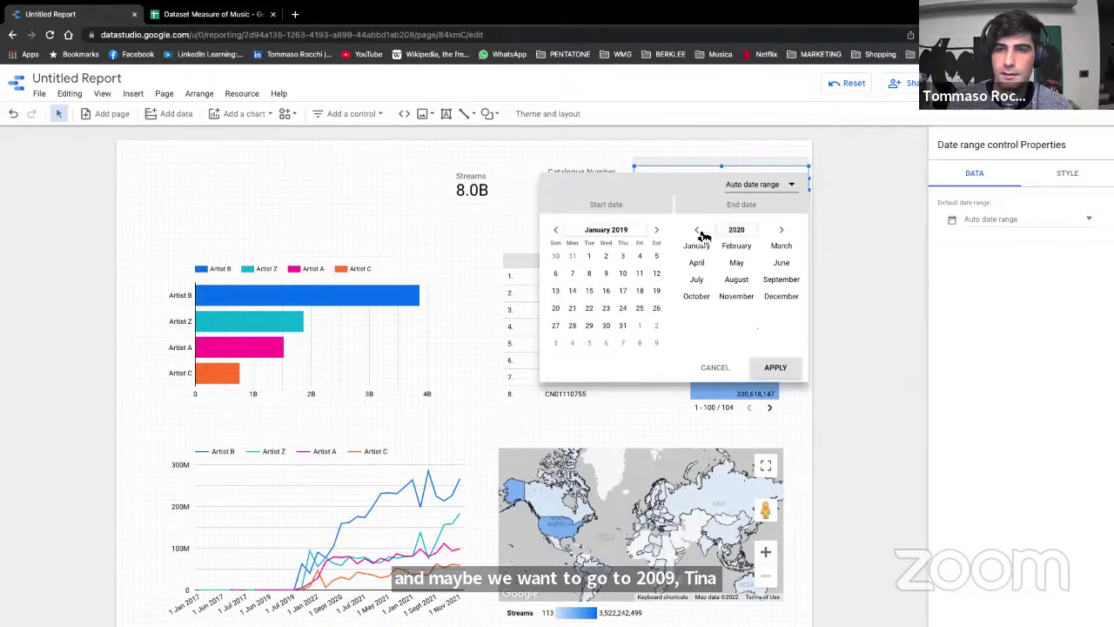
pyautogui.click(783, 232)
pyautogui.click(696, 246)
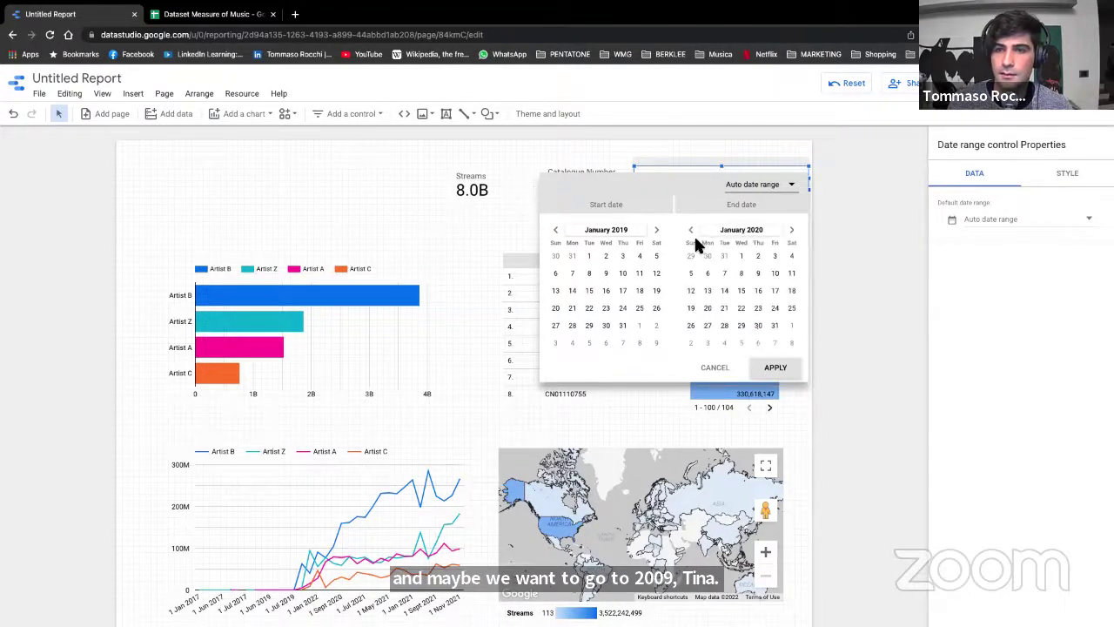
pyautogui.click(776, 369)
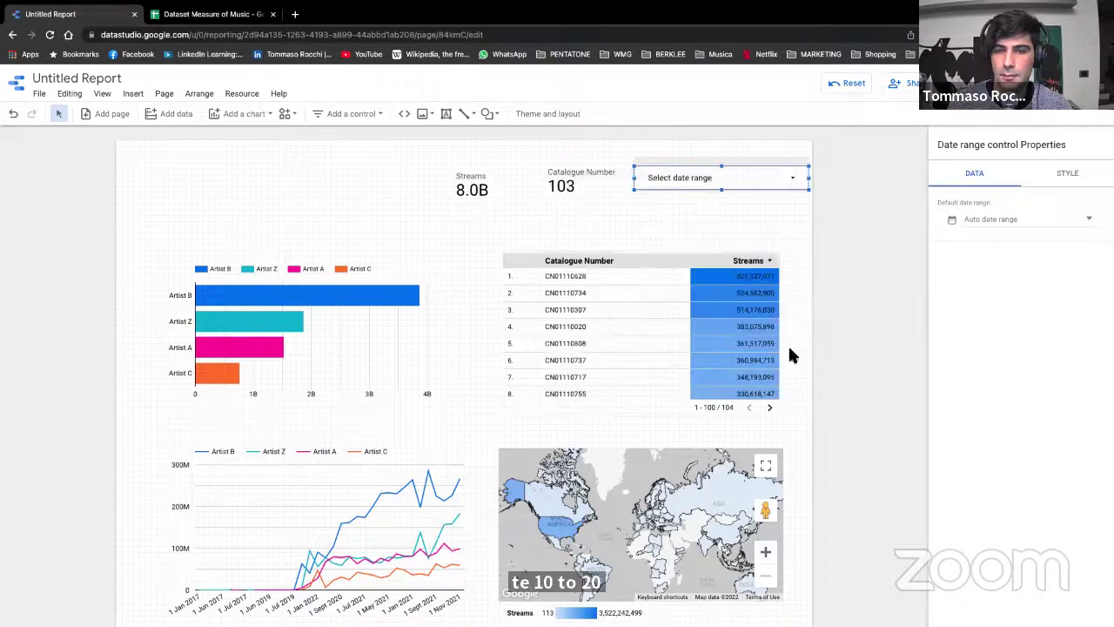
# Step: Set the date range to 1 Jan 2020 through 1 Jan 2021 and apply it
pyautogui.scroll(-1, 784, 340)
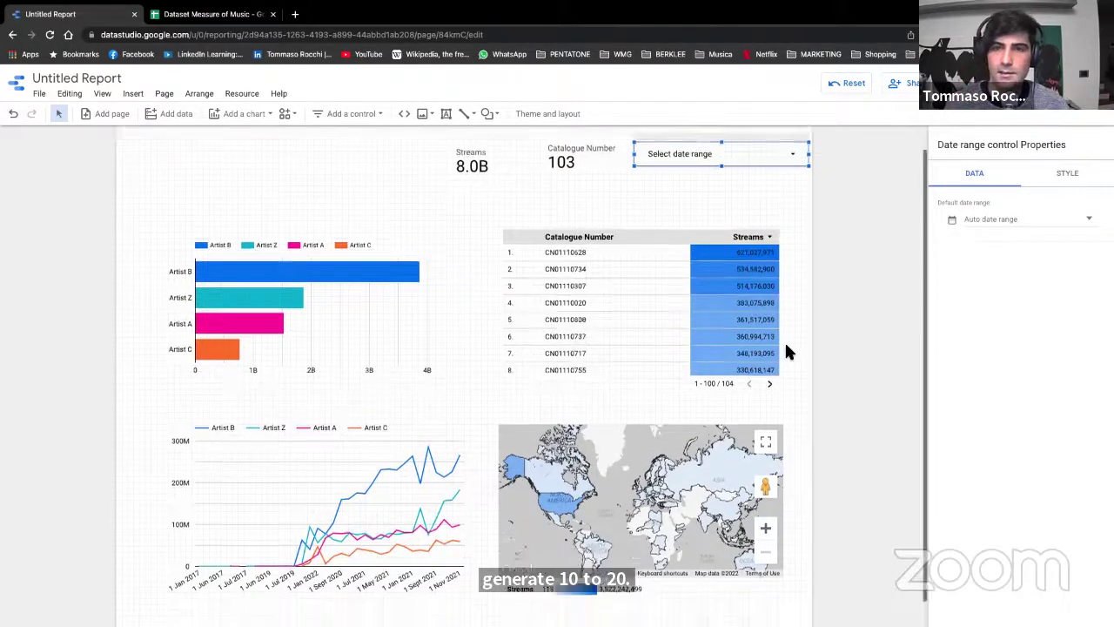
pyautogui.click(796, 149)
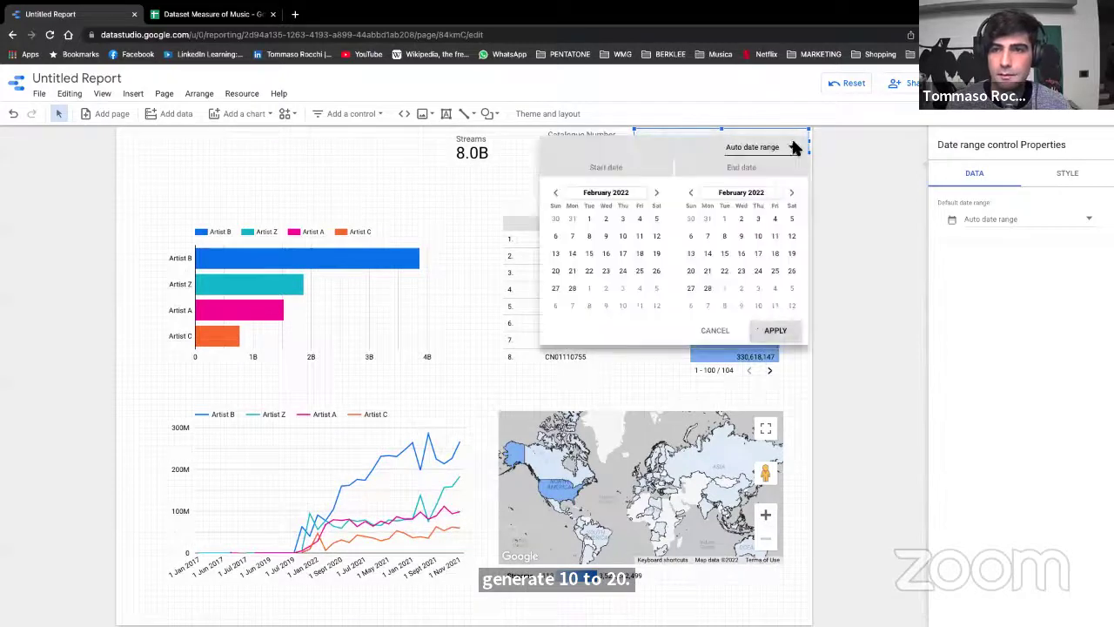
pyautogui.click(601, 193)
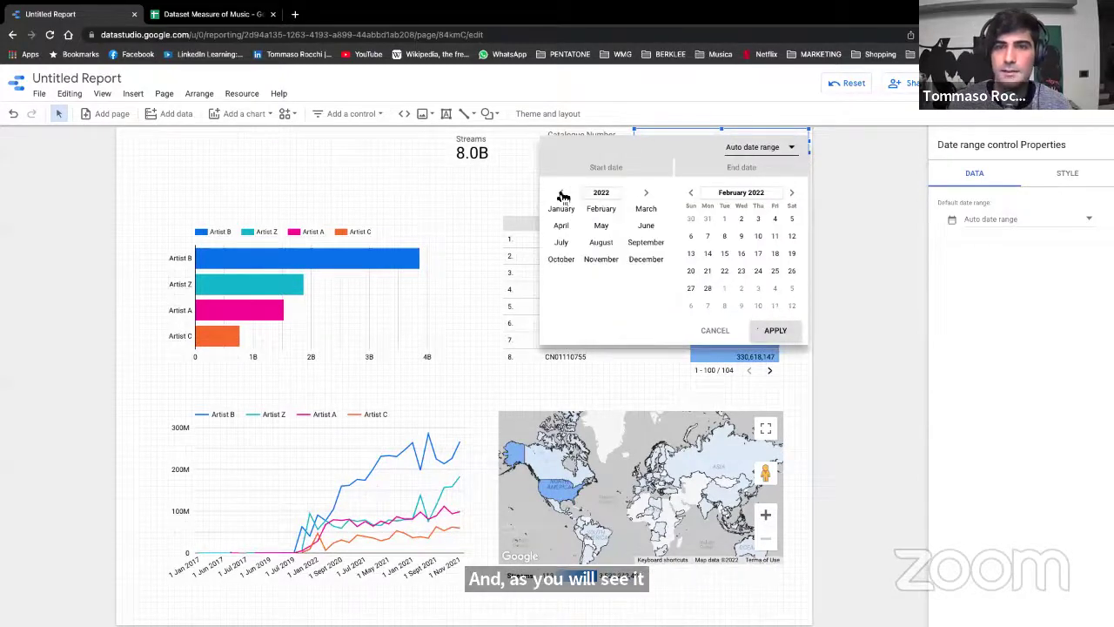
pyautogui.click(562, 212)
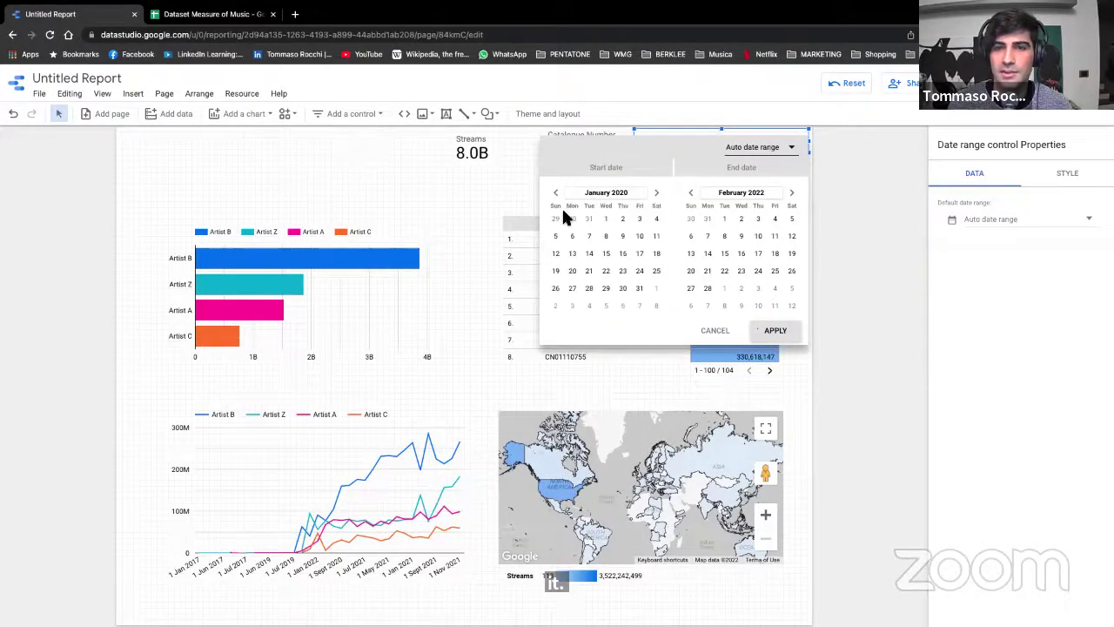
pyautogui.click(607, 220)
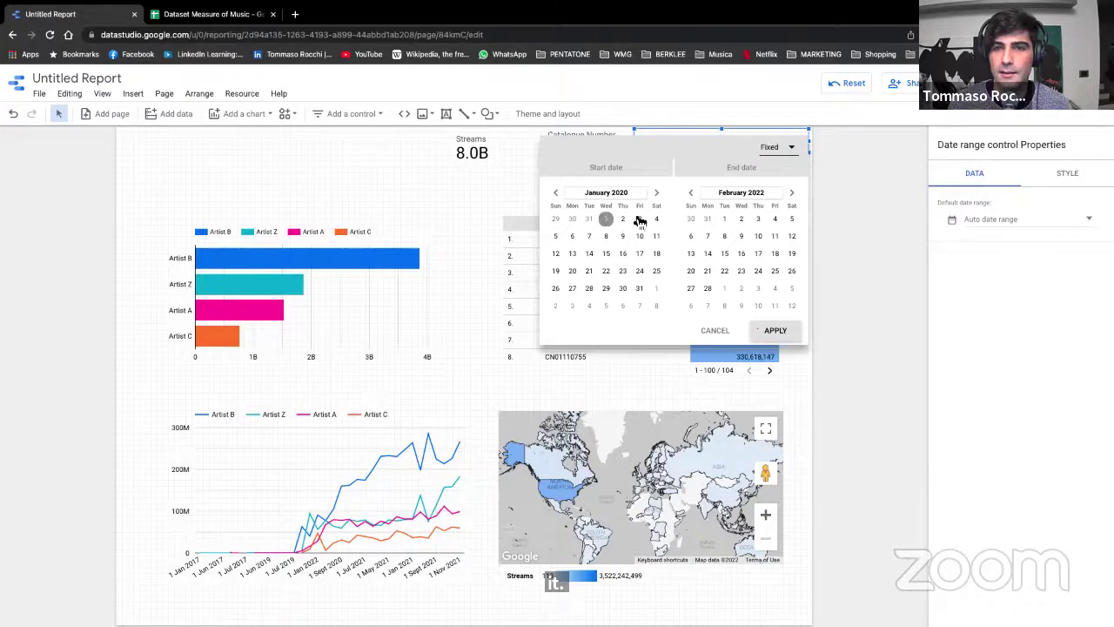
pyautogui.click(744, 195)
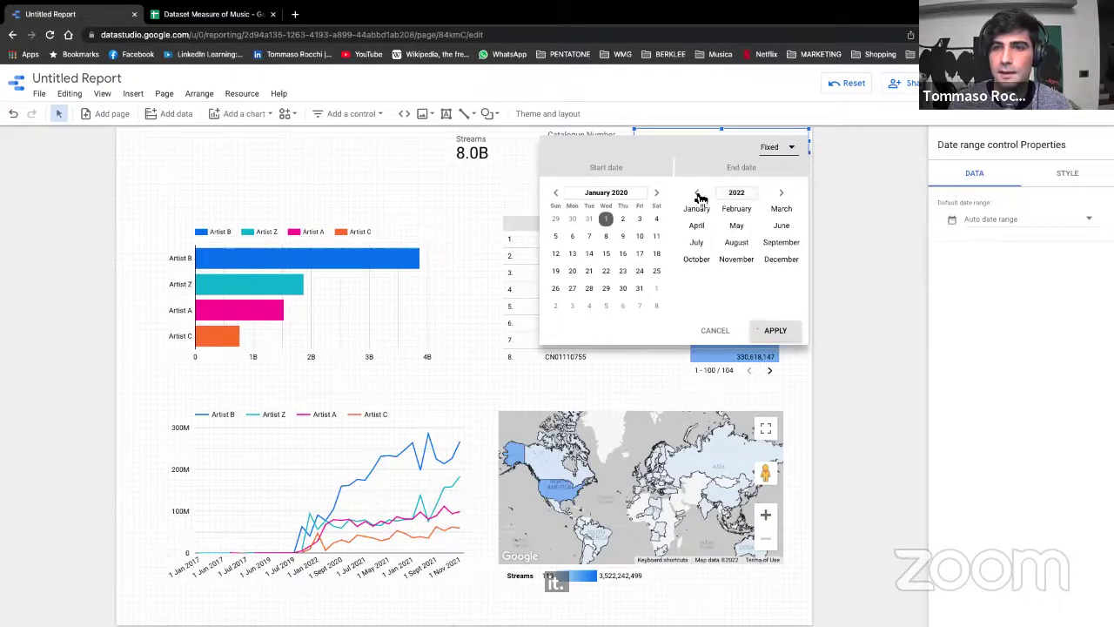
pyautogui.click(783, 193)
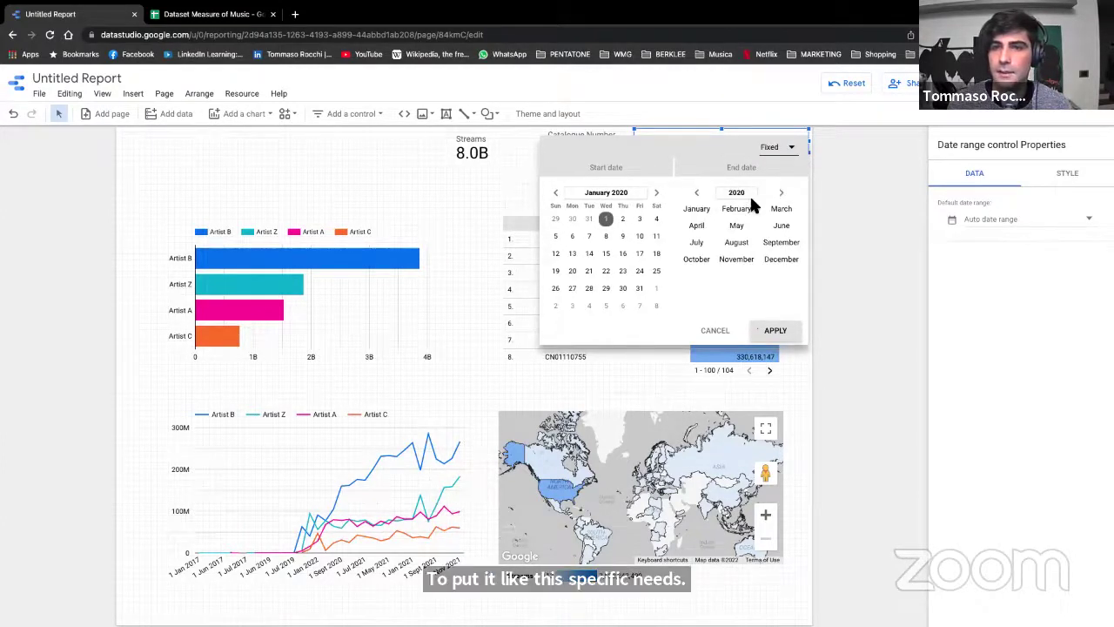
pyautogui.click(780, 195)
pyautogui.click(696, 210)
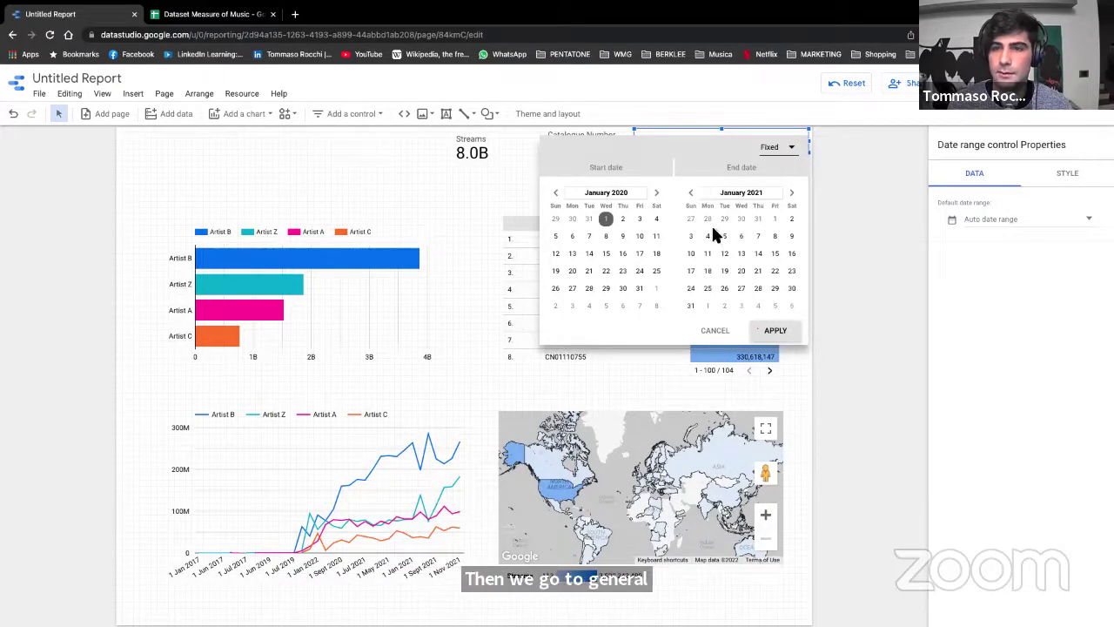
pyautogui.click(776, 331)
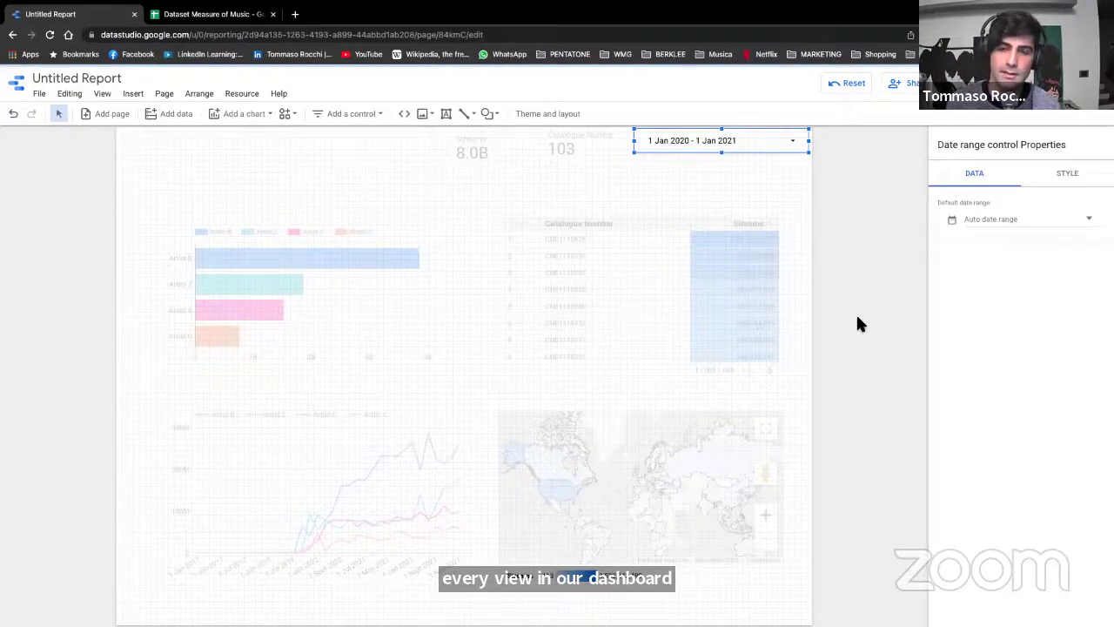
# Step: Nudge the Streams and Catalogue Number scorecards left, clear of the date range filter
pyautogui.scroll(1, 857, 324)
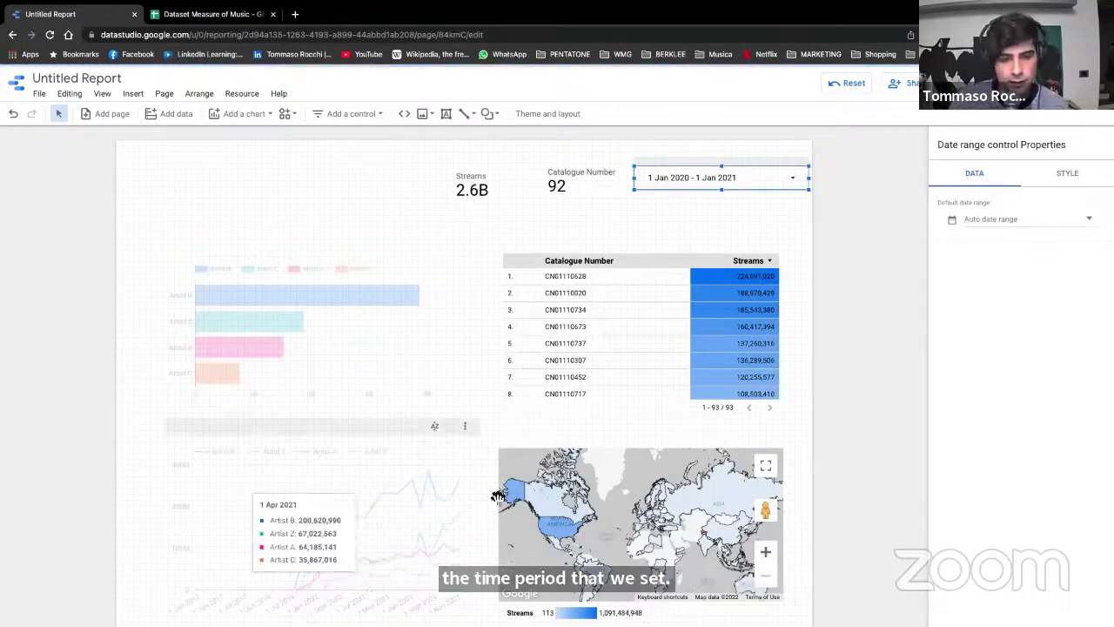
pyautogui.scroll(-1, 791, 424)
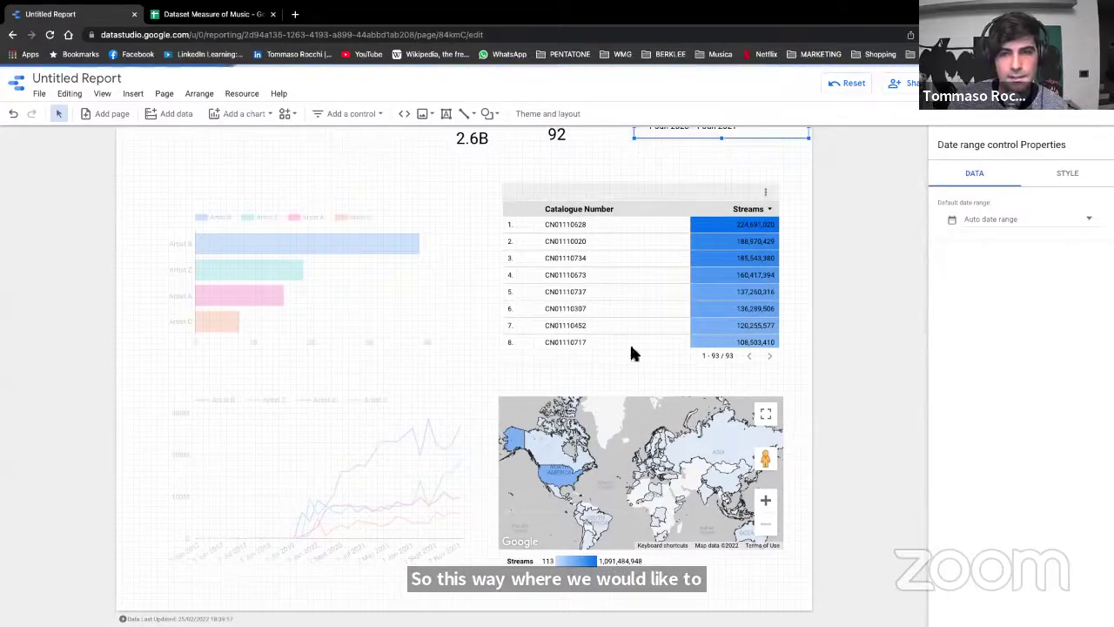
pyautogui.scroll(1, 825, 322)
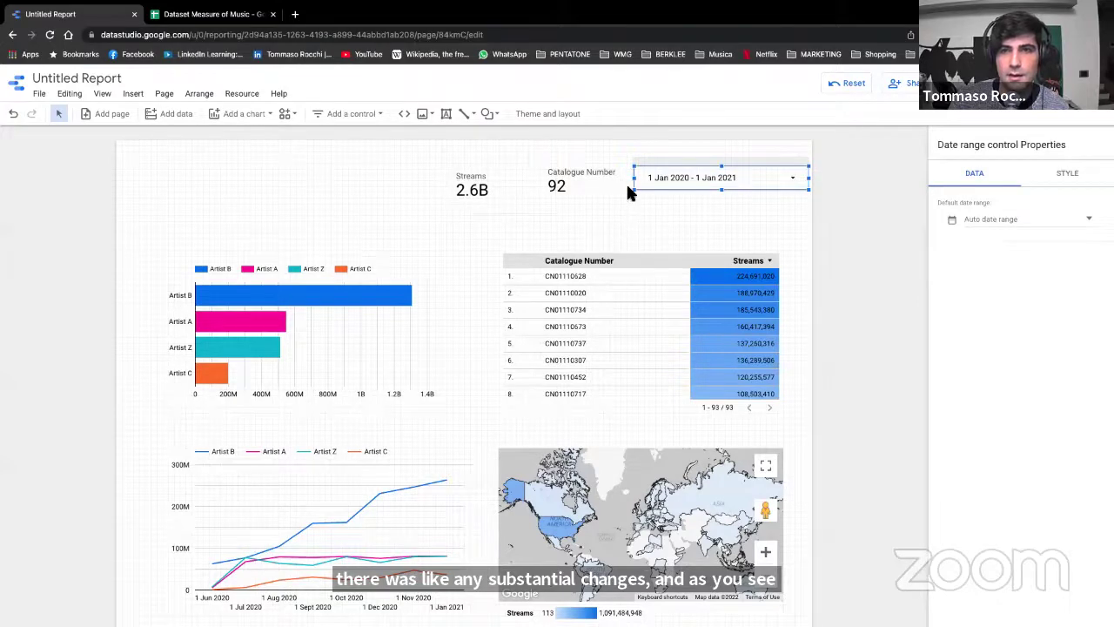
pyautogui.scroll(-1, 443, 252)
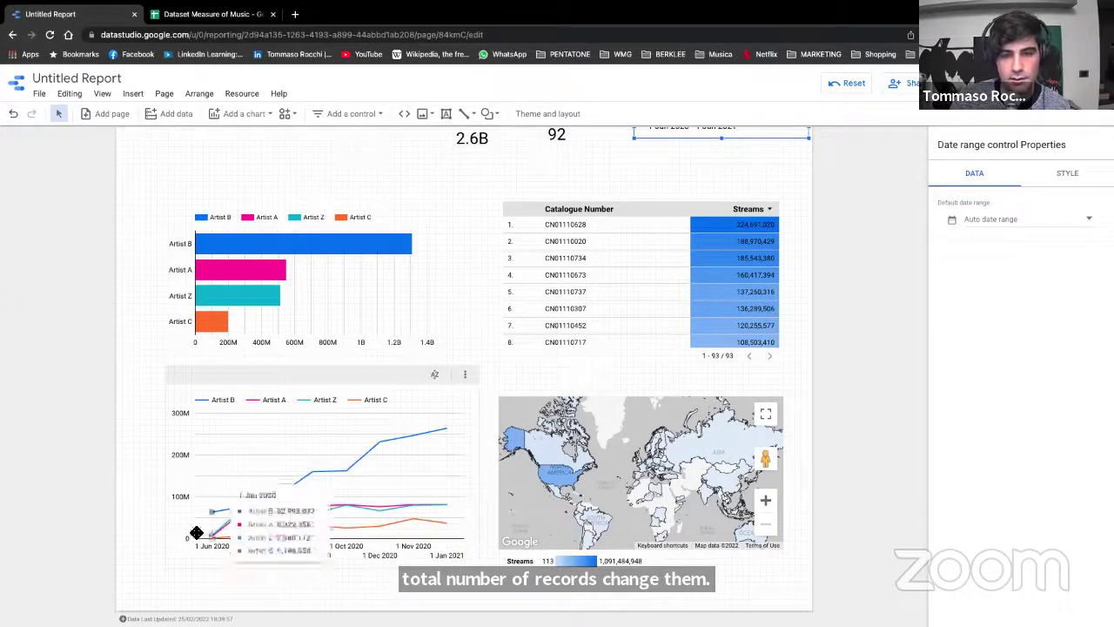
pyautogui.scroll(1, 854, 357)
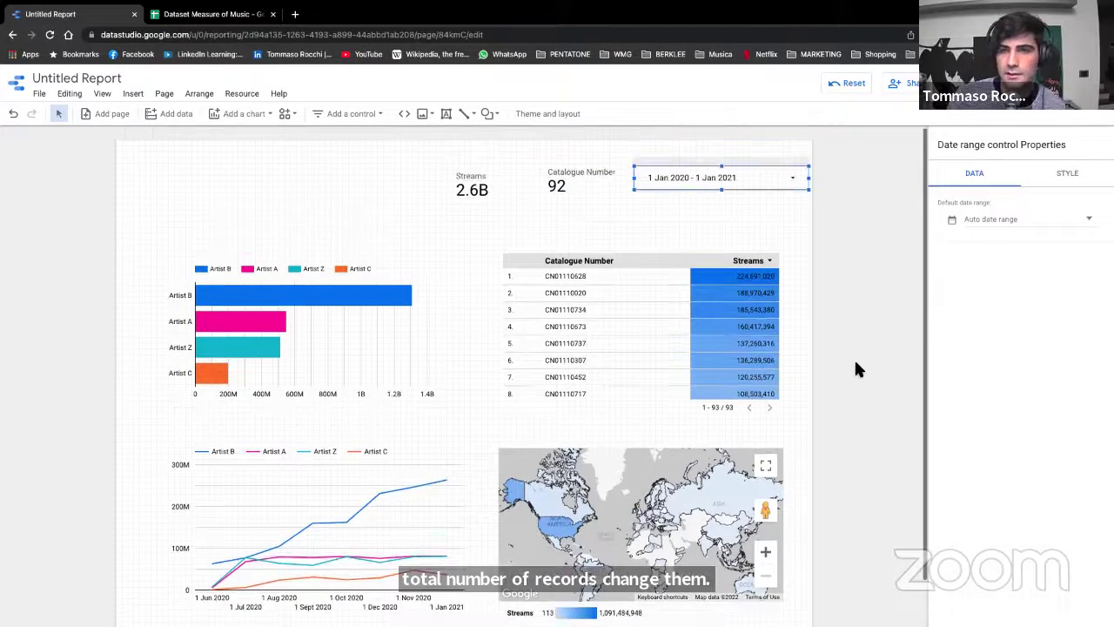
pyautogui.moveTo(497, 158); pyautogui.dragTo(441, 160)
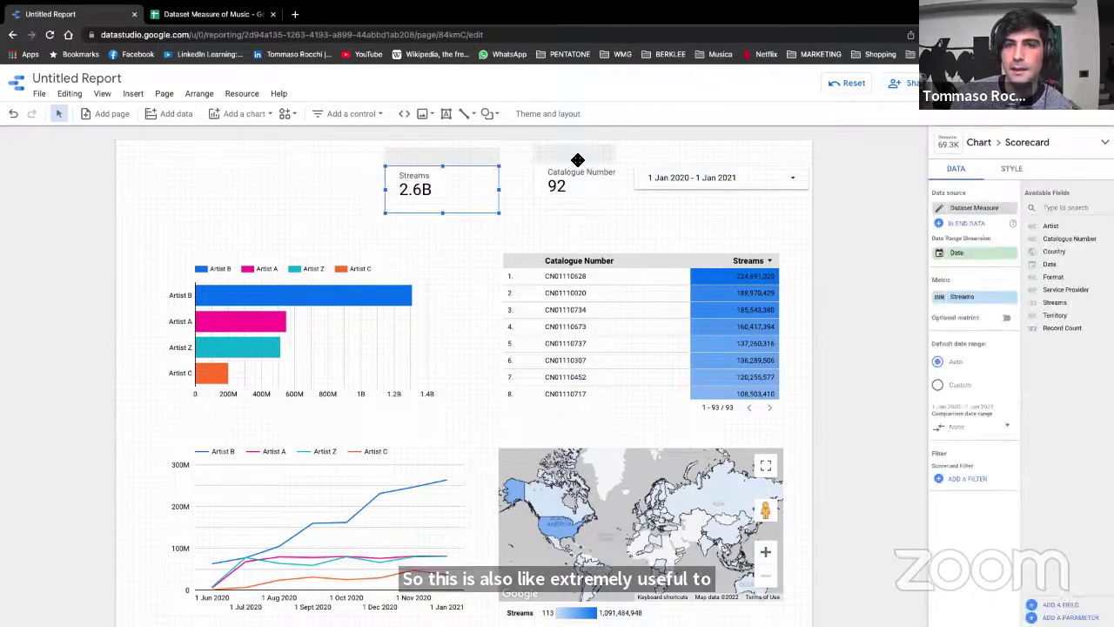
pyautogui.moveTo(577, 160); pyautogui.dragTo(547, 162)
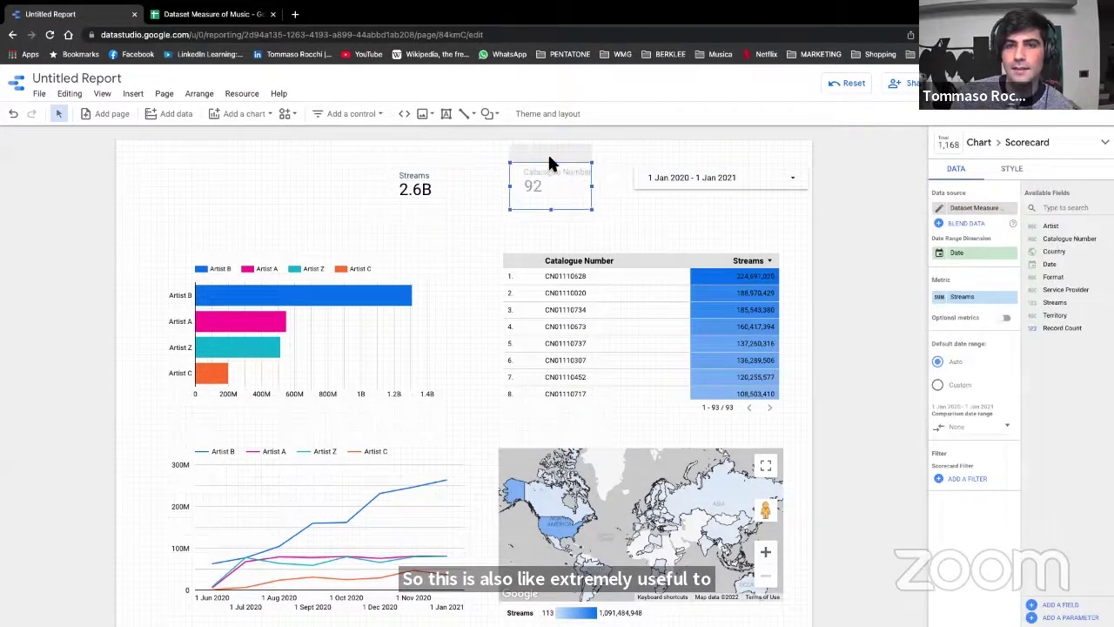
pyautogui.click(734, 174)
pyautogui.click(701, 140)
pyautogui.click(695, 138)
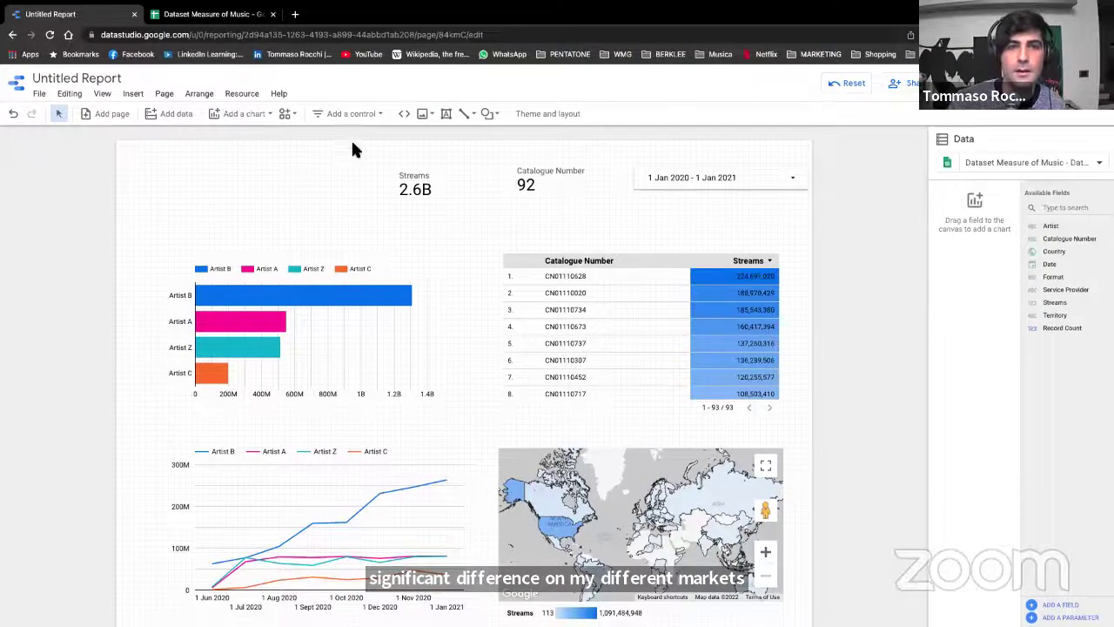
# Step: Add a drop-down list control just below the date range control
pyautogui.click(344, 119)
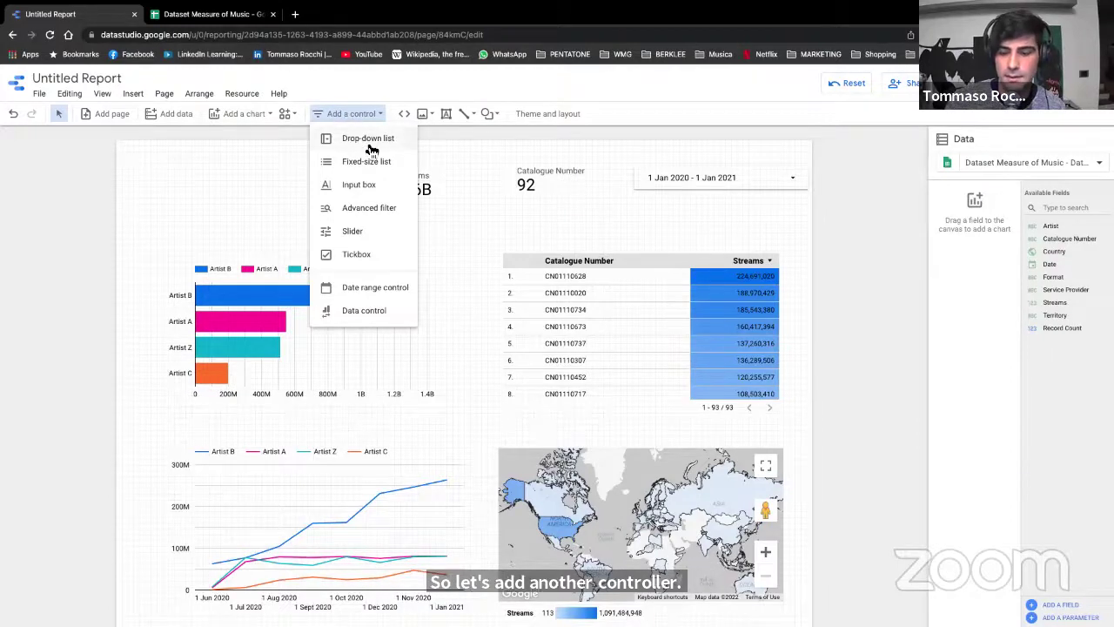
pyautogui.click(369, 139)
pyautogui.click(633, 206)
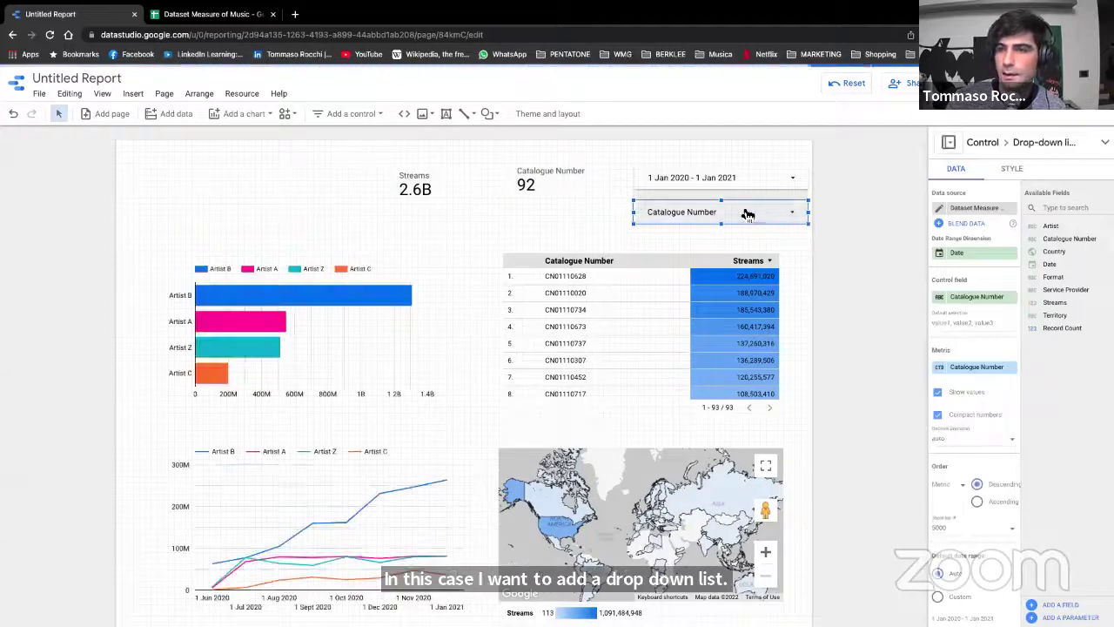
pyautogui.click(742, 214)
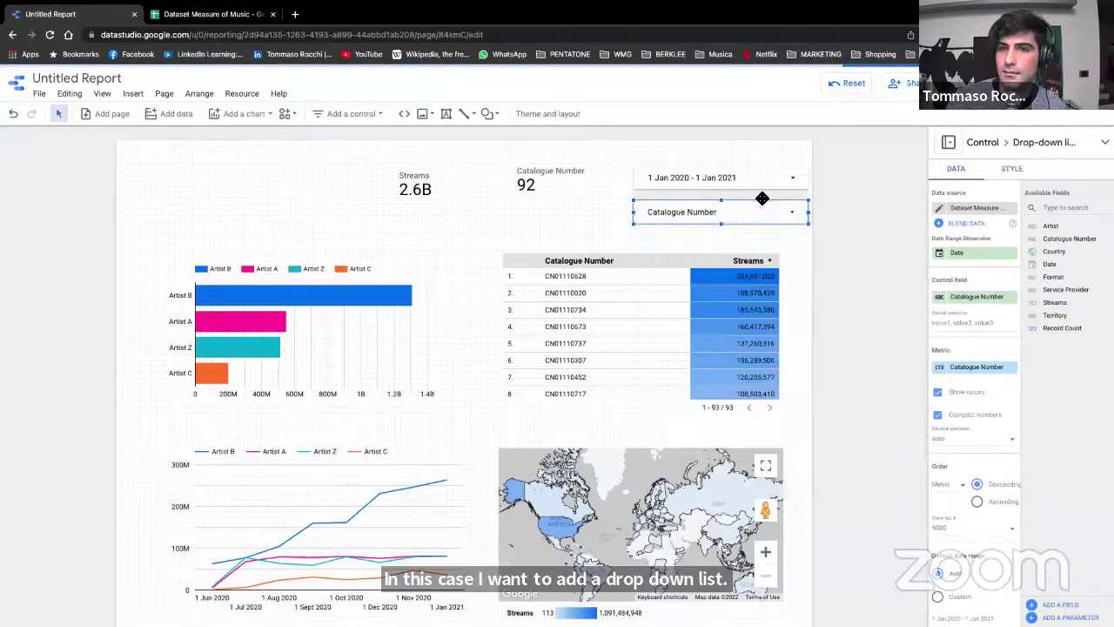
pyautogui.click(833, 207)
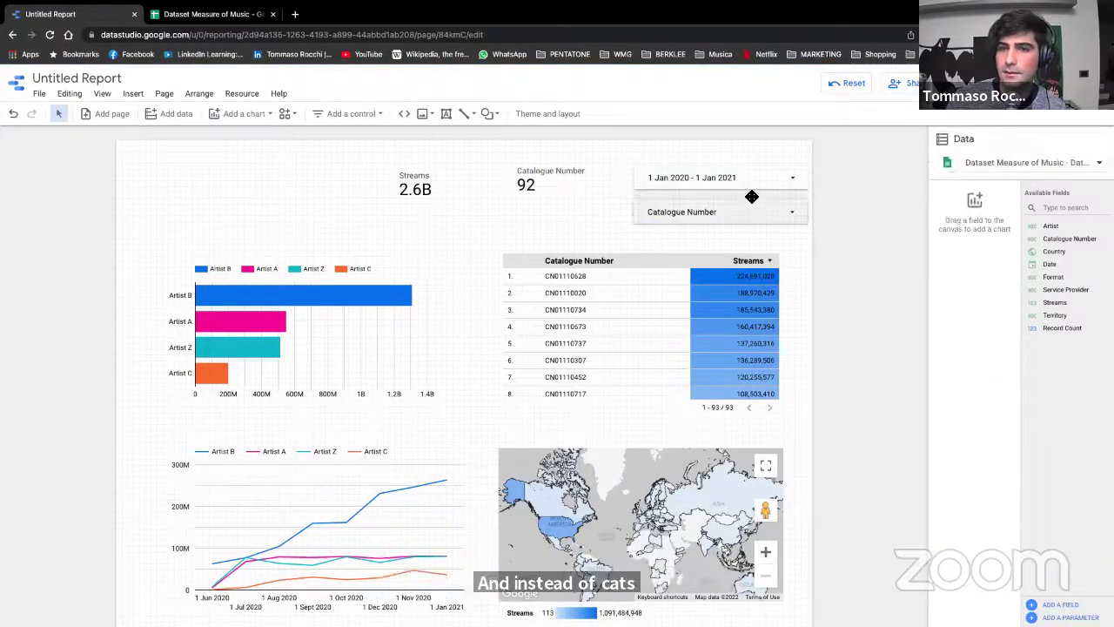
# Step: Set the drop-down's control field to Territory
pyautogui.click(752, 198)
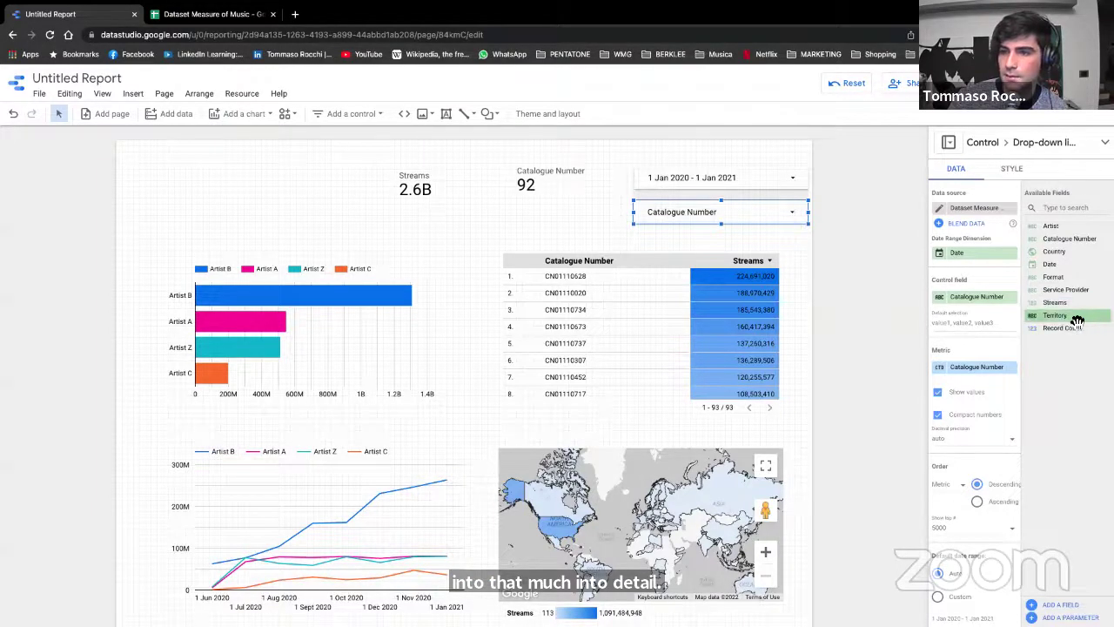
pyautogui.moveTo(1077, 321); pyautogui.dragTo(980, 300)
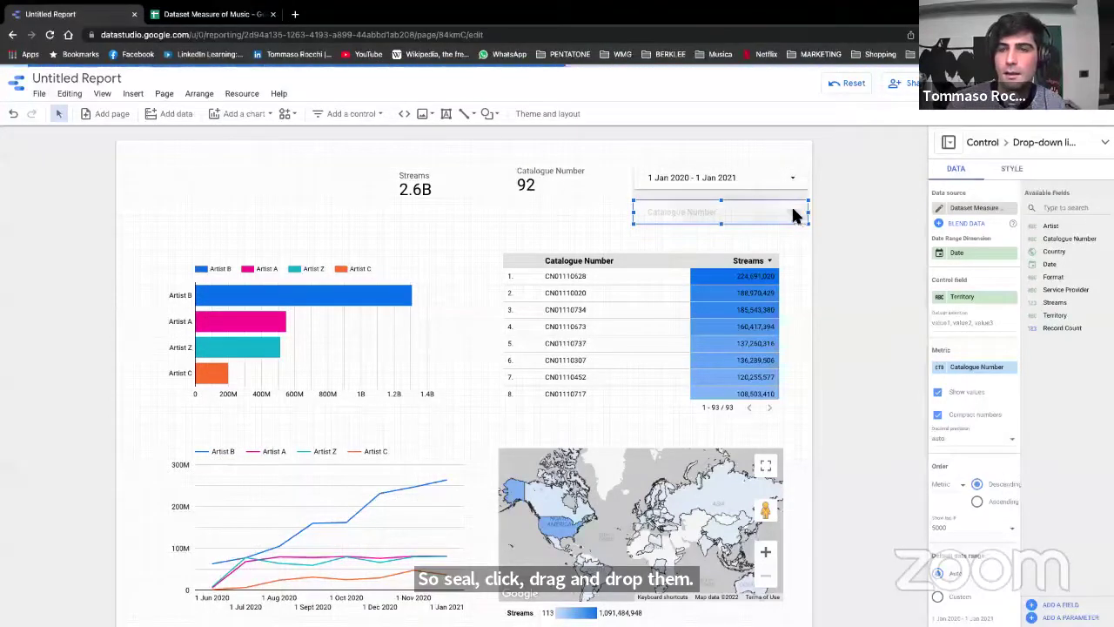
pyautogui.click(794, 215)
pyautogui.click(833, 203)
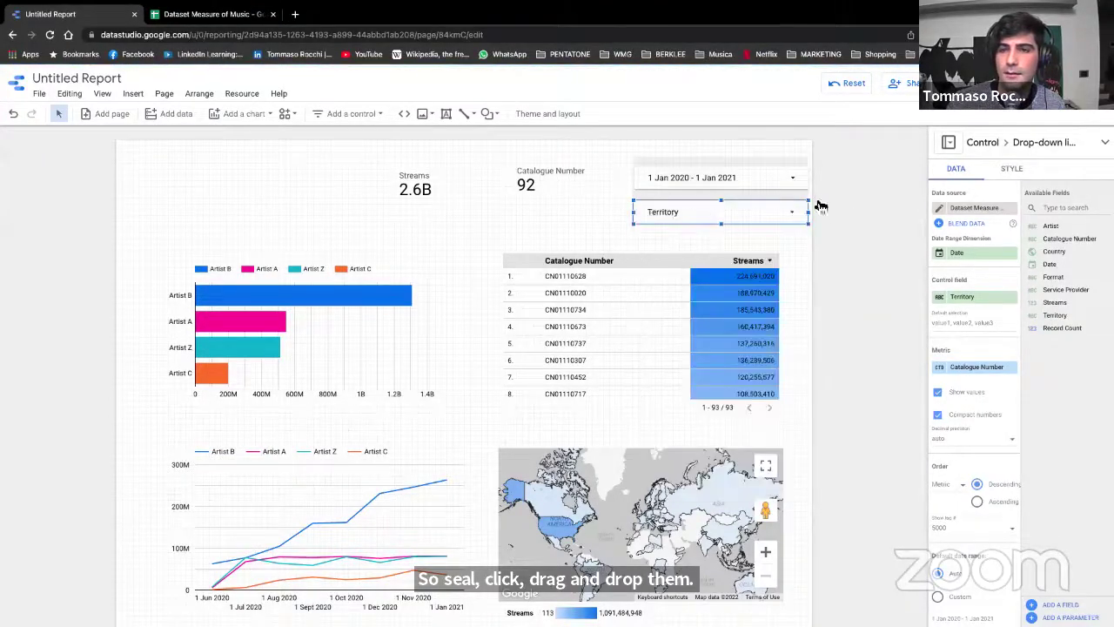
# Step: Set the Territory drop-down to LATAM only, giving 207.8M streams and 85 catalogue numbers
pyautogui.click(794, 214)
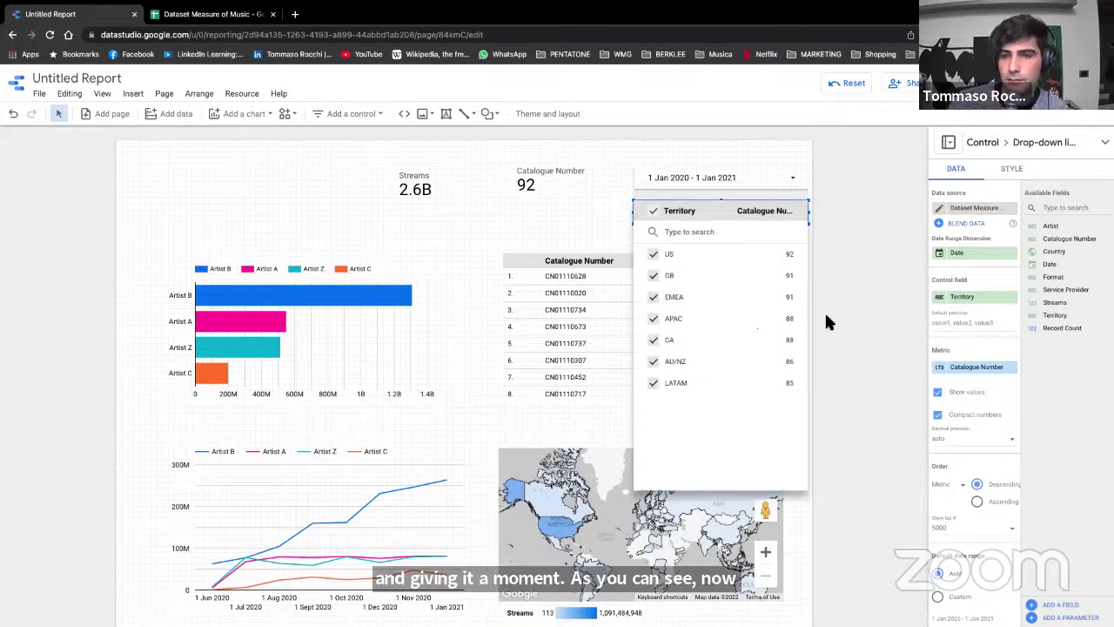
pyautogui.moveTo(791, 369)
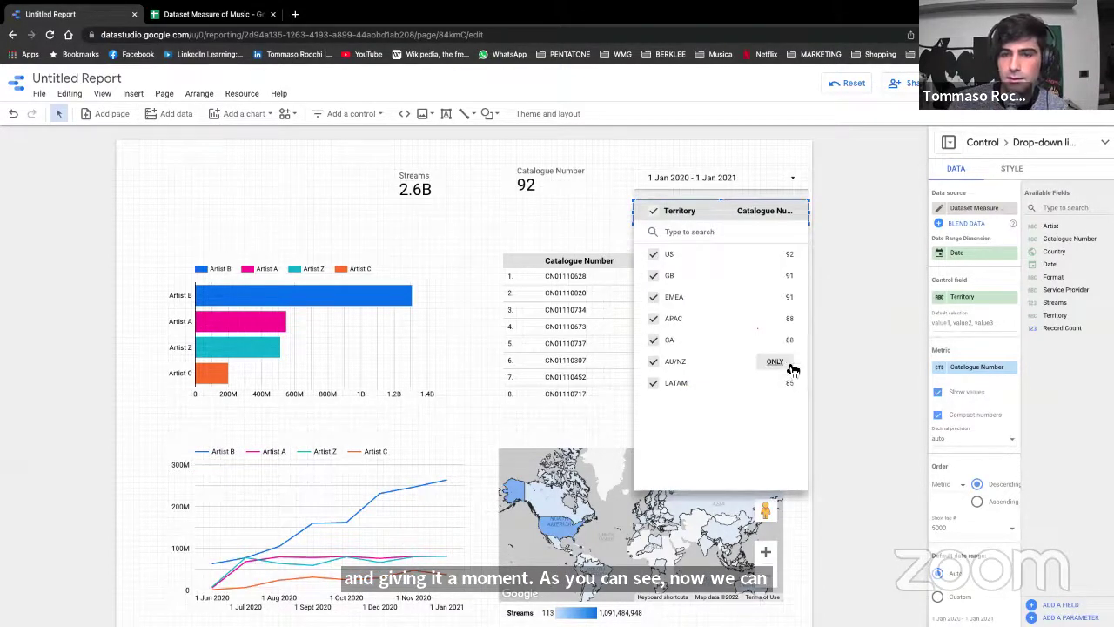
pyautogui.moveTo(790, 388)
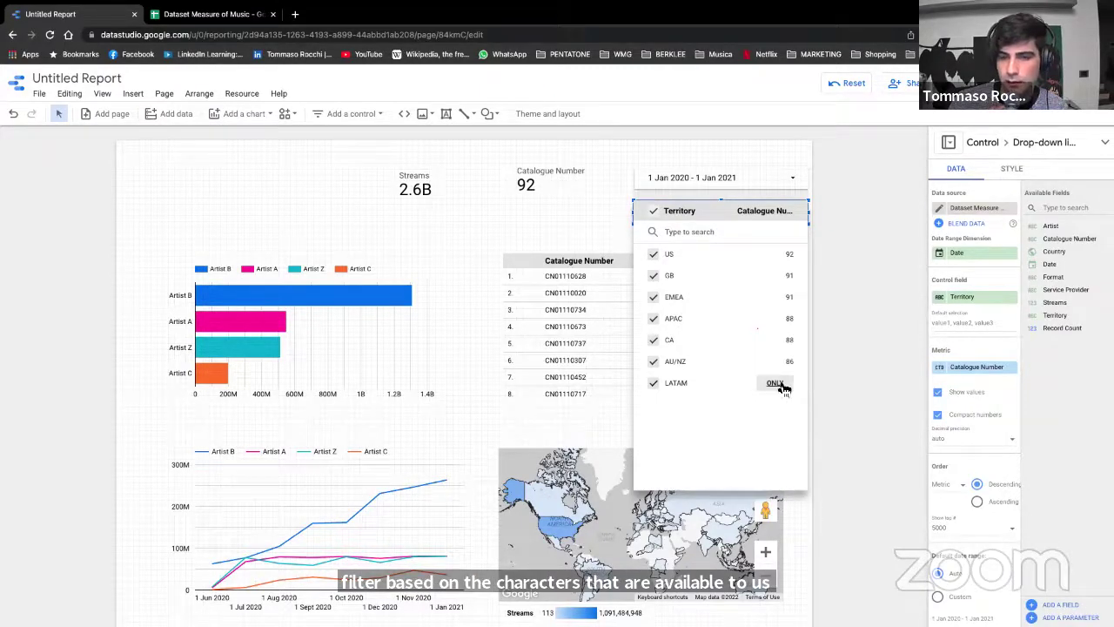
pyautogui.click(775, 383)
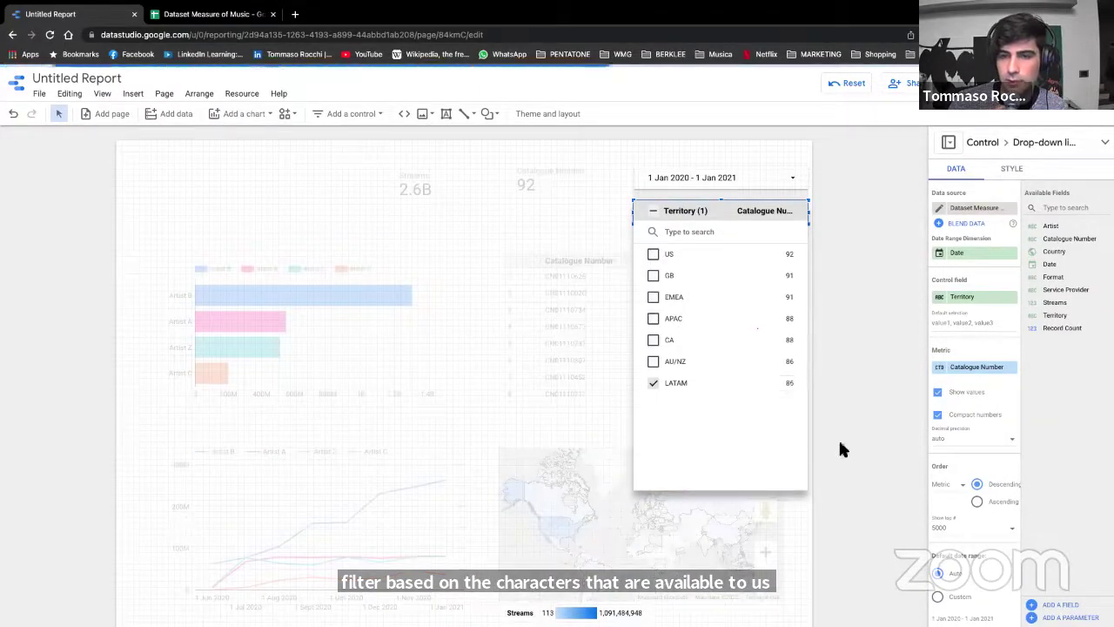
pyautogui.click(797, 526)
pyautogui.scroll(-1, 808, 383)
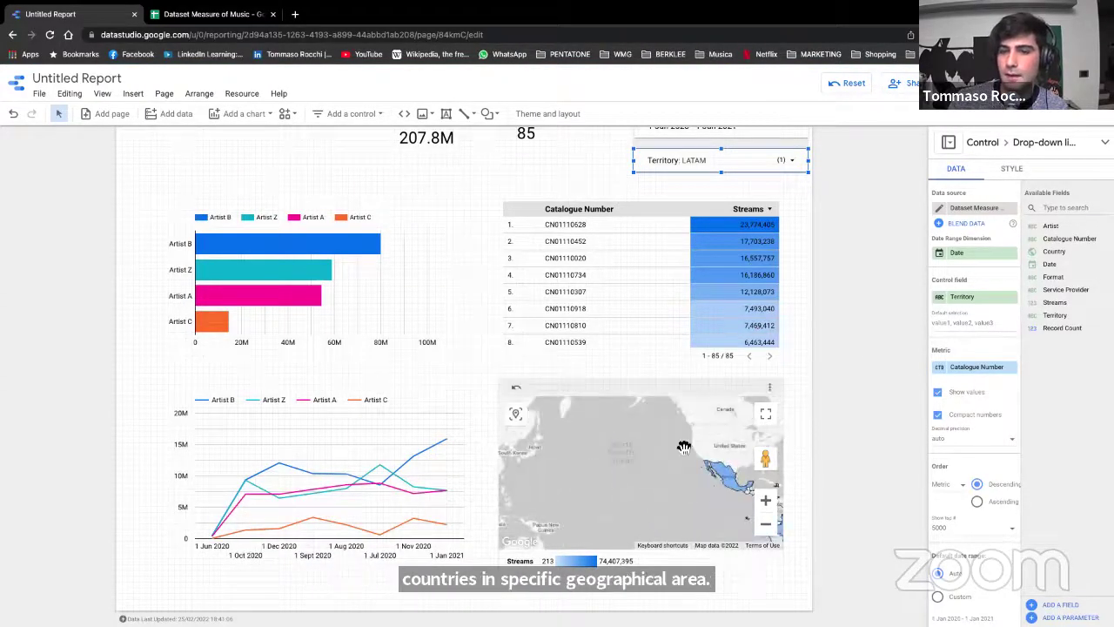
pyautogui.scroll(1, 793, 360)
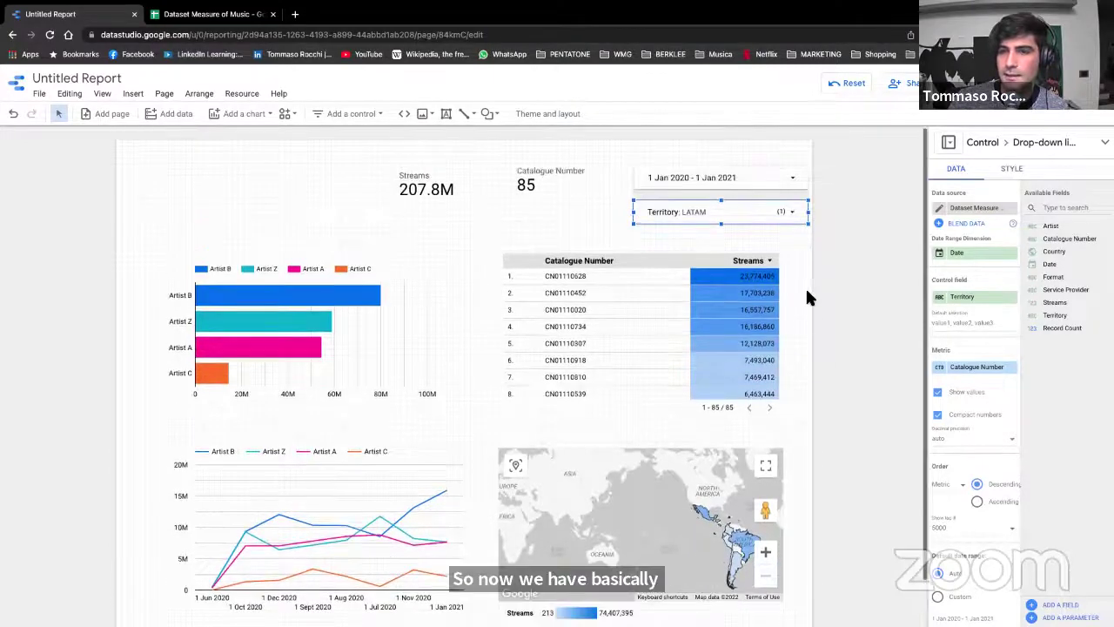
# Step: Deselect the filter and bring up the blank canvas's context menu with Theme and layout
pyautogui.click(806, 279)
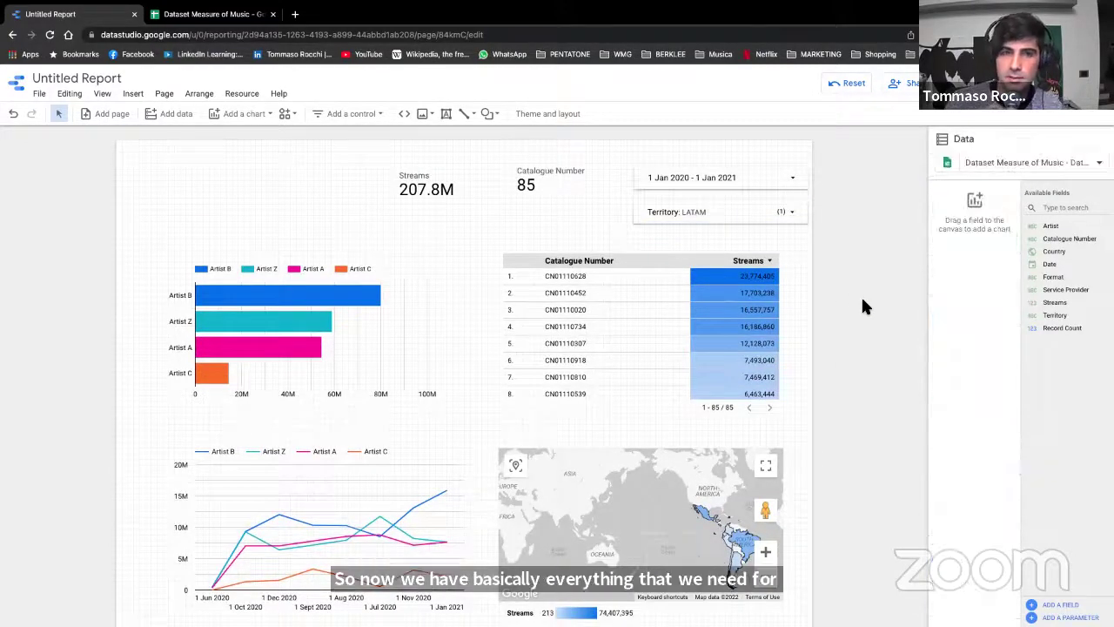
pyautogui.rightClick(799, 350)
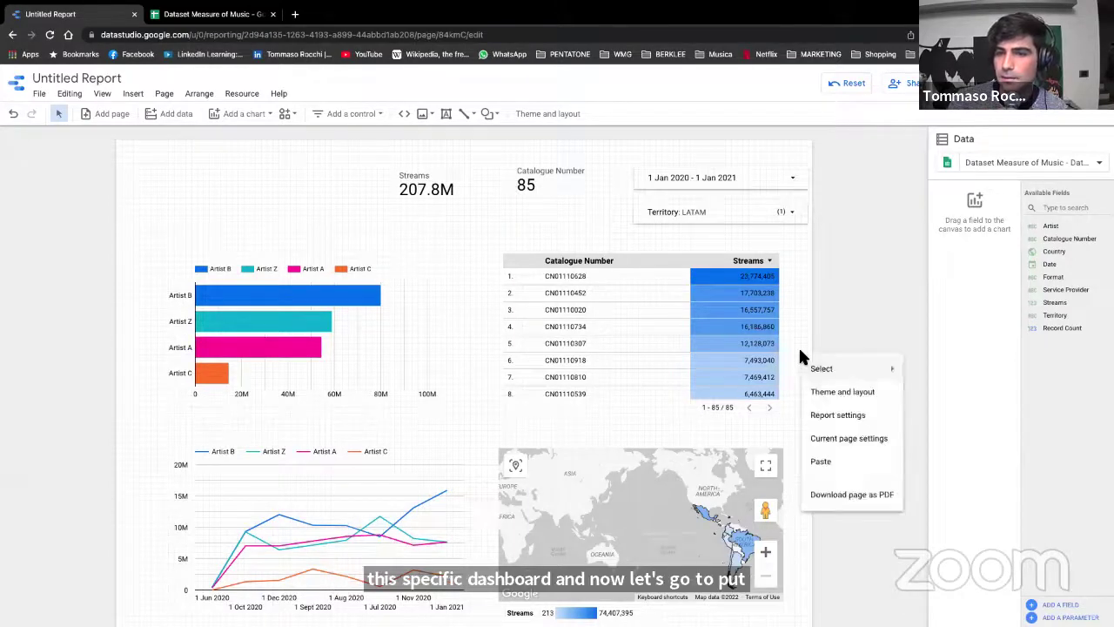
pyautogui.moveTo(810, 366)
pyautogui.click(794, 324)
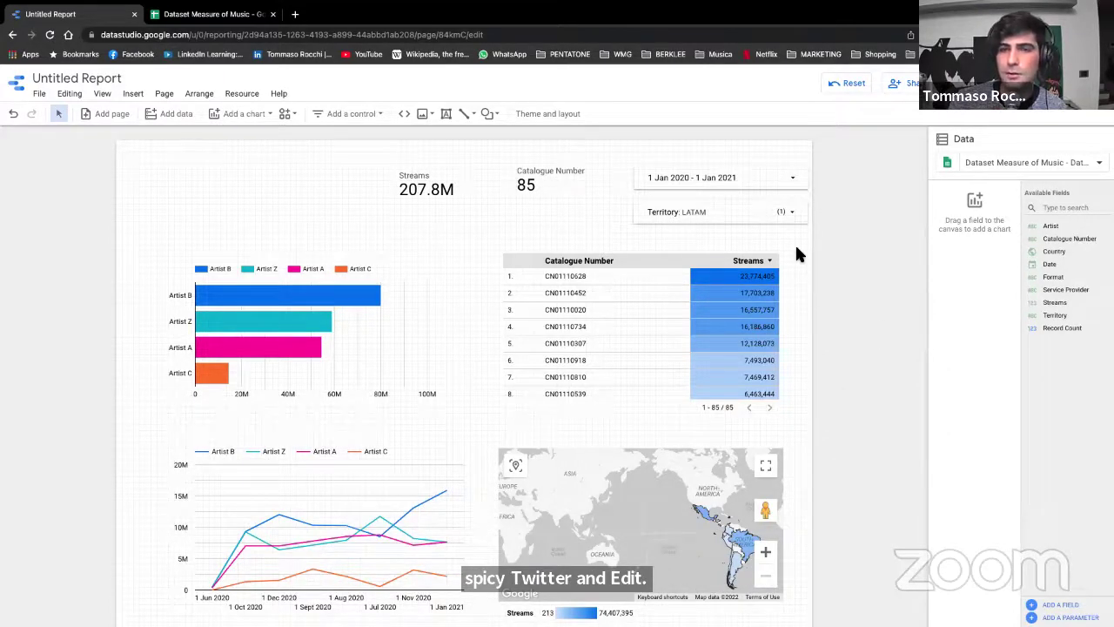
pyautogui.rightClick(384, 166)
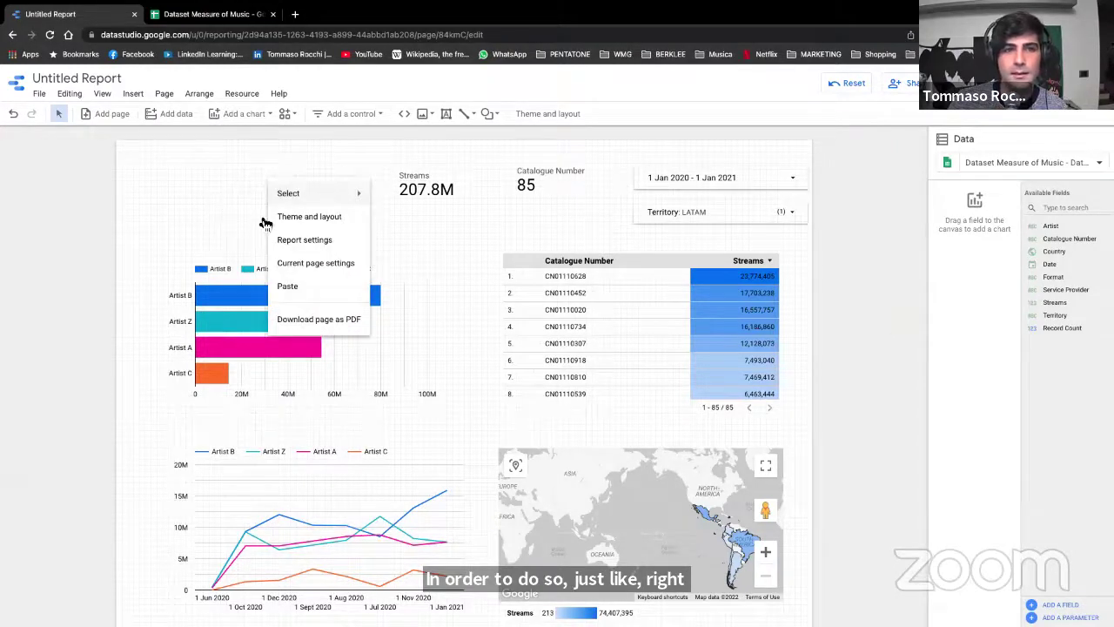
# Step: Try out the Edge, Constellation, Groovy and Insight themes in Theme and layout
pyautogui.click(333, 218)
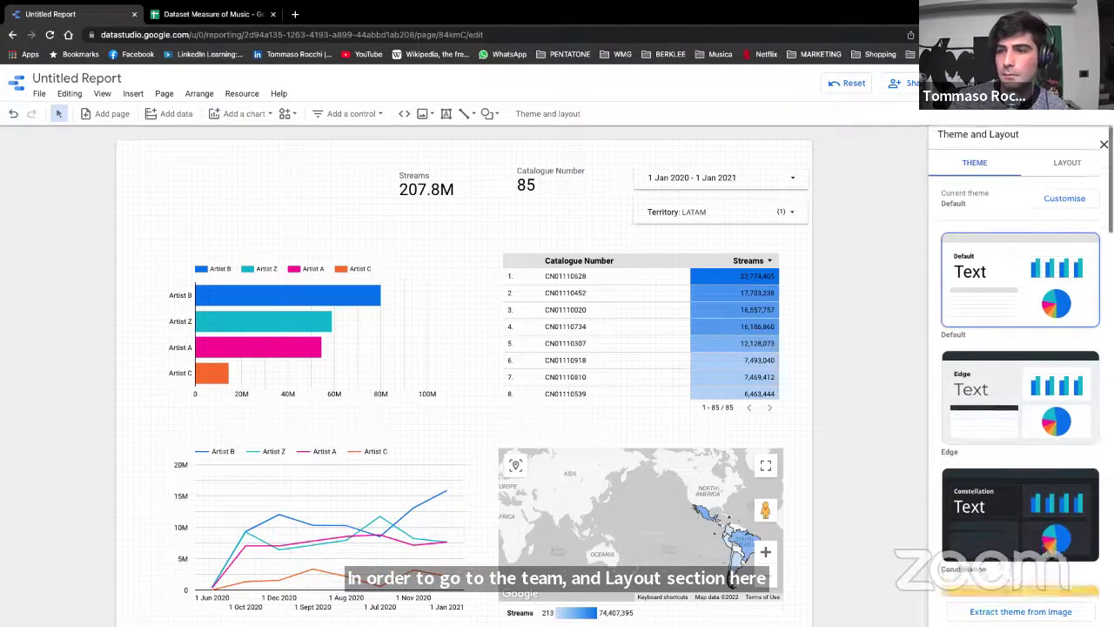
pyautogui.scroll(-3, 1009, 424)
pyautogui.scroll(-10, 1009, 424)
pyautogui.scroll(10, 1010, 422)
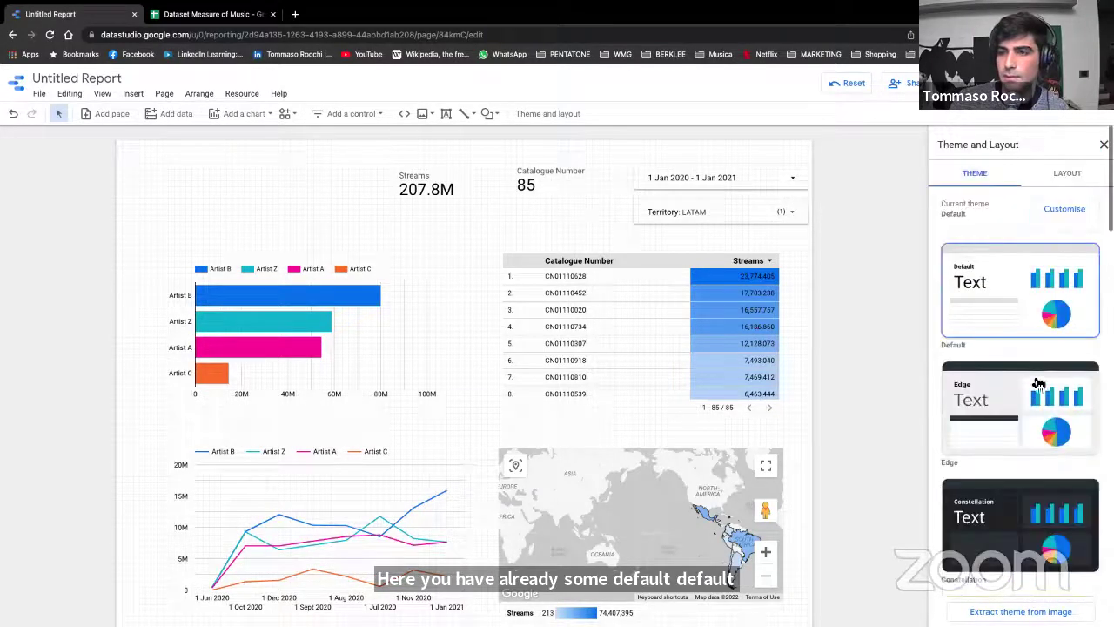
pyautogui.click(1012, 403)
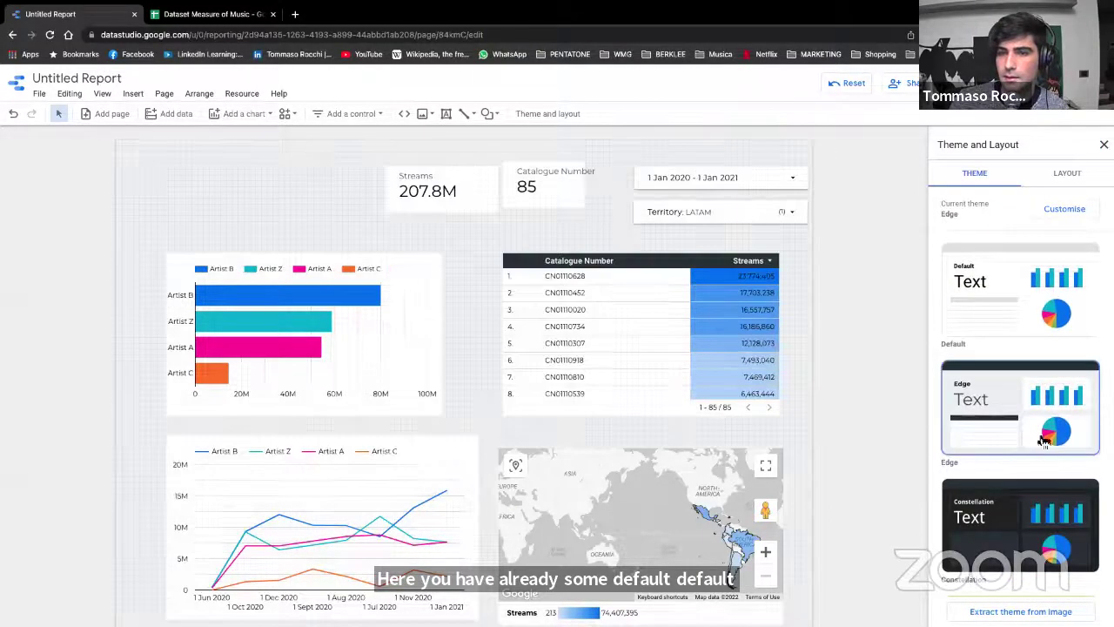
pyautogui.click(1007, 516)
pyautogui.scroll(-3, 1007, 519)
pyautogui.click(1002, 508)
pyautogui.scroll(-2, 1001, 509)
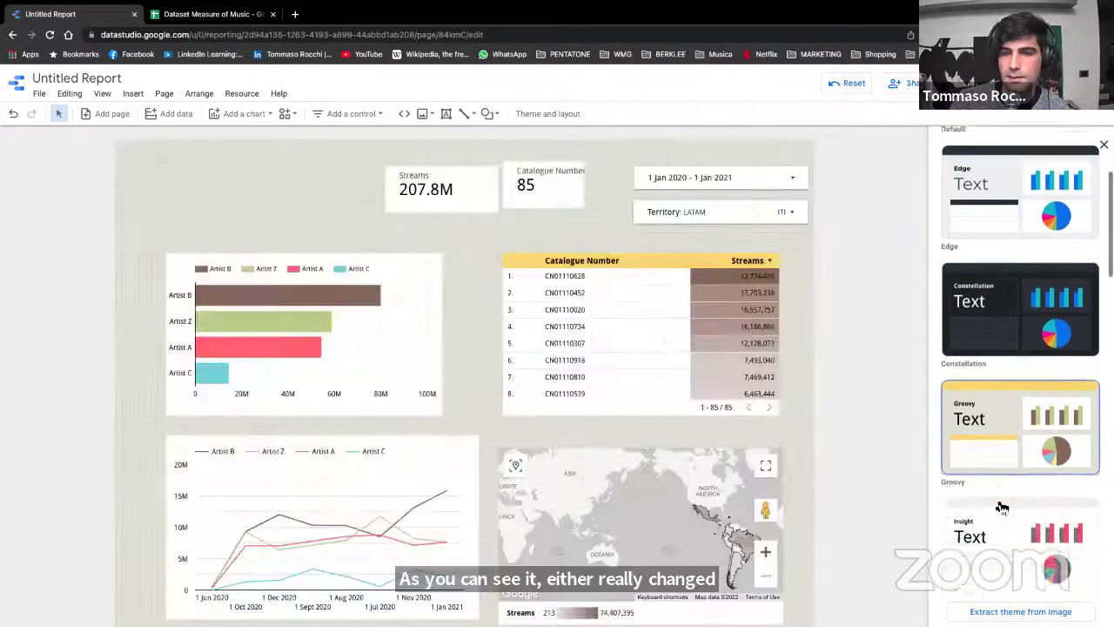
pyautogui.click(995, 505)
pyautogui.scroll(5, 1036, 522)
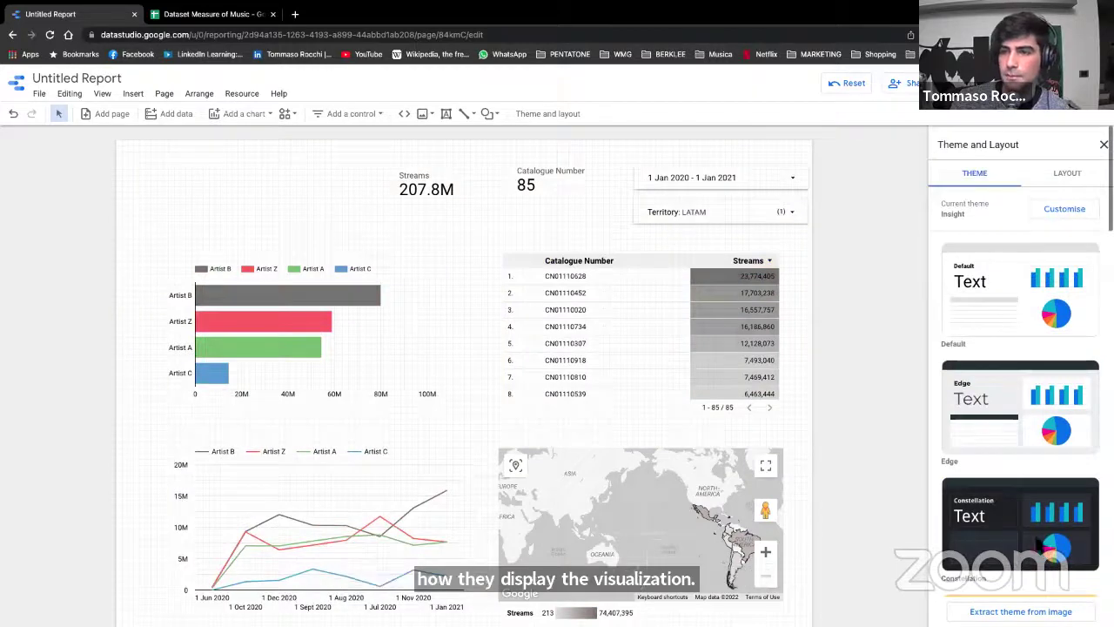
# Step: Apply the Groovy theme: beige canvas, white chart cards and a yellow table header
pyautogui.click(1067, 213)
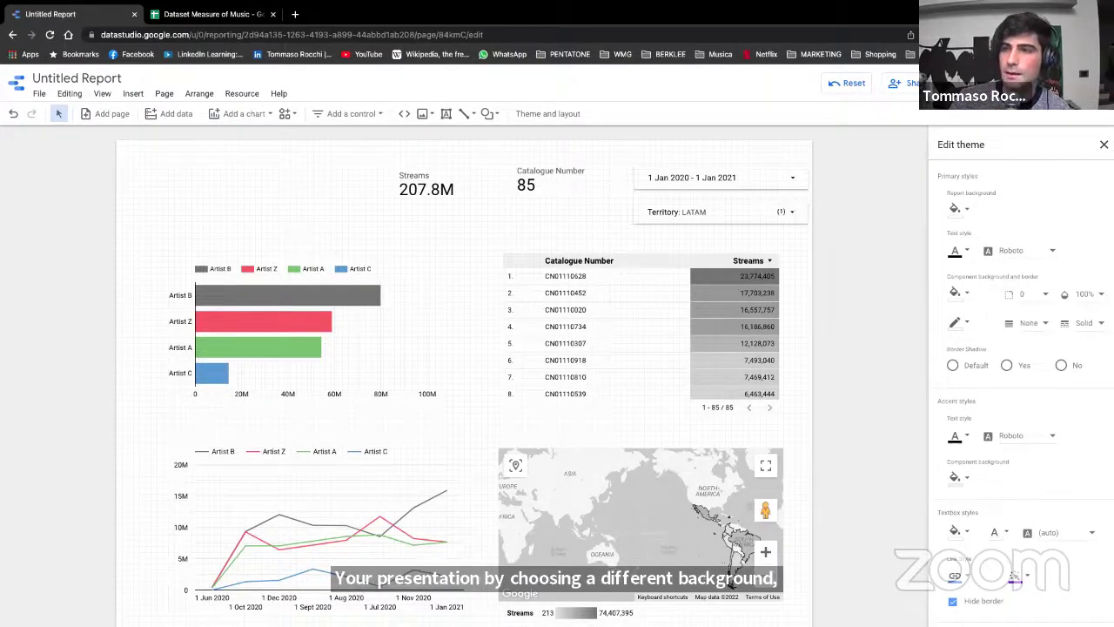
pyautogui.press('Escape')
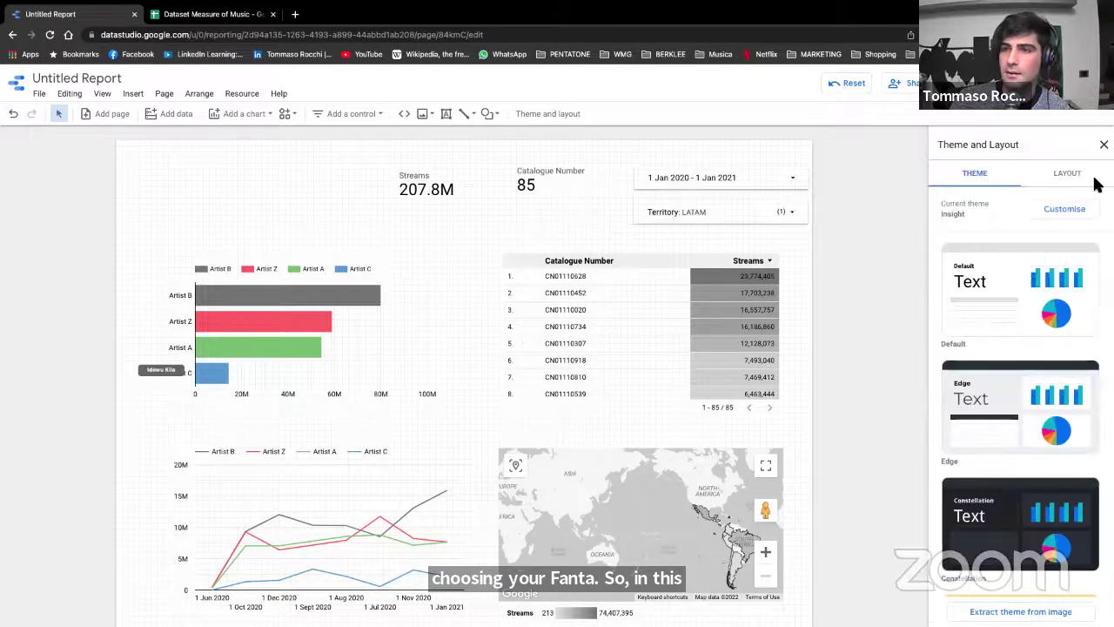
pyautogui.scroll(-3, 1101, 361)
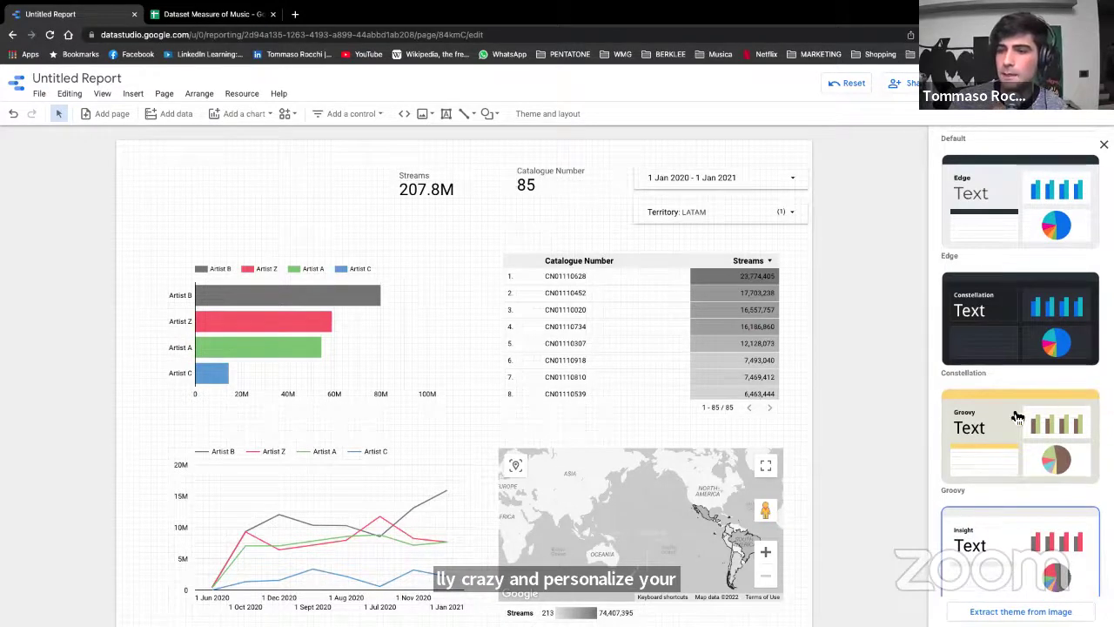
pyautogui.click(951, 398)
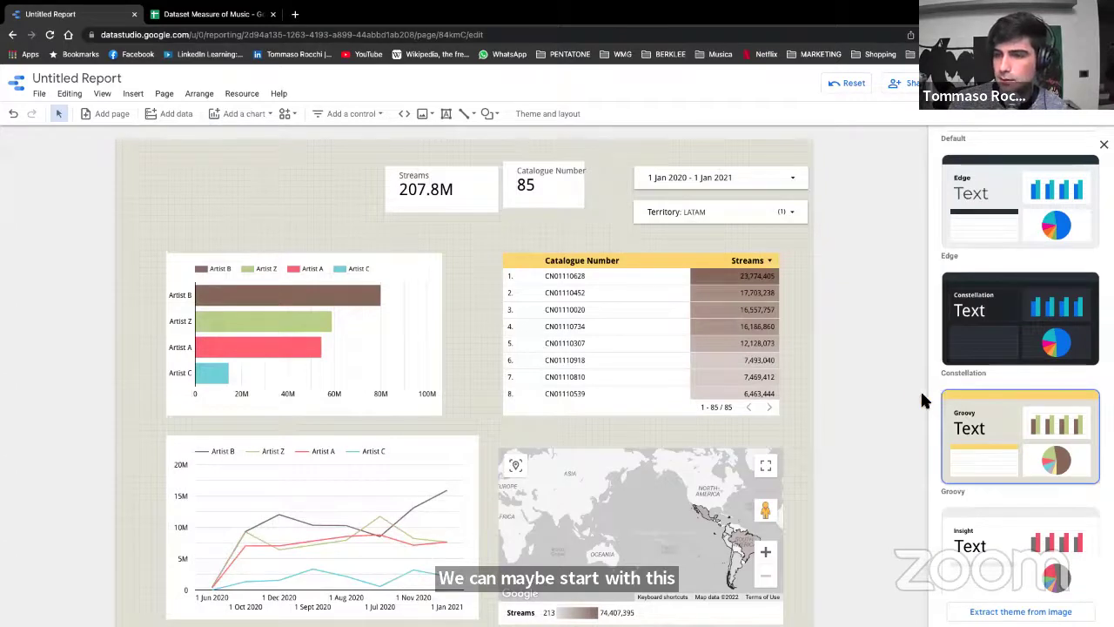
pyautogui.scroll(3, 1001, 390)
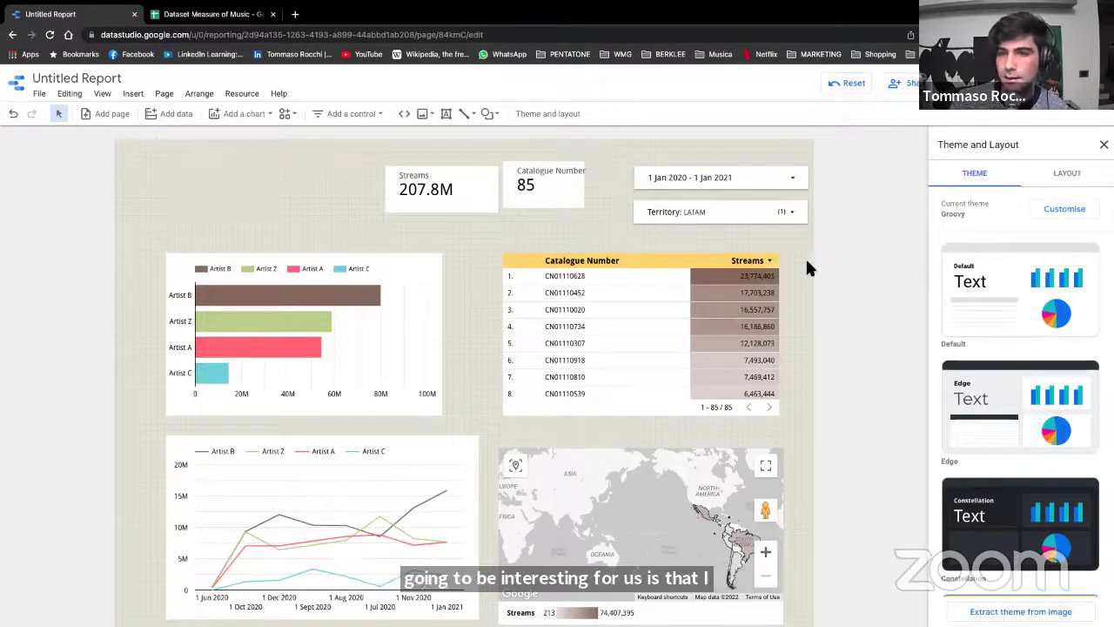
# Step: Customise the theme's report background colour to white and close the theme panel
pyautogui.click(1056, 213)
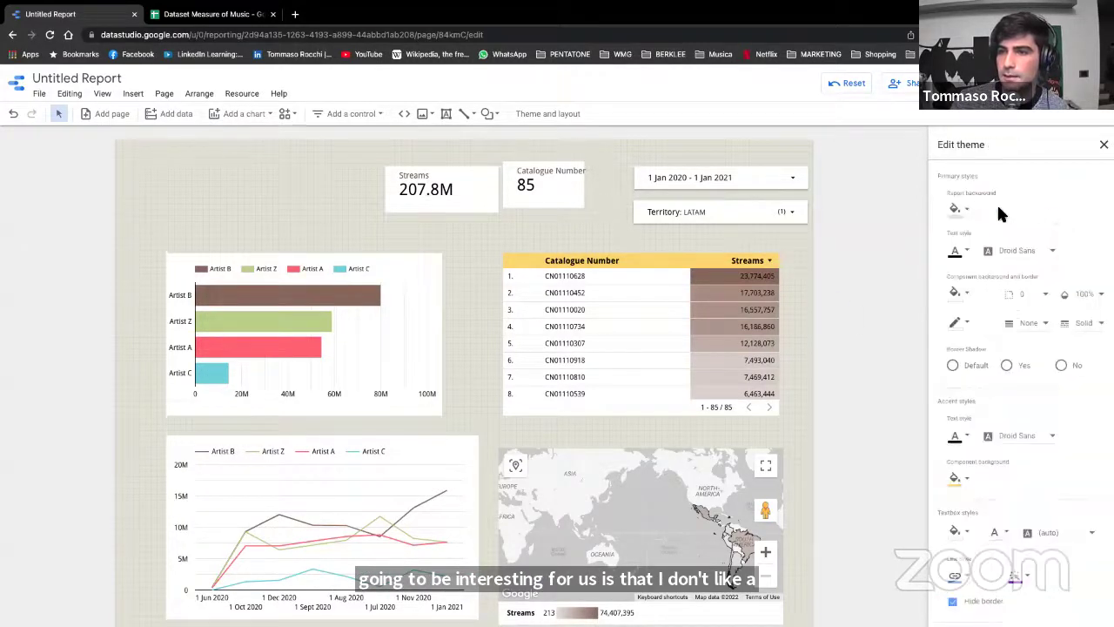
pyautogui.click(967, 208)
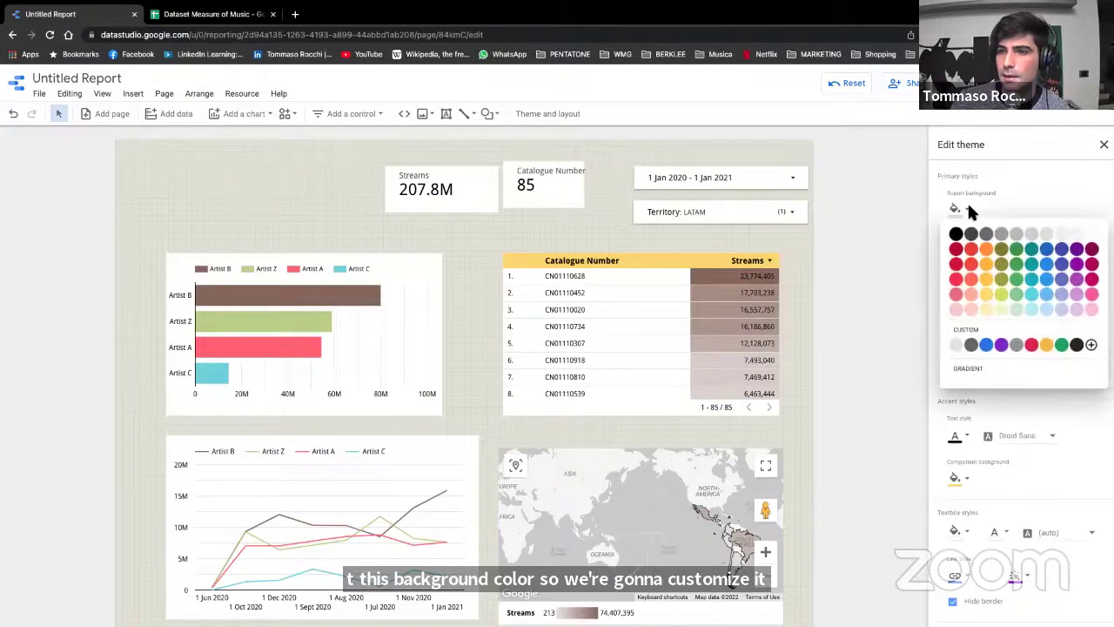
pyautogui.click(1061, 234)
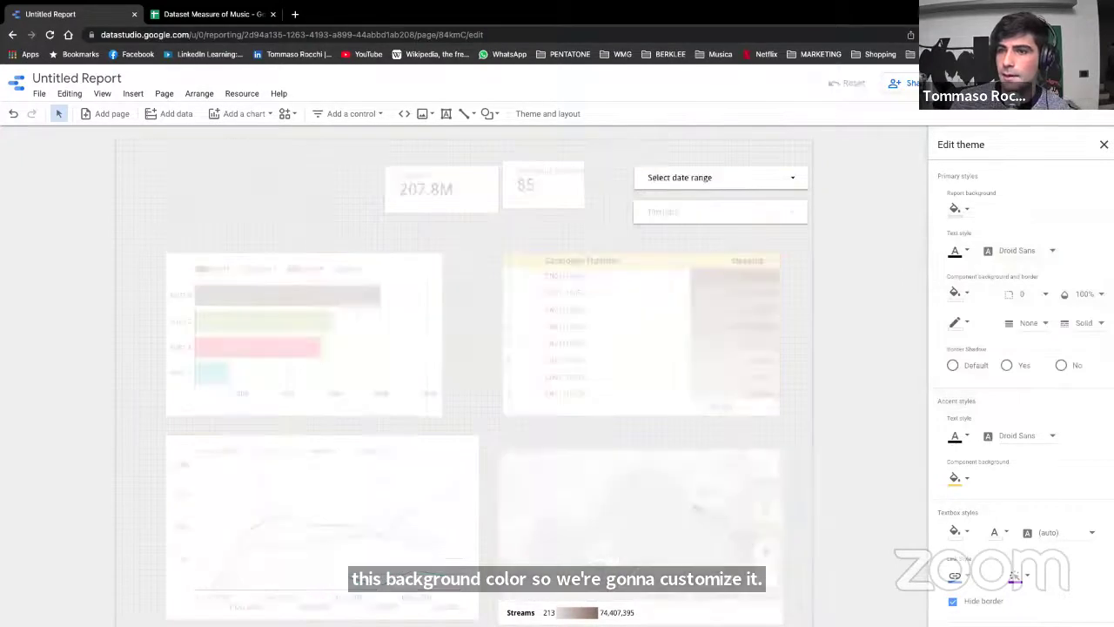
pyautogui.click(925, 206)
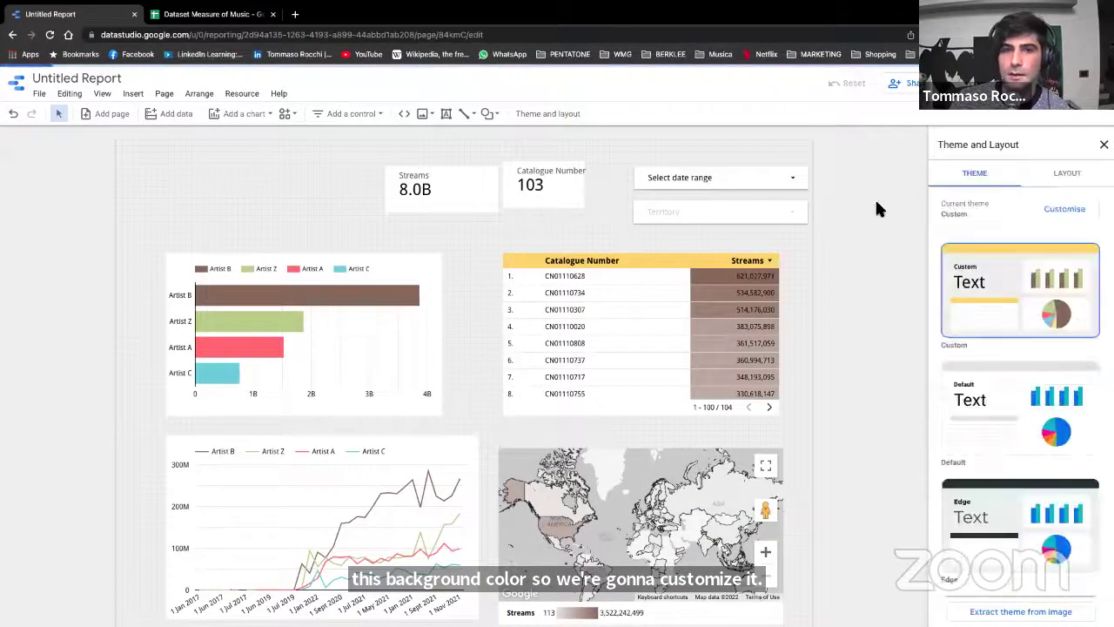
pyautogui.click(191, 165)
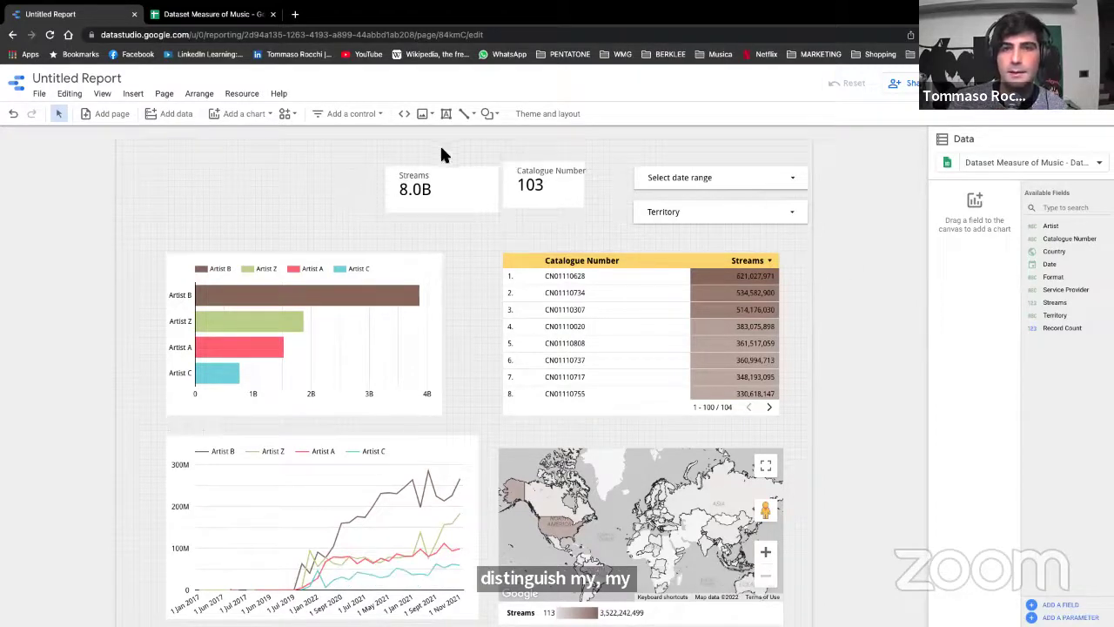
# Step: Draw a rectangle across the report's top and fill it dark grey
pyautogui.click(492, 115)
pyautogui.click(496, 138)
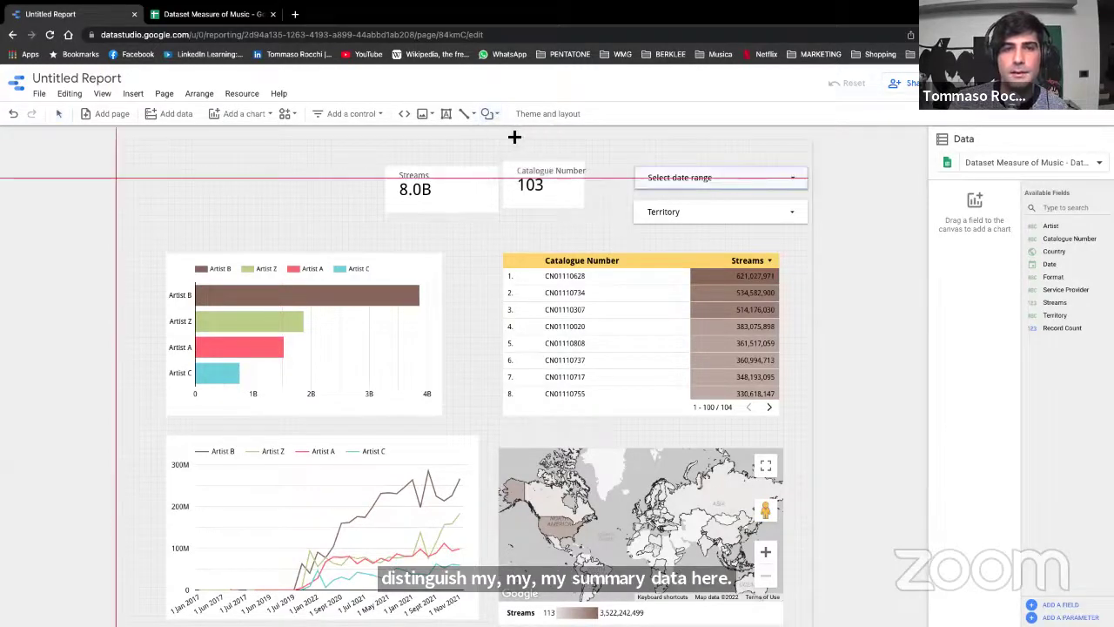
pyautogui.moveTo(120, 139)
pyautogui.mouseDown()
pyautogui.moveTo(372, 172)
pyautogui.moveTo(740, 241)
pyautogui.moveTo(814, 239)
pyautogui.mouseUp()
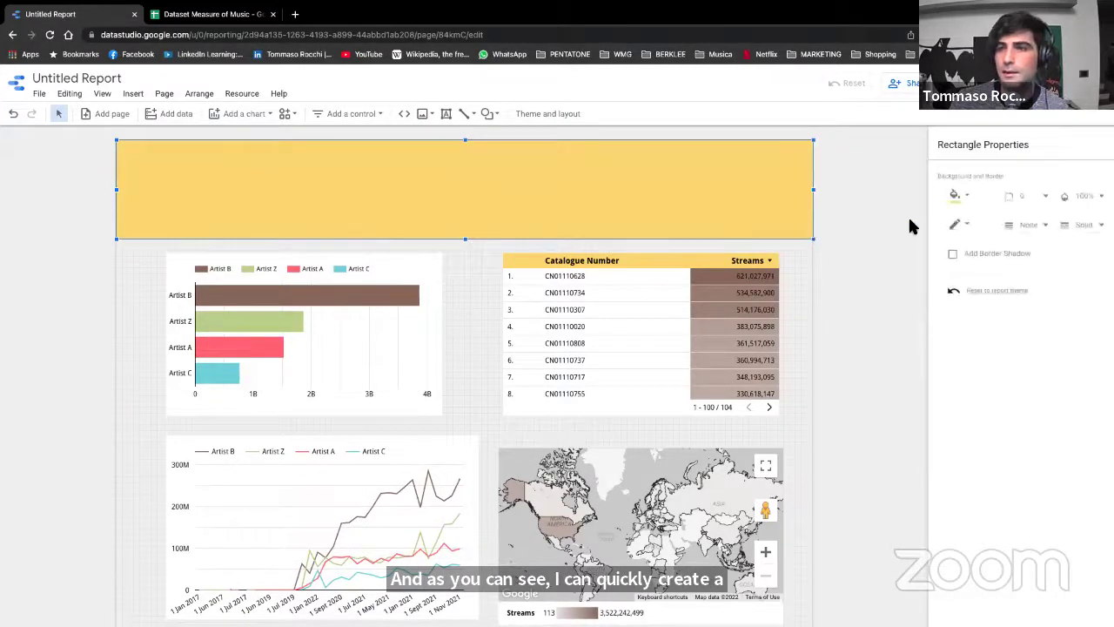
pyautogui.click(969, 198)
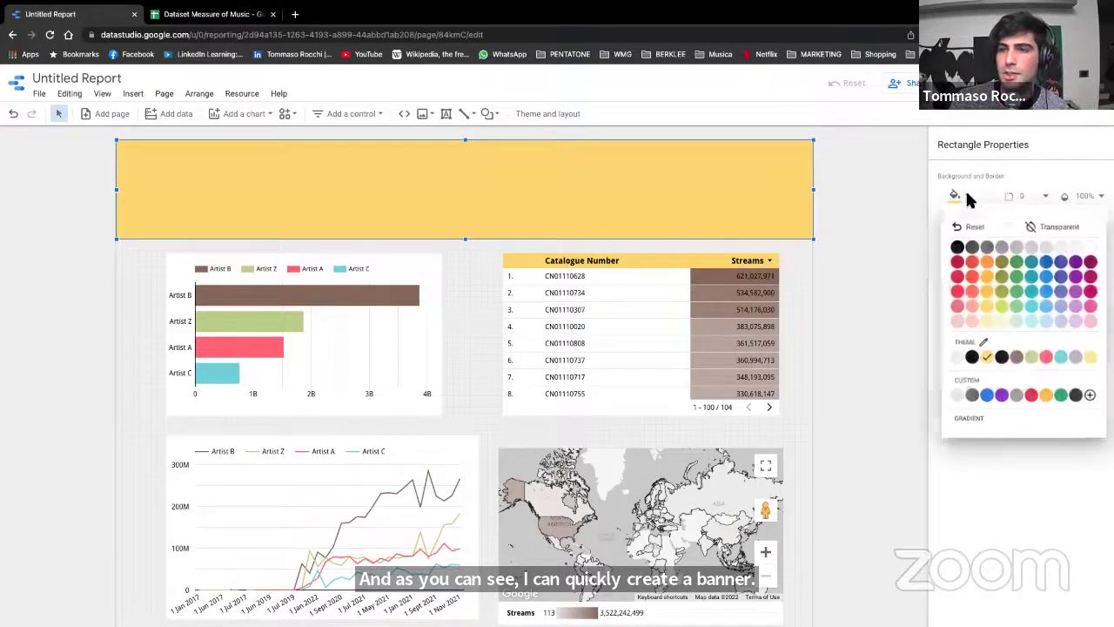
pyautogui.click(976, 244)
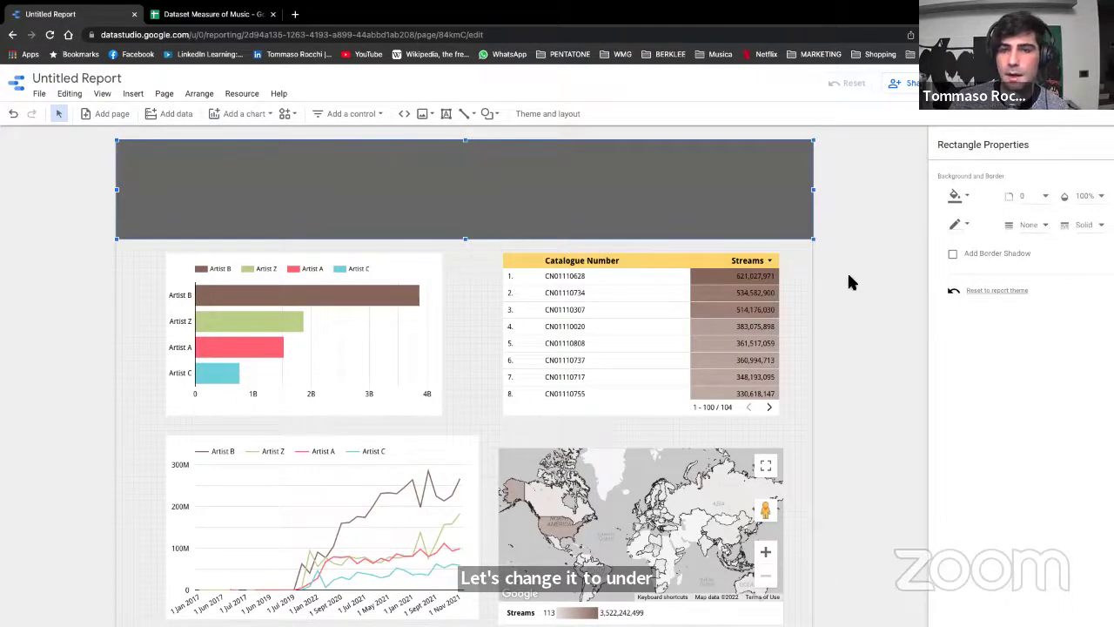
# Step: Send the grey banner to the back, behind the scorecards and filter controls
pyautogui.rightClick(183, 204)
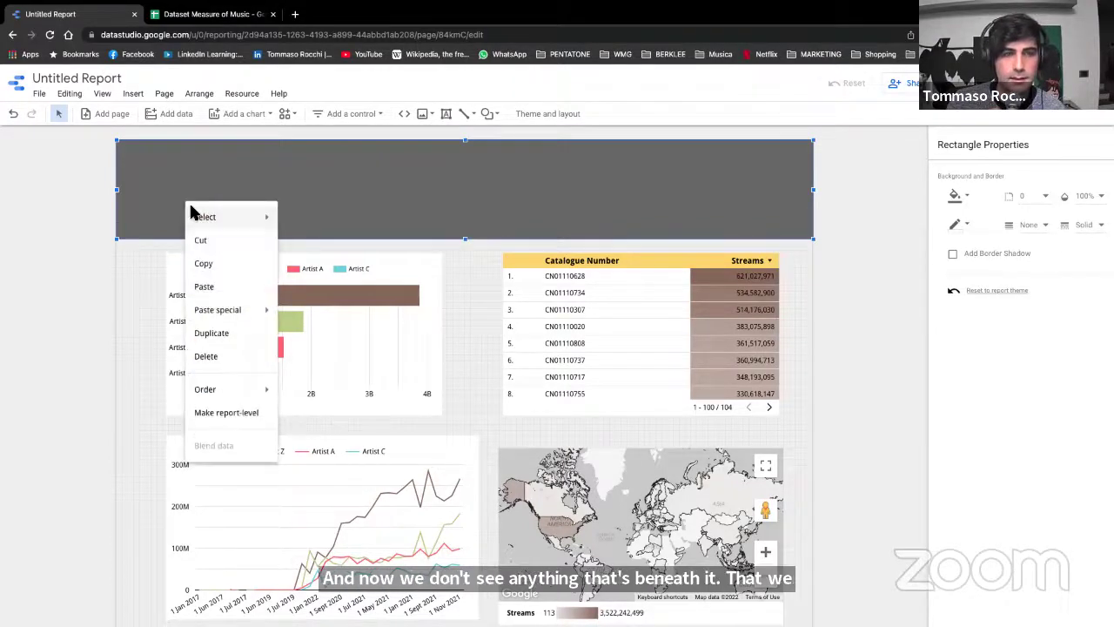
pyautogui.moveTo(255, 389)
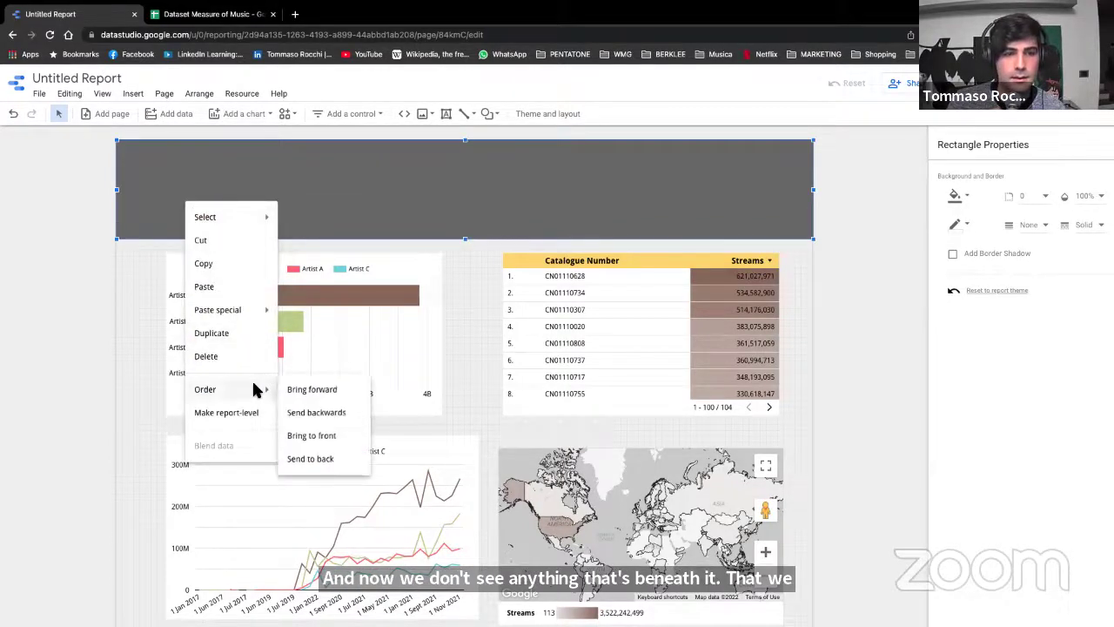
pyautogui.click(339, 459)
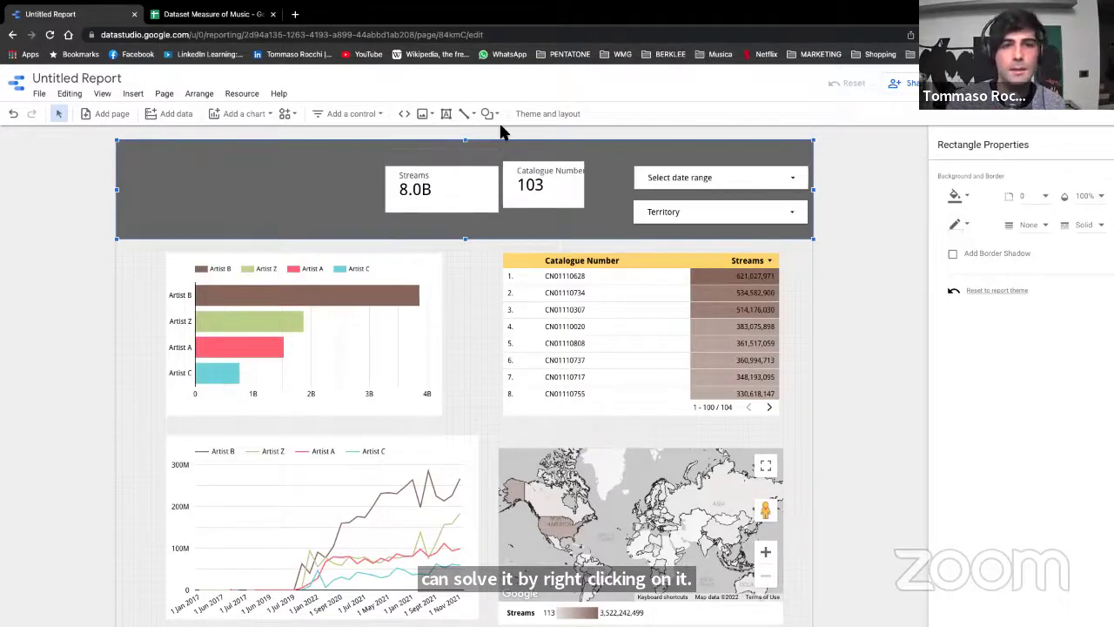
# Step: Upload logo-yellow-sm.png from the Data Viz Presentation folder as an image
pyautogui.click(426, 117)
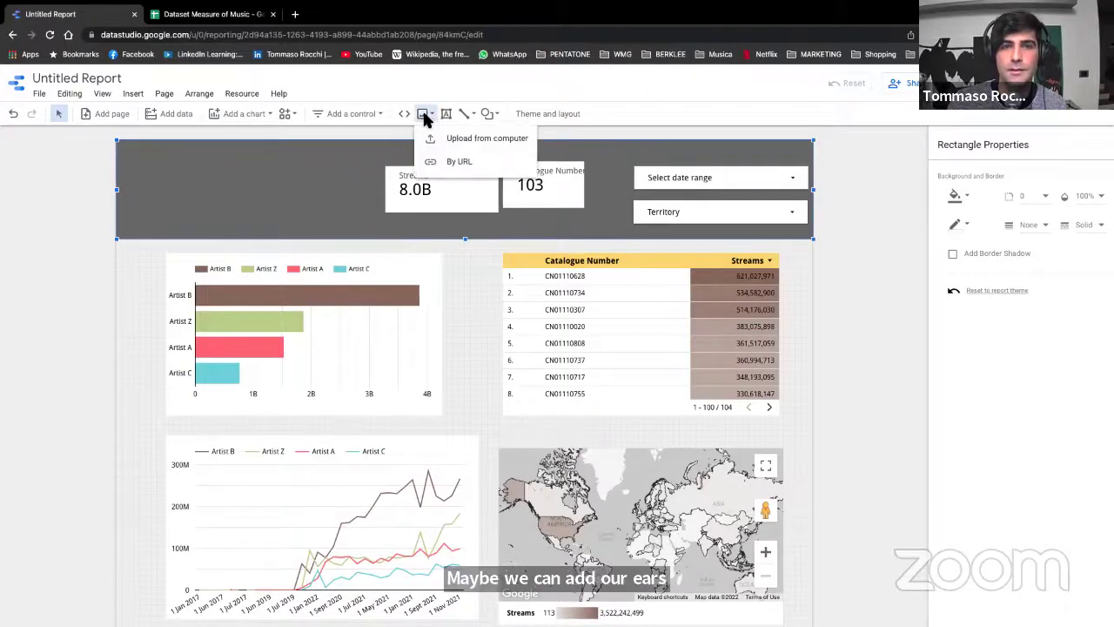
pyautogui.click(477, 139)
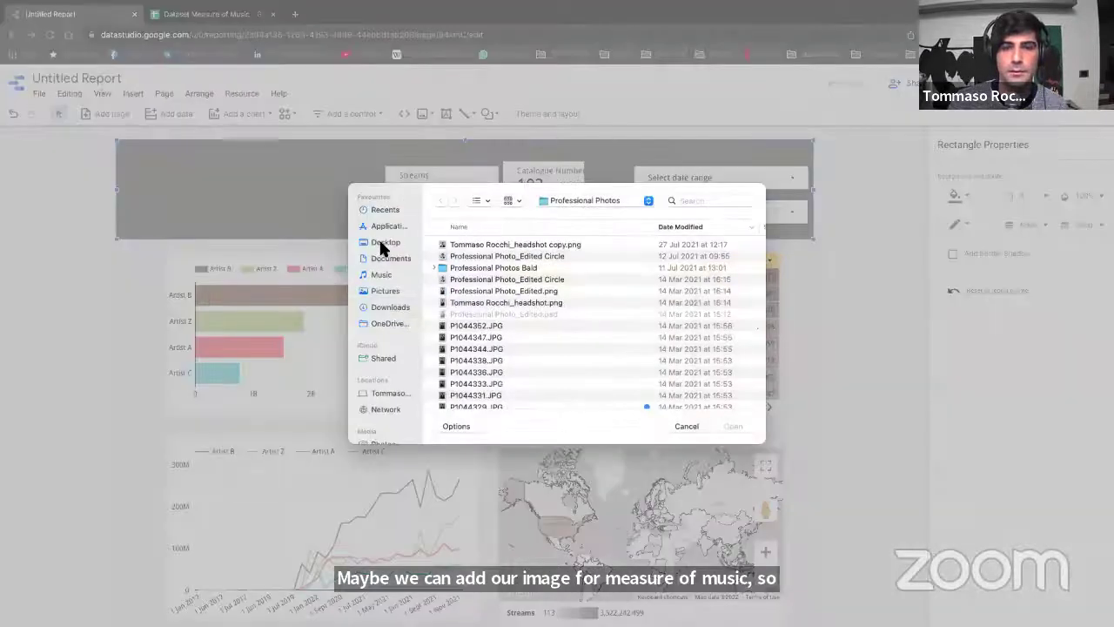
pyautogui.click(382, 243)
pyautogui.click(393, 259)
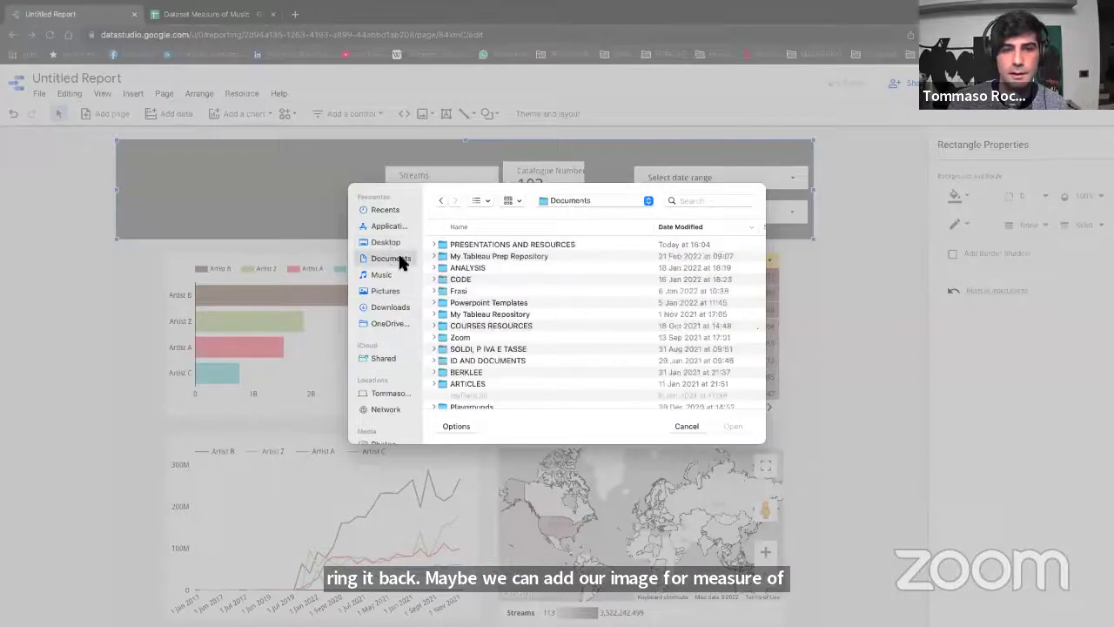
pyautogui.doubleClick(499, 245)
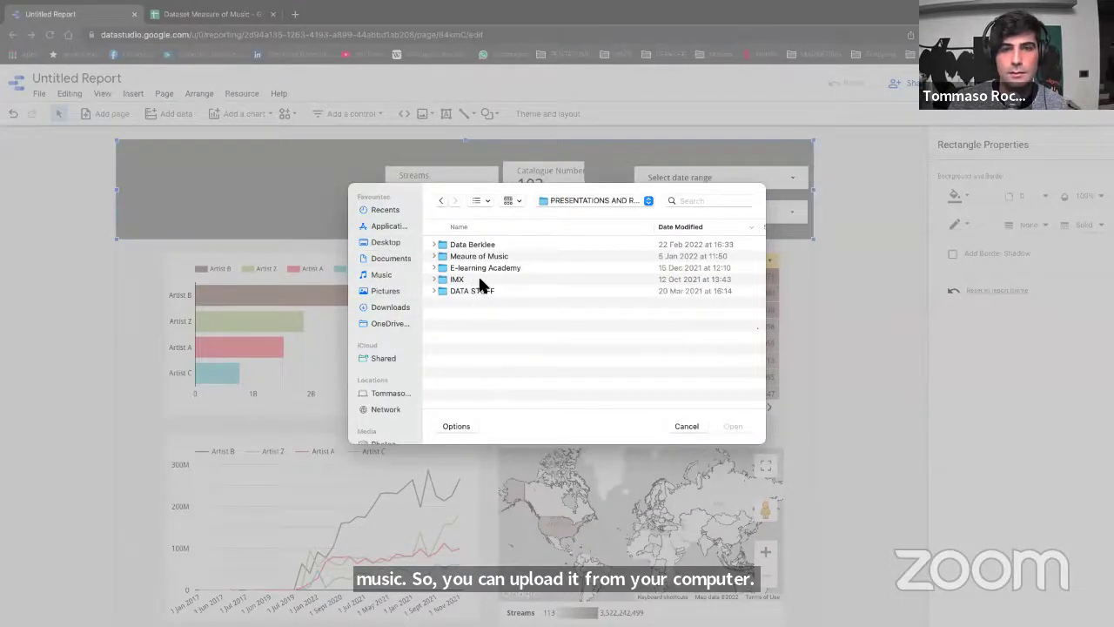
pyautogui.doubleClick(469, 256)
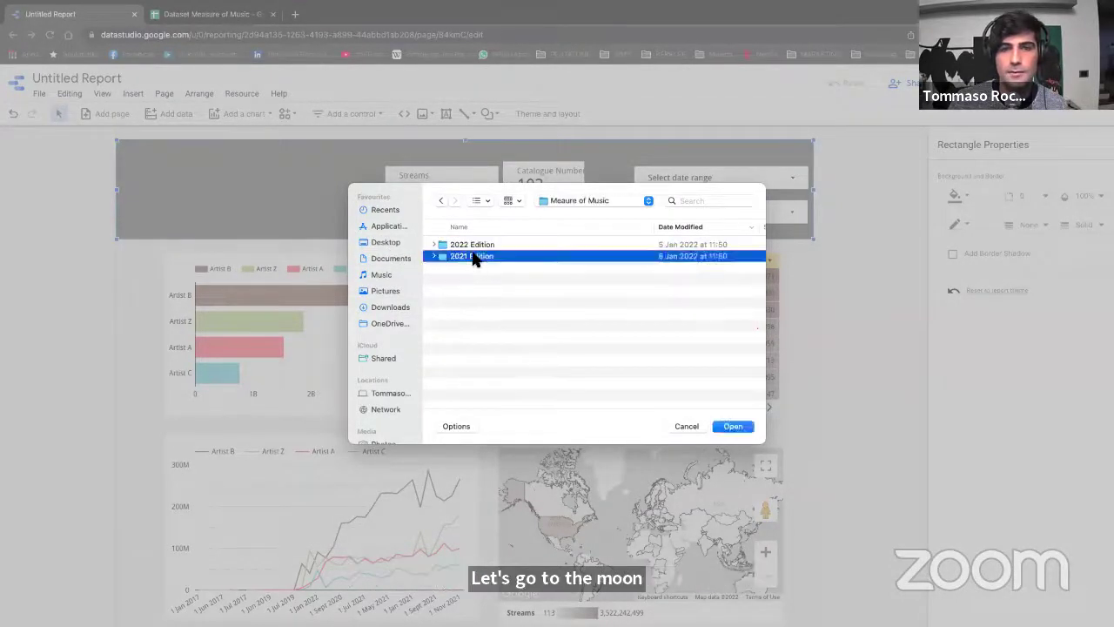
pyautogui.doubleClick(466, 244)
pyautogui.doubleClick(471, 243)
pyautogui.click(464, 270)
pyautogui.click(732, 426)
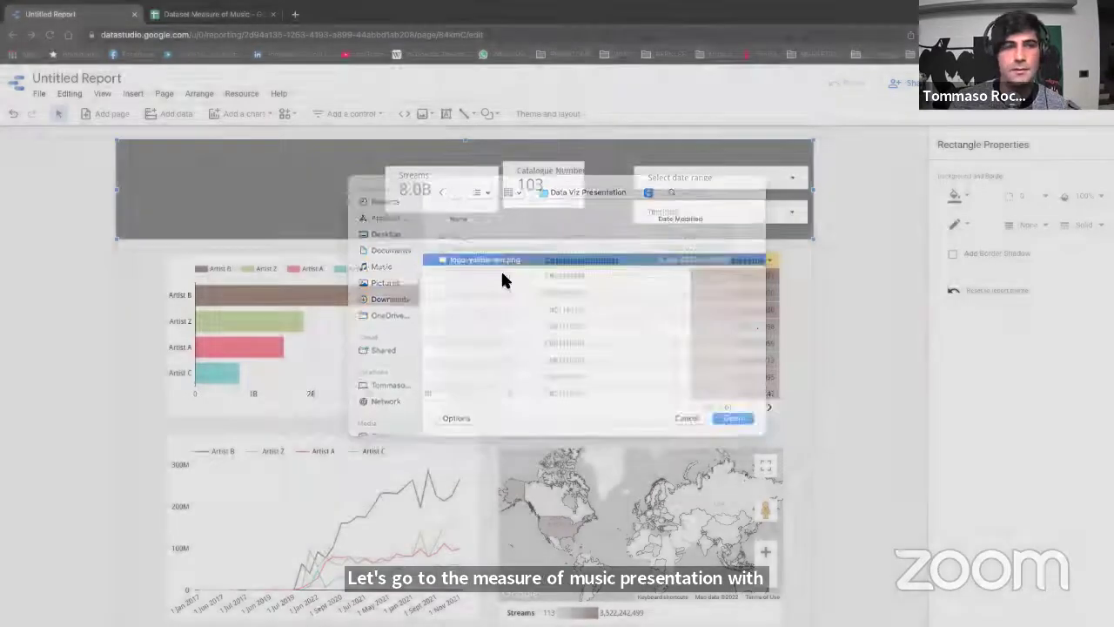
# Step: Move the logo into the banner's top-left, set its background Transparent, and shrink it
pyautogui.moveTo(452, 329); pyautogui.dragTo(248, 178)
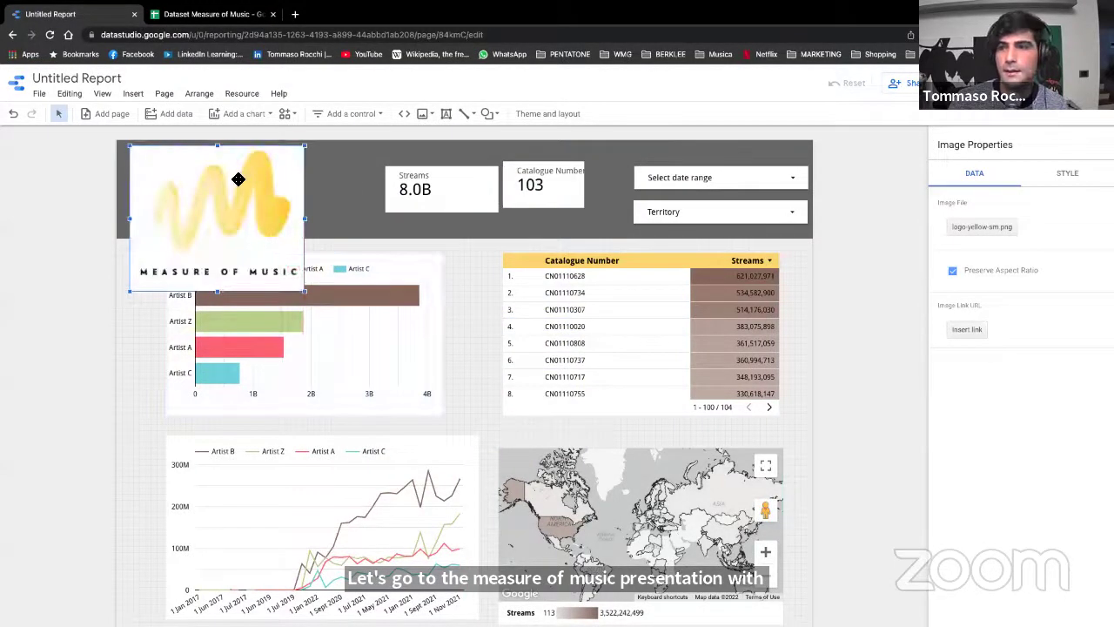
pyautogui.click(1062, 175)
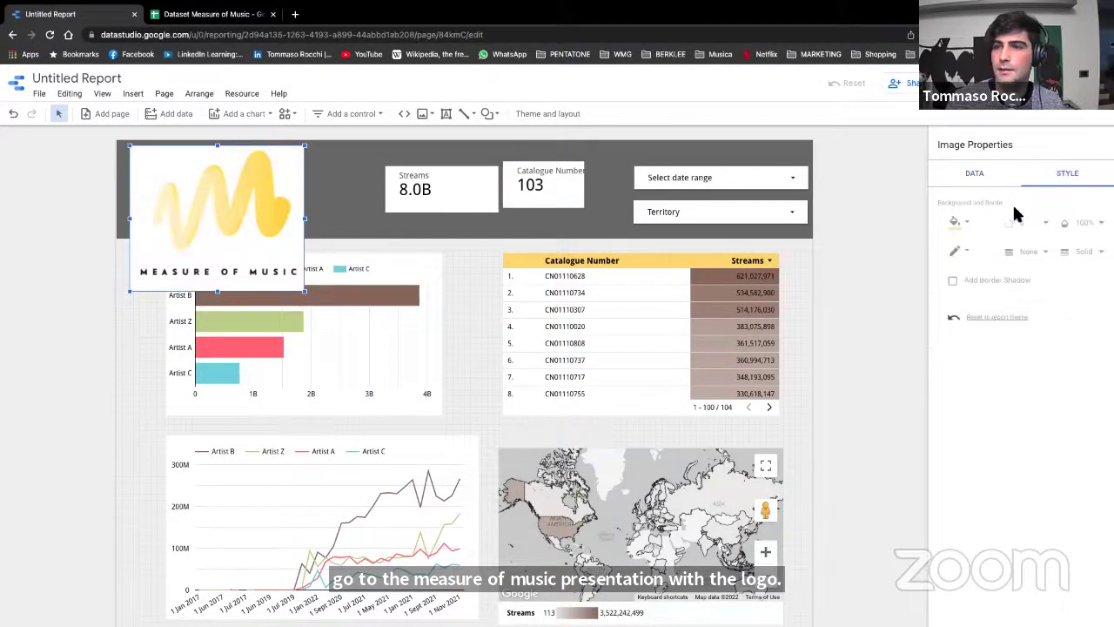
pyautogui.click(956, 222)
pyautogui.click(1041, 252)
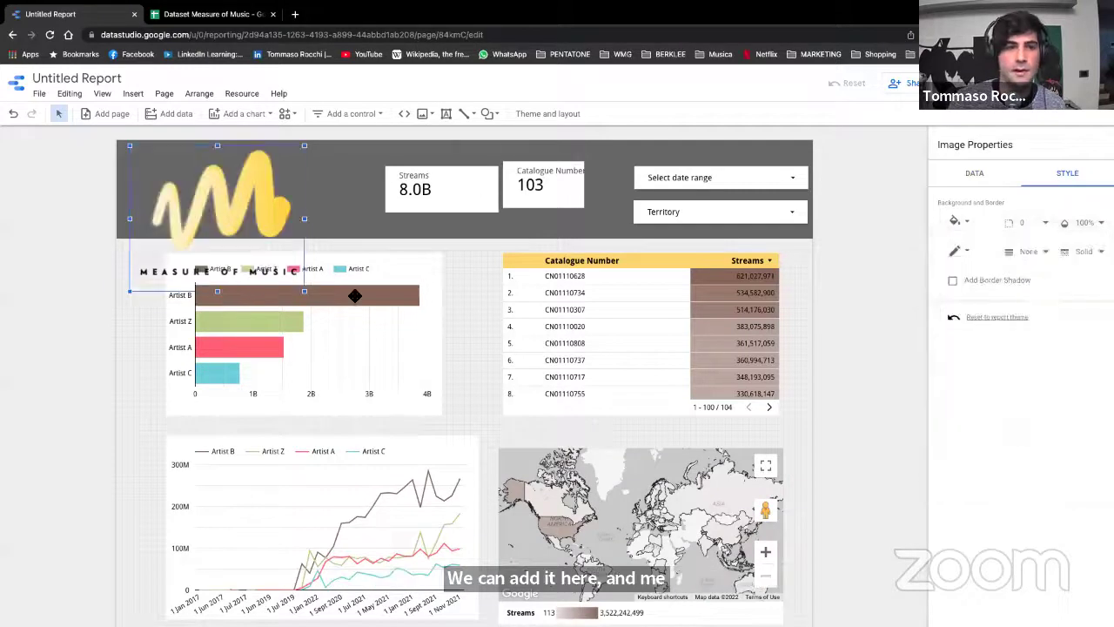
pyautogui.moveTo(308, 293); pyautogui.dragTo(253, 203)
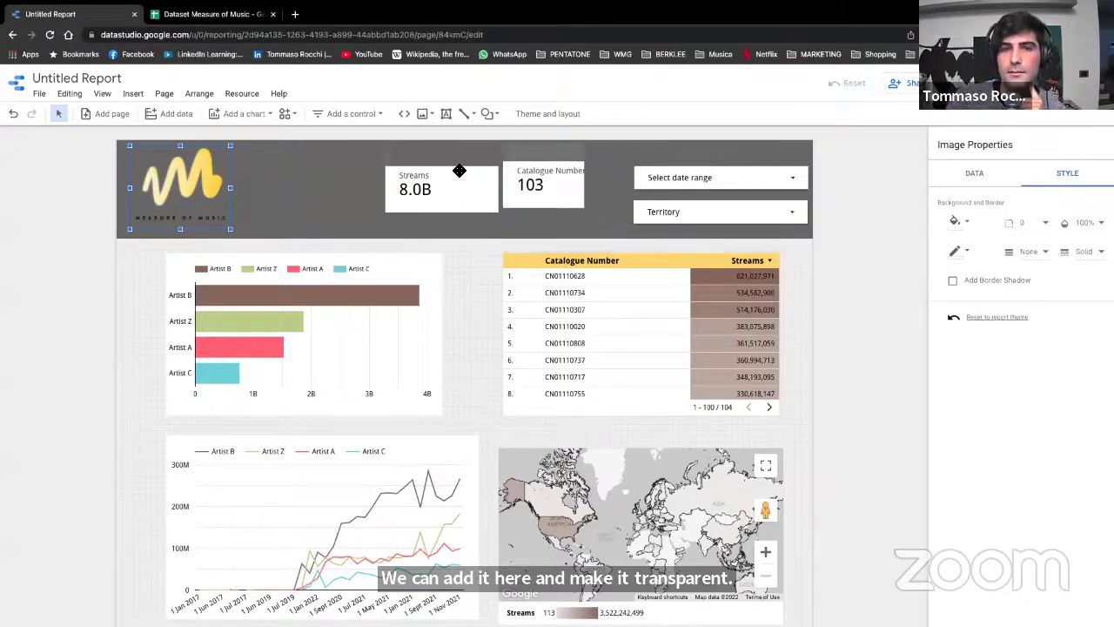
# Step: Nudge the Streams scorecard and banner, then set the artist bar chart's background Transparent
pyautogui.moveTo(445, 156); pyautogui.dragTo(424, 157)
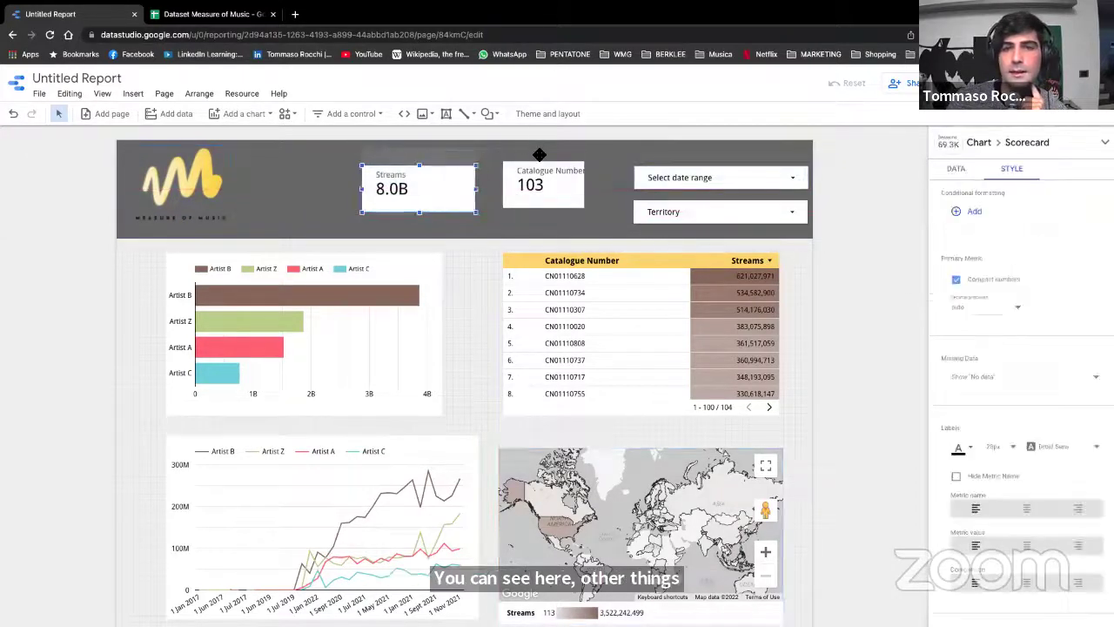
pyautogui.moveTo(536, 156); pyautogui.dragTo(532, 162)
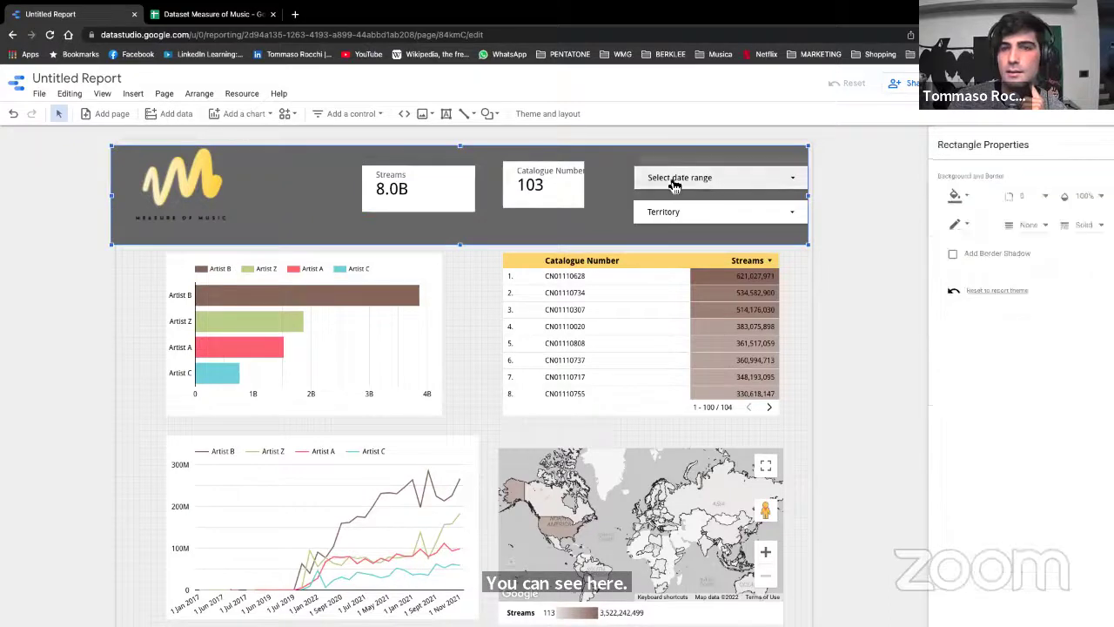
pyautogui.click(416, 273)
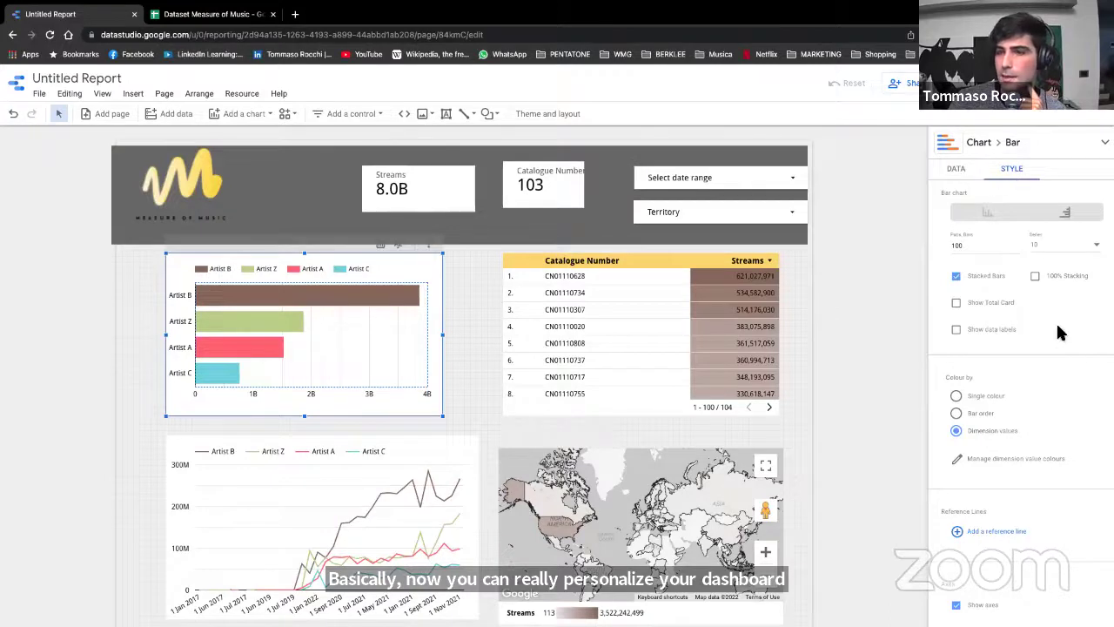
pyautogui.scroll(-3, 1058, 327)
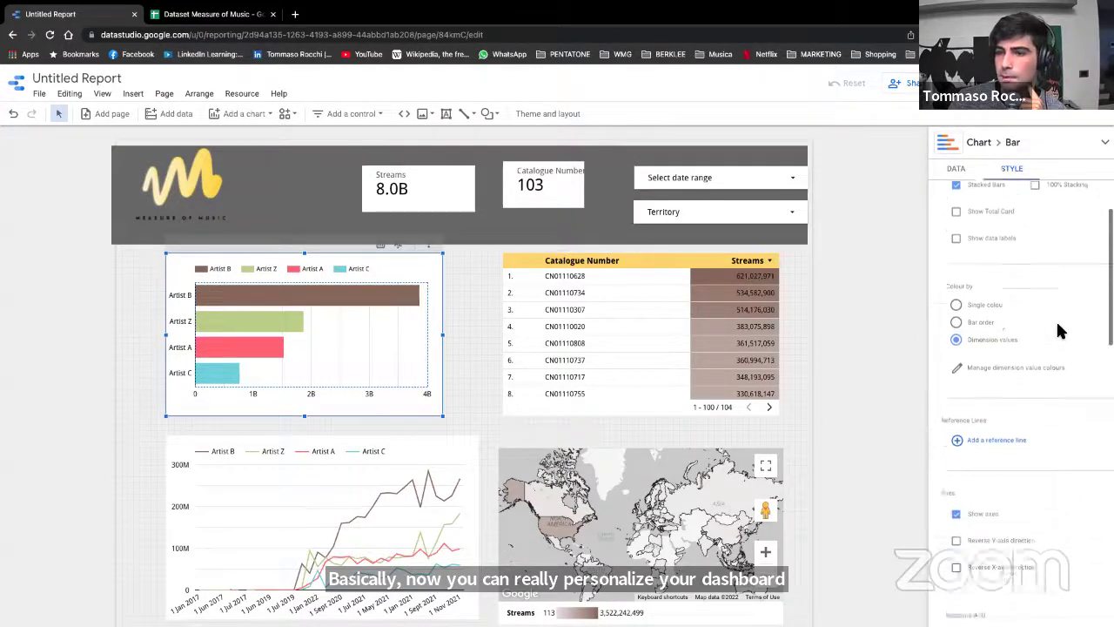
pyautogui.scroll(-5, 1058, 329)
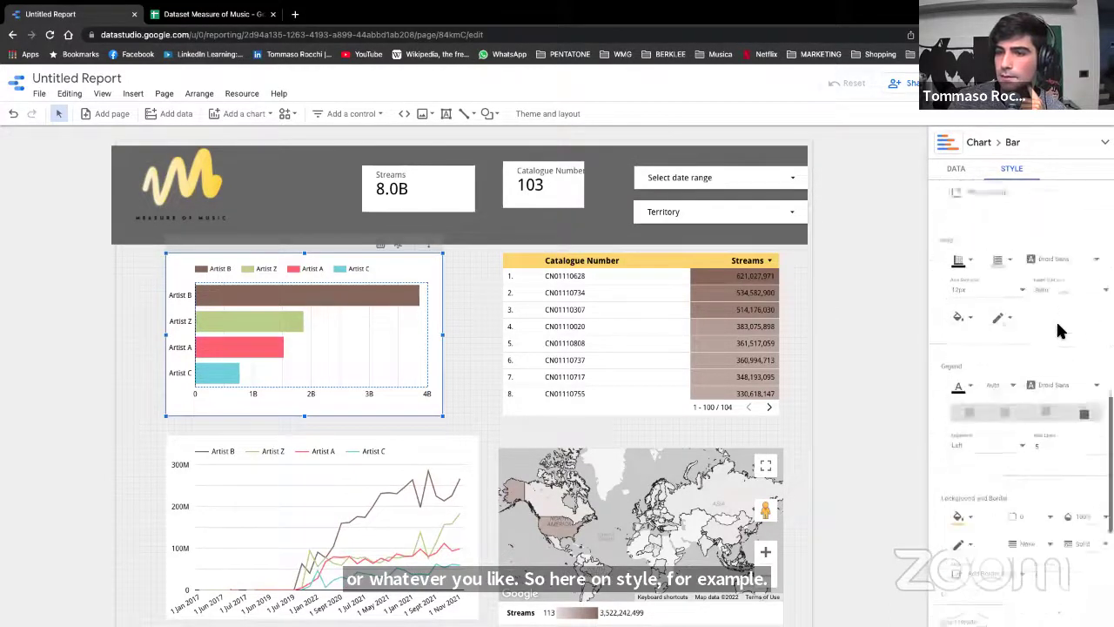
pyautogui.scroll(-3, 1063, 331)
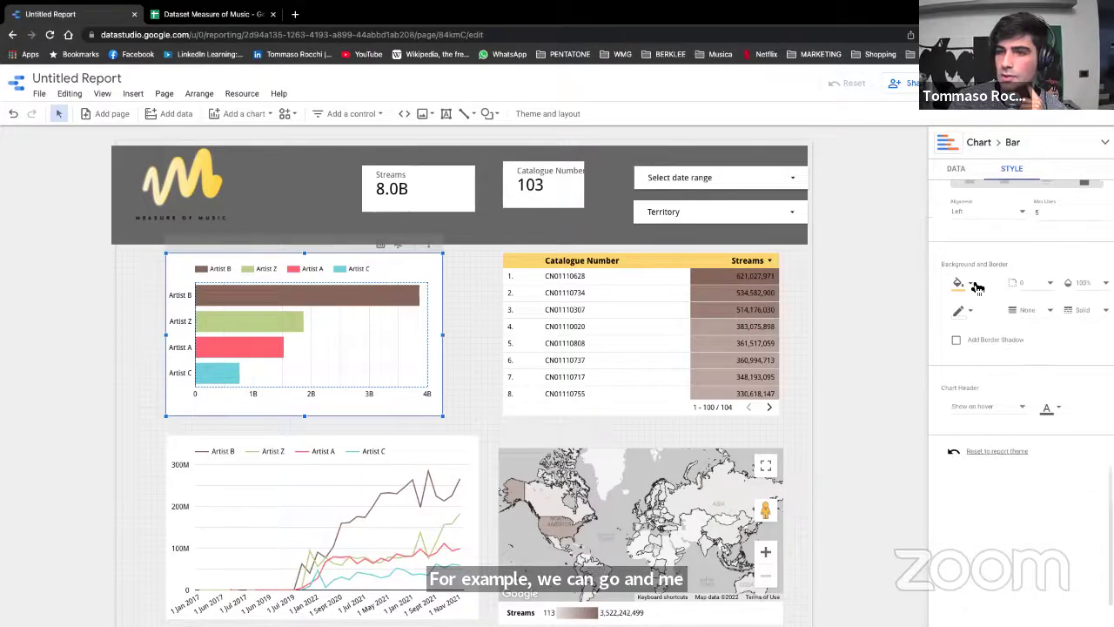
pyautogui.click(970, 283)
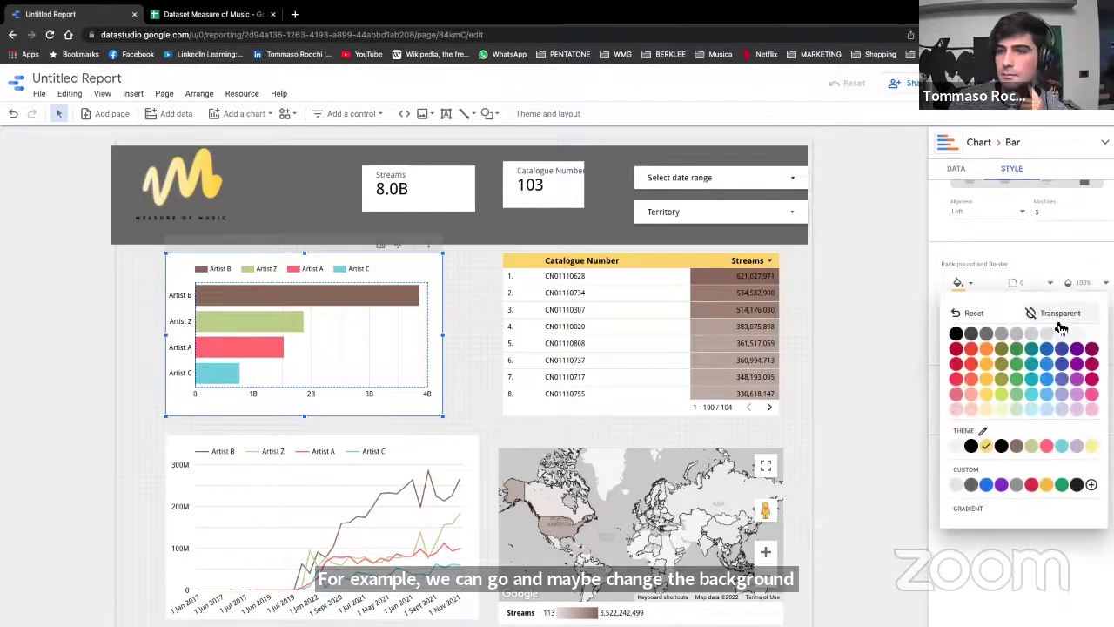
pyautogui.click(1051, 318)
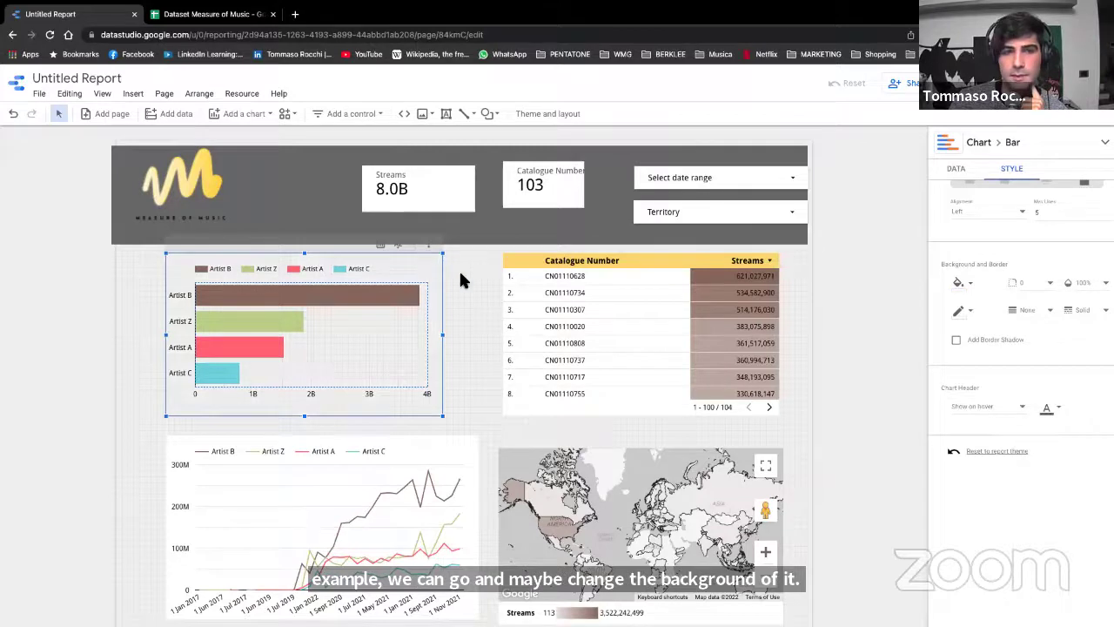
pyautogui.click(301, 507)
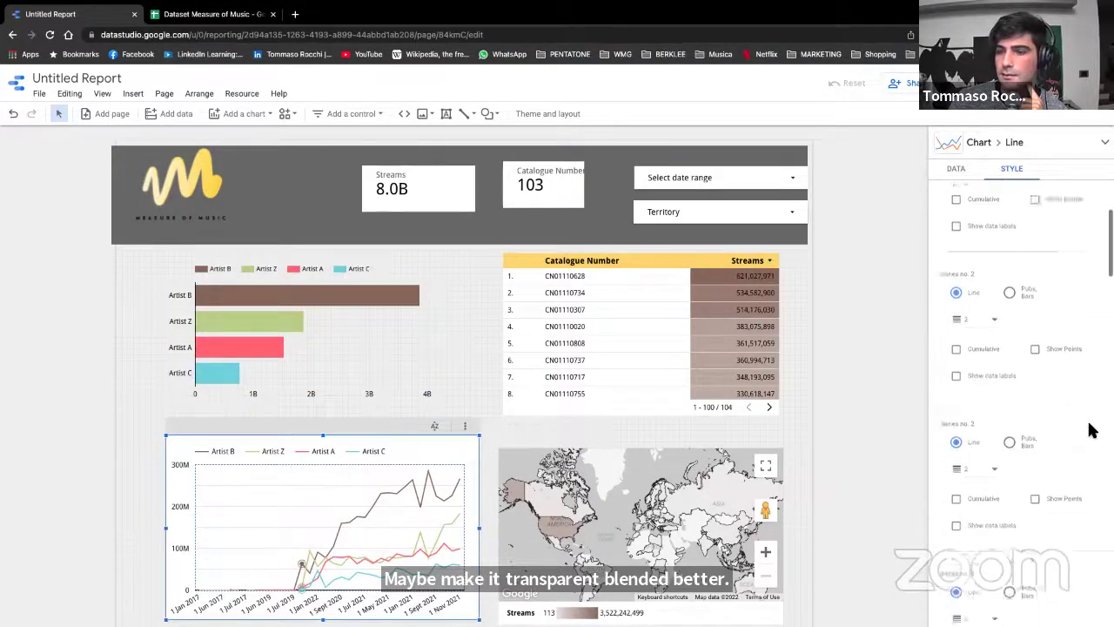
# Step: Set the per-artist line chart's background fill to Transparent under Background and Border
pyautogui.scroll(-4, 1088, 418)
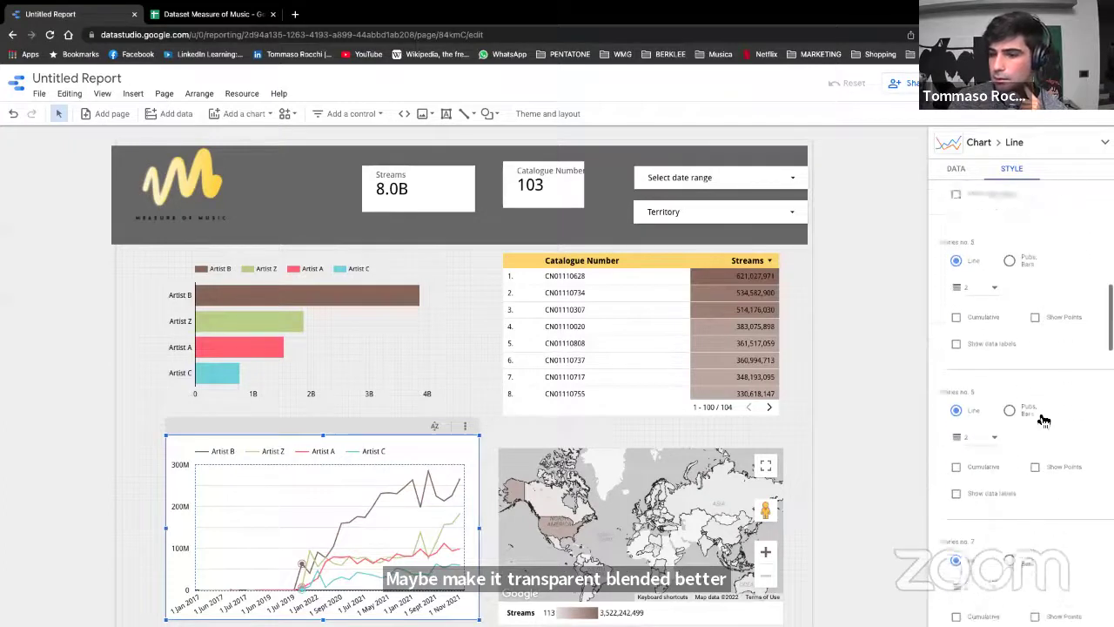
pyautogui.scroll(6, 1043, 420)
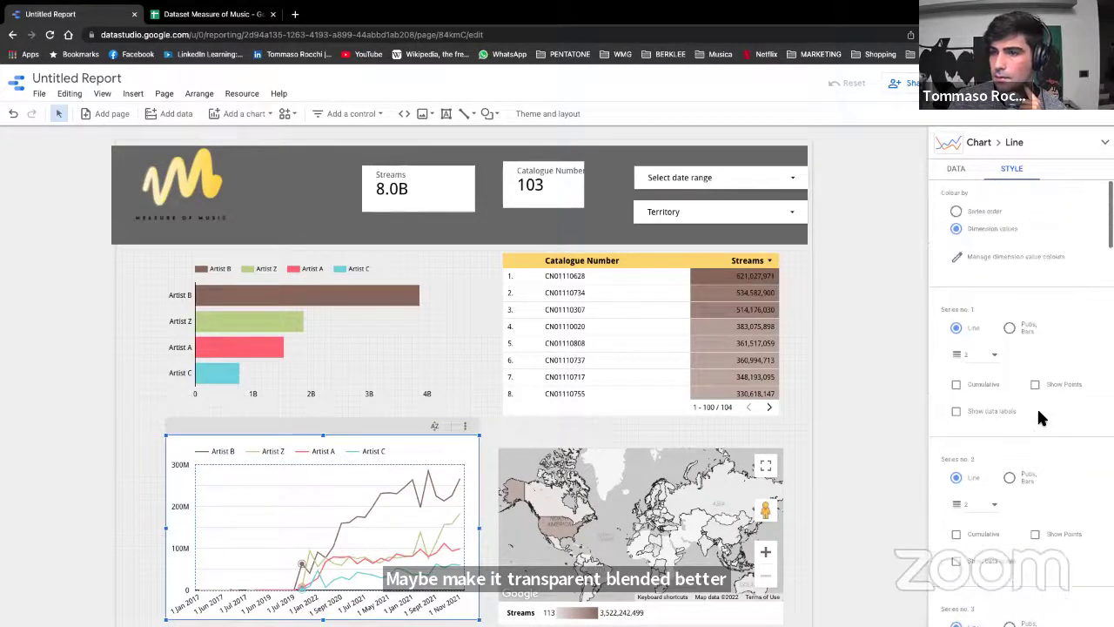
pyautogui.scroll(-10, 1040, 417)
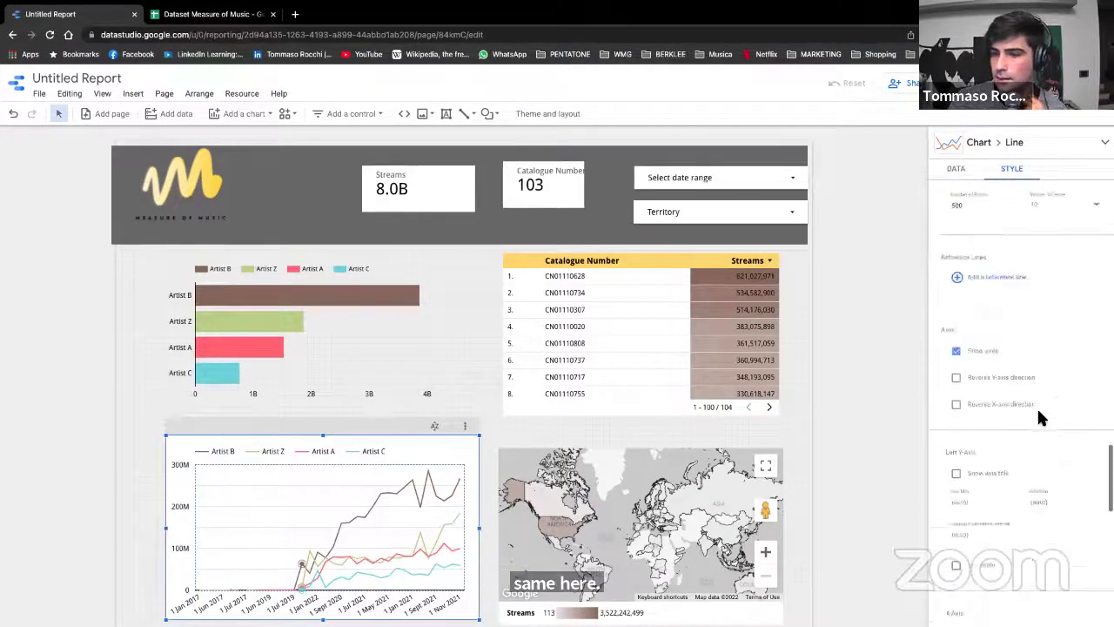
pyautogui.scroll(-10, 1037, 407)
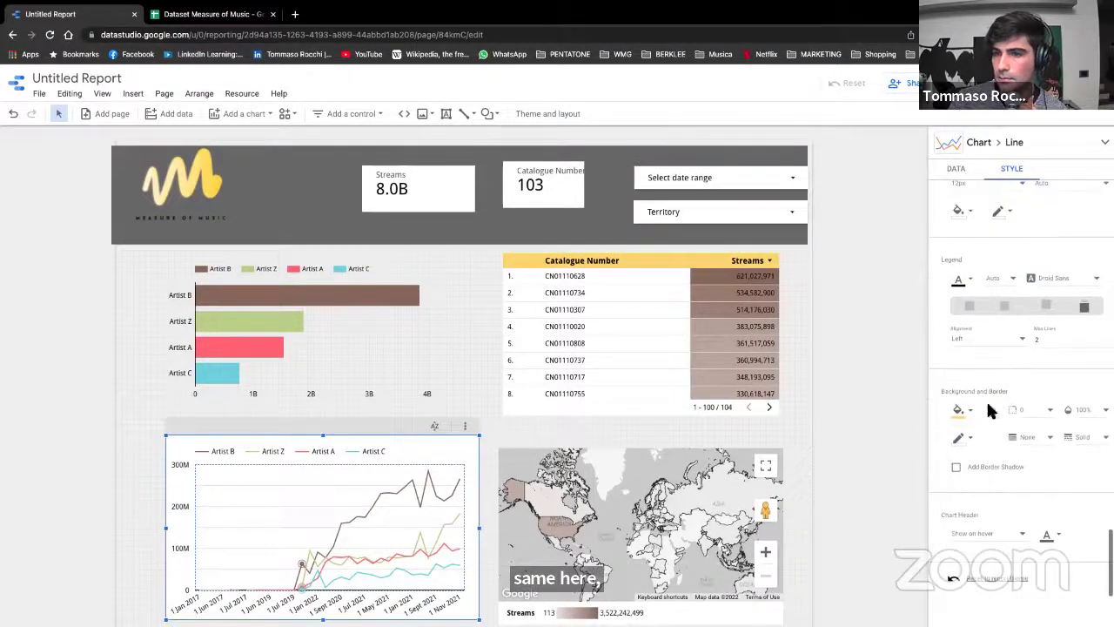
pyautogui.click(966, 407)
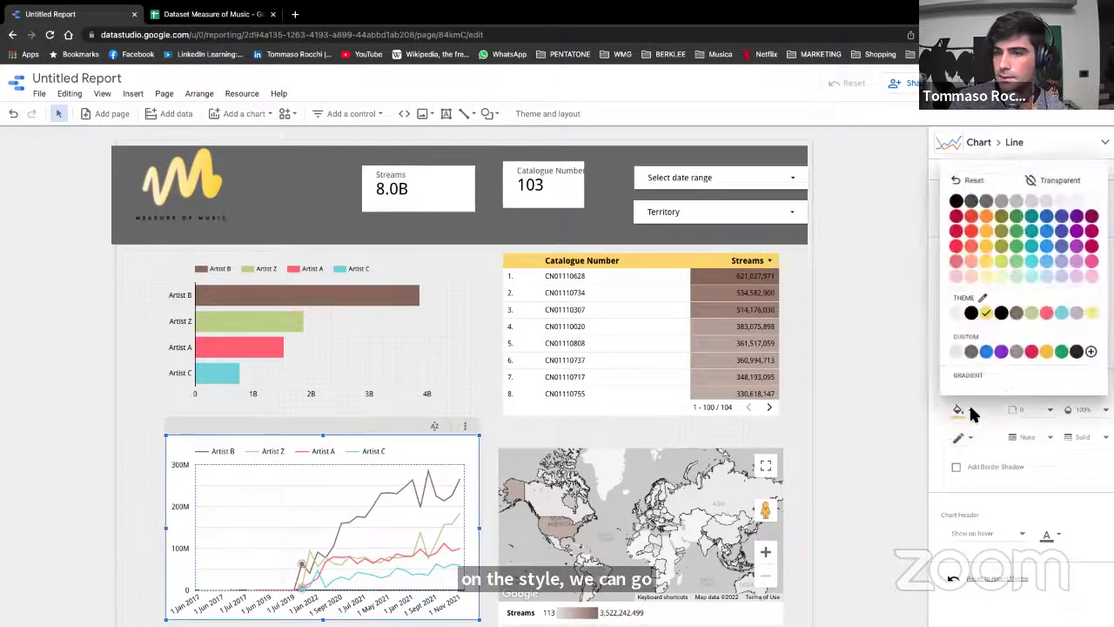
pyautogui.click(1057, 184)
pyautogui.click(819, 397)
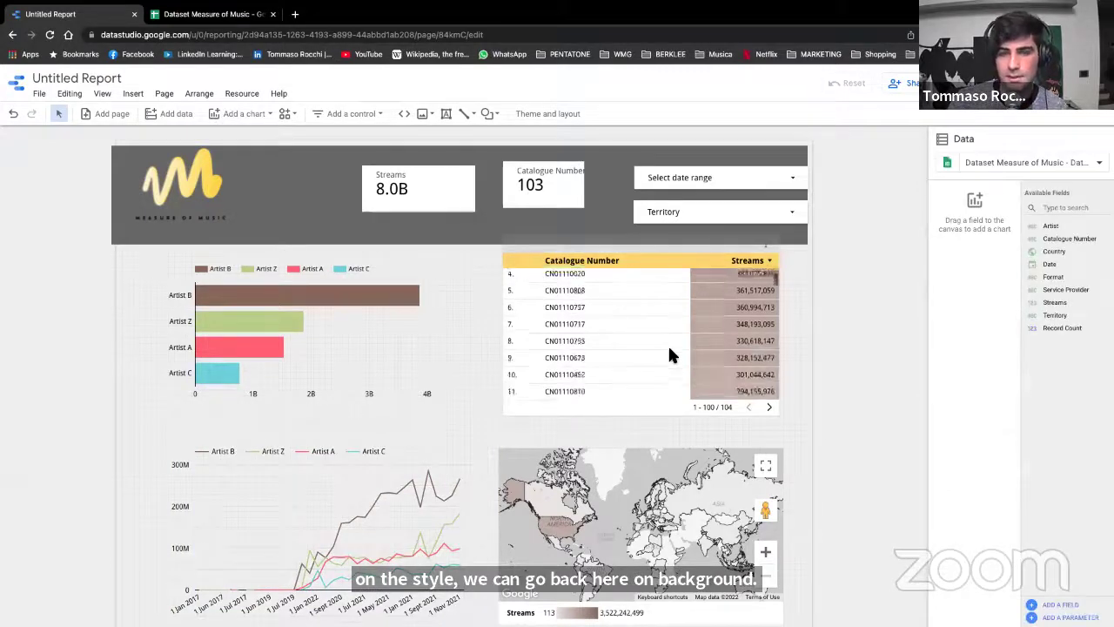
# Step: Move the dark header banner slightly up into place
pyautogui.click(734, 154)
pyautogui.moveTo(632, 154); pyautogui.dragTo(629, 150)
pyautogui.click(857, 204)
# Step: Nudge the date range and Territory filters up slightly so they align inside the banner
pyautogui.moveTo(717, 165); pyautogui.dragTo(718, 160)
pyautogui.moveTo(731, 198); pyautogui.dragTo(728, 196)
pyautogui.click(696, 270)
pyautogui.click(822, 340)
pyautogui.scroll(-1, 822, 340)
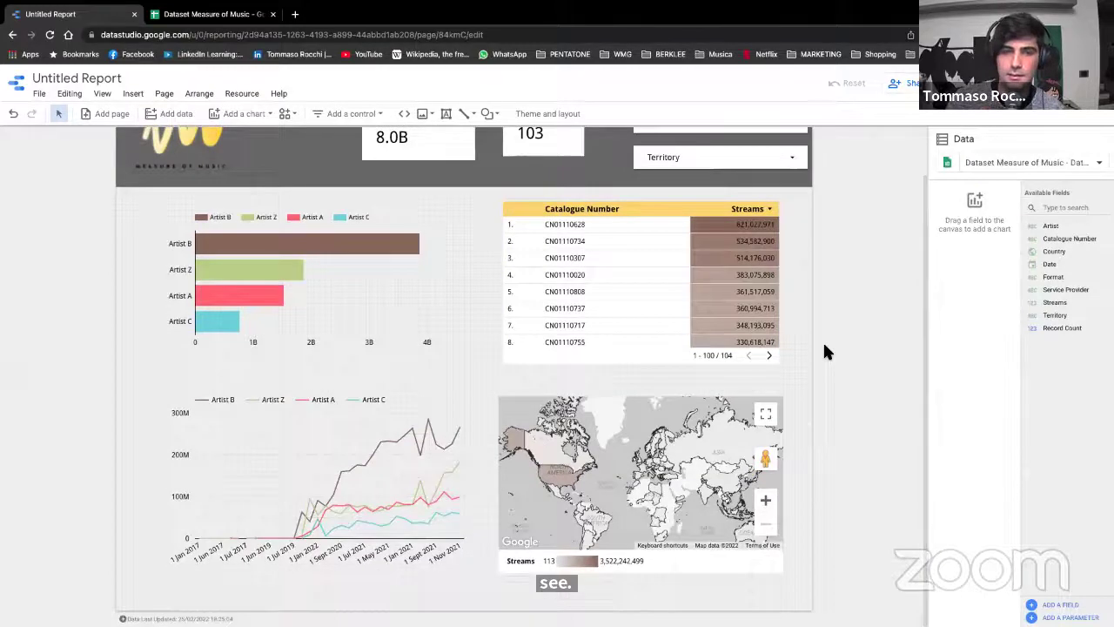
pyautogui.scroll(1, 825, 350)
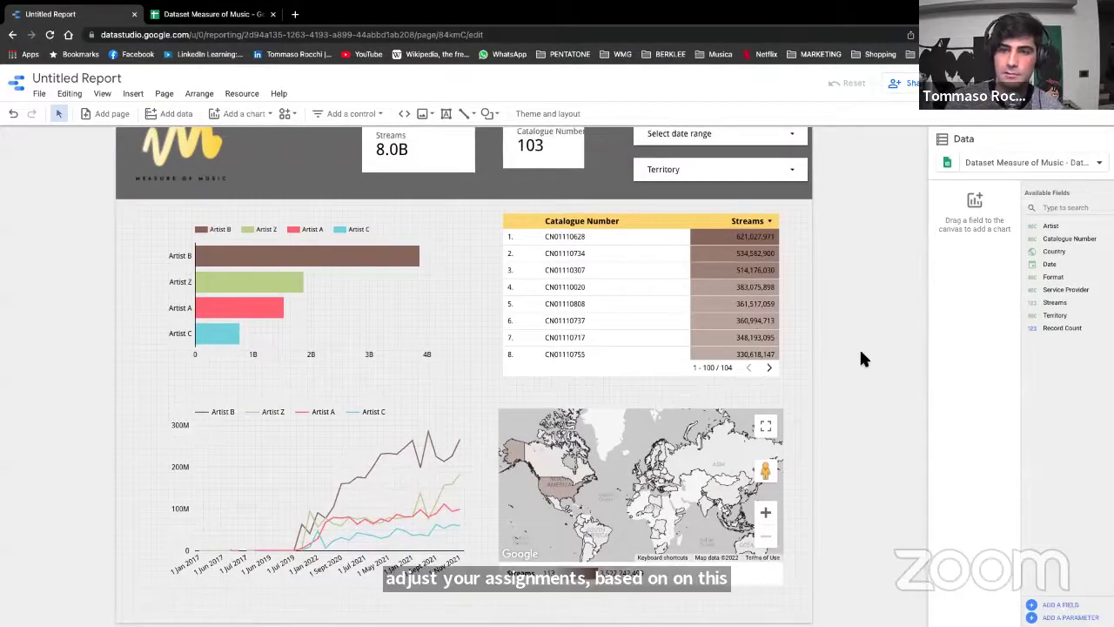
# Step: Keep the canvas size at US letter (4:3) – Landscape in the Theme and layout settings
pyautogui.rightClick(801, 384)
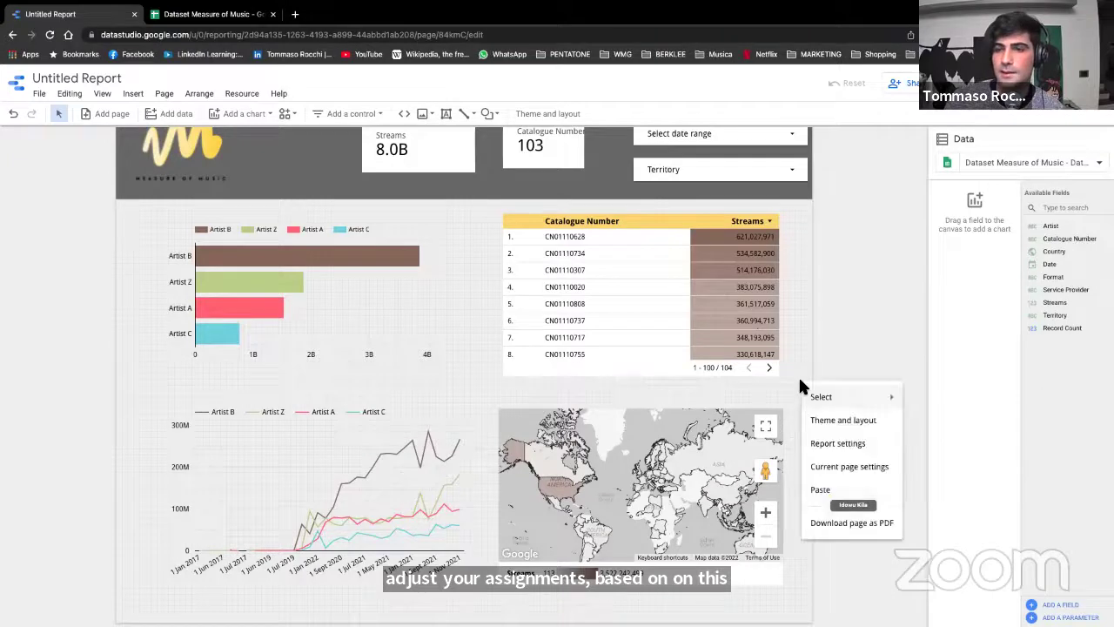
pyautogui.click(843, 419)
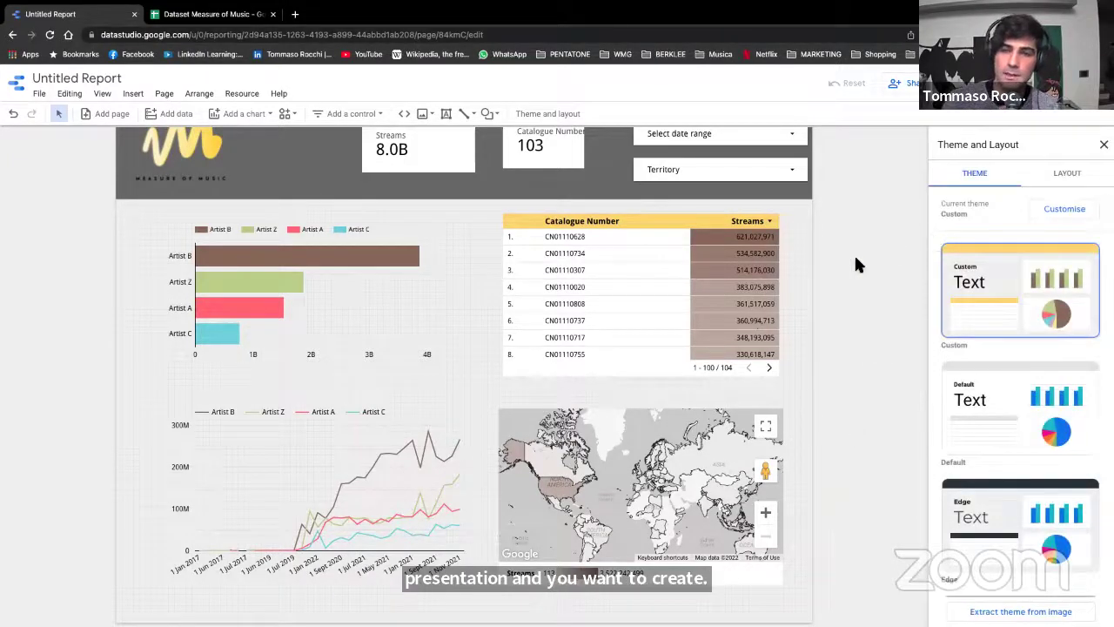
pyautogui.scroll(1, 854, 265)
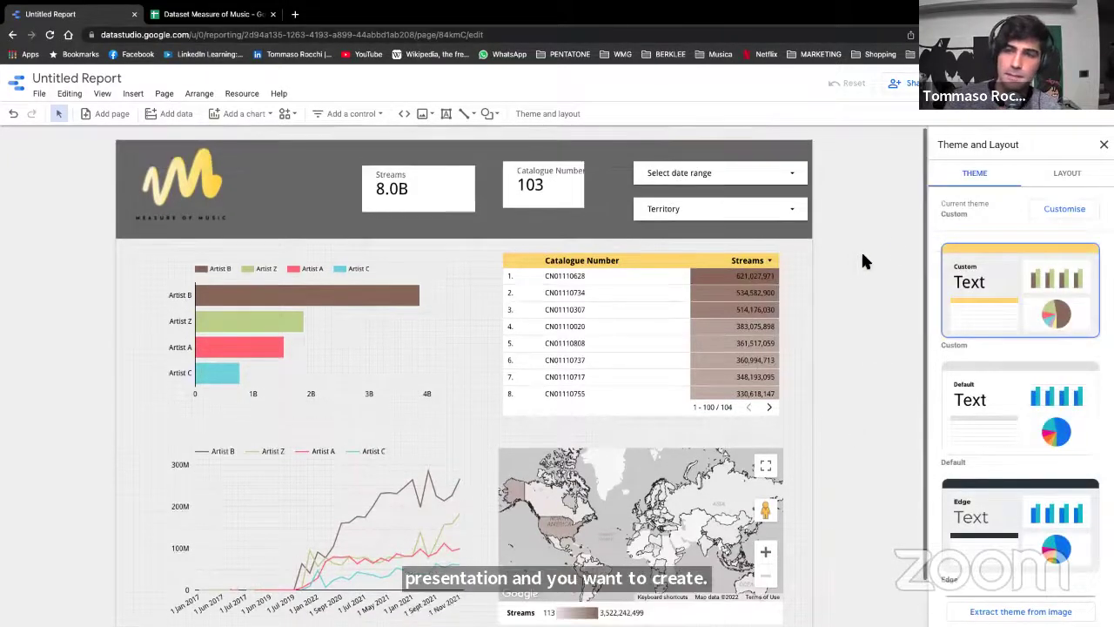
pyautogui.click(1068, 174)
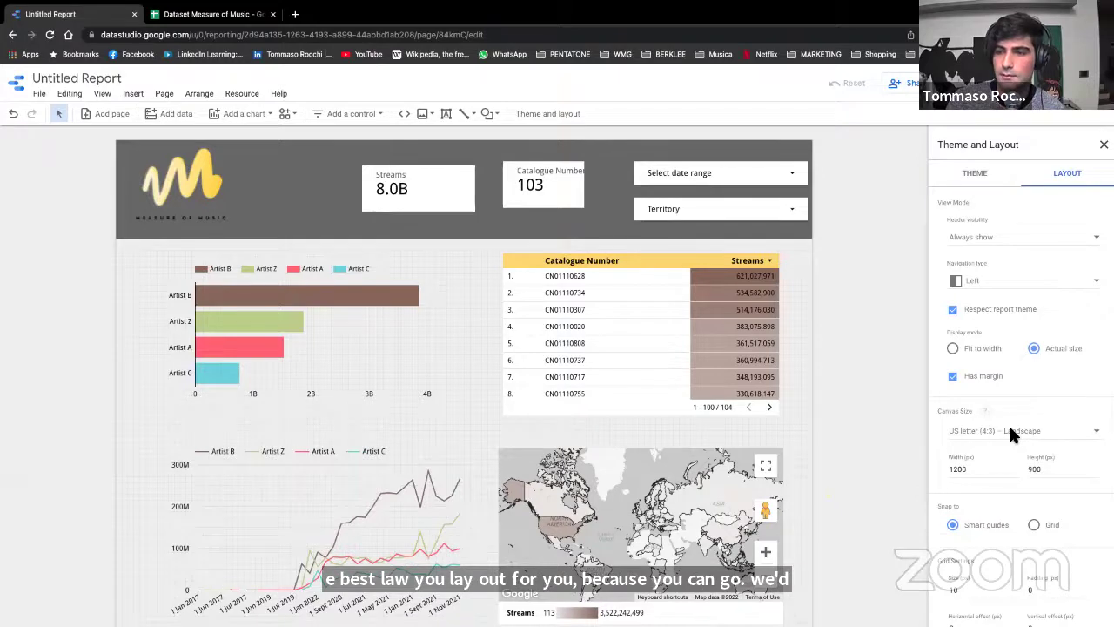
pyautogui.click(1012, 433)
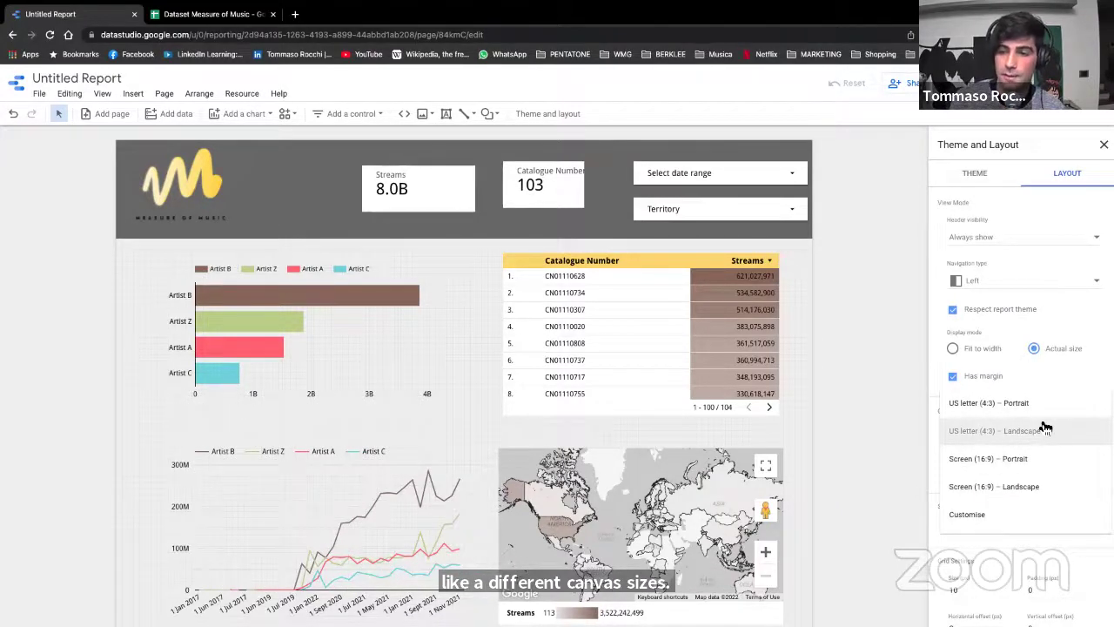
pyautogui.click(1044, 428)
pyautogui.scroll(-1, 846, 432)
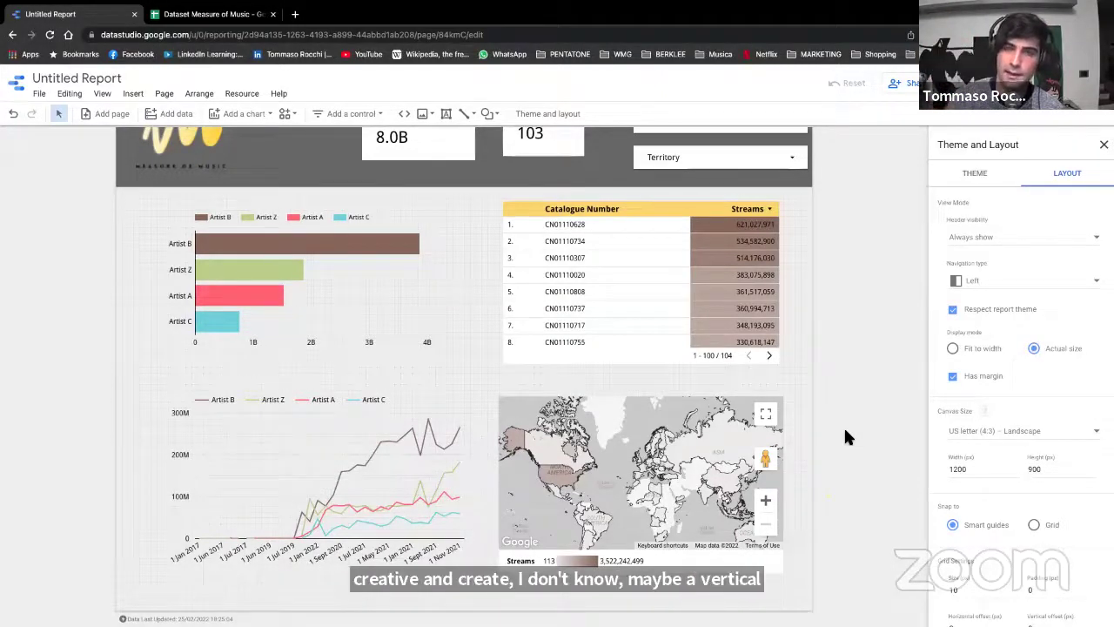
pyautogui.scroll(2, 856, 423)
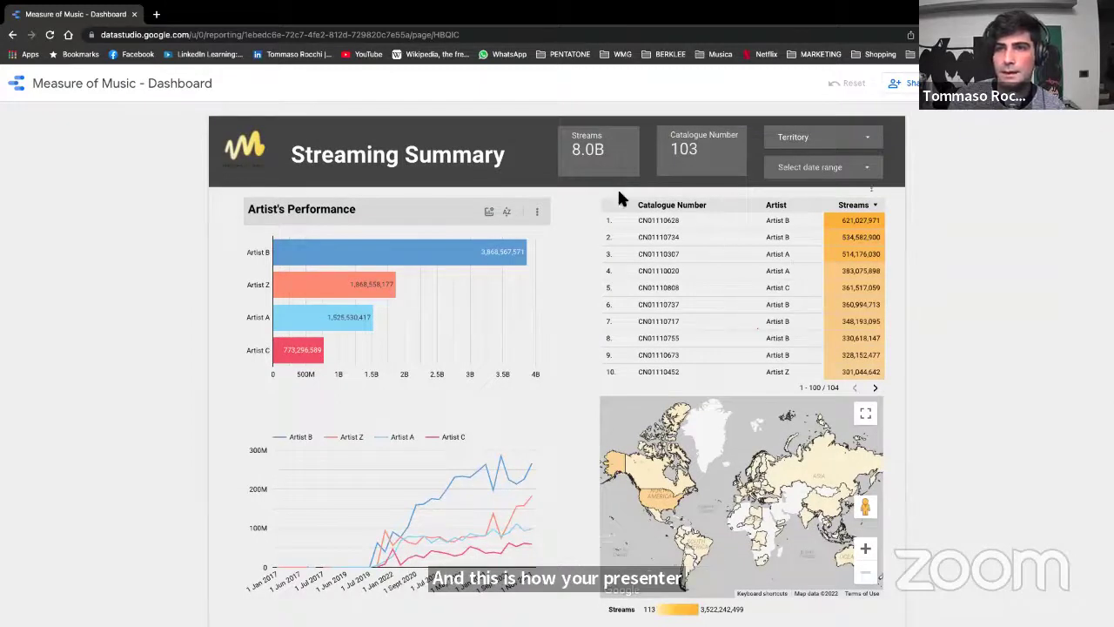
# Step: Switch the Artist's Performance metric to Catalogue Number, showing Artist Z 33, Artist A 23, Artist C 9
pyautogui.click(507, 211)
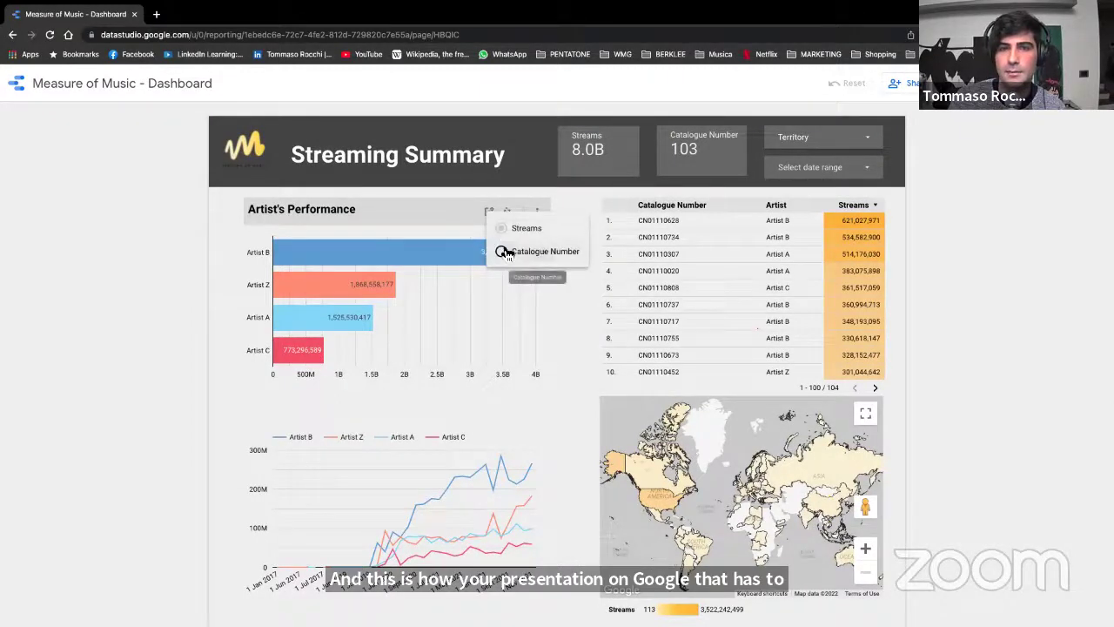
pyautogui.click(503, 251)
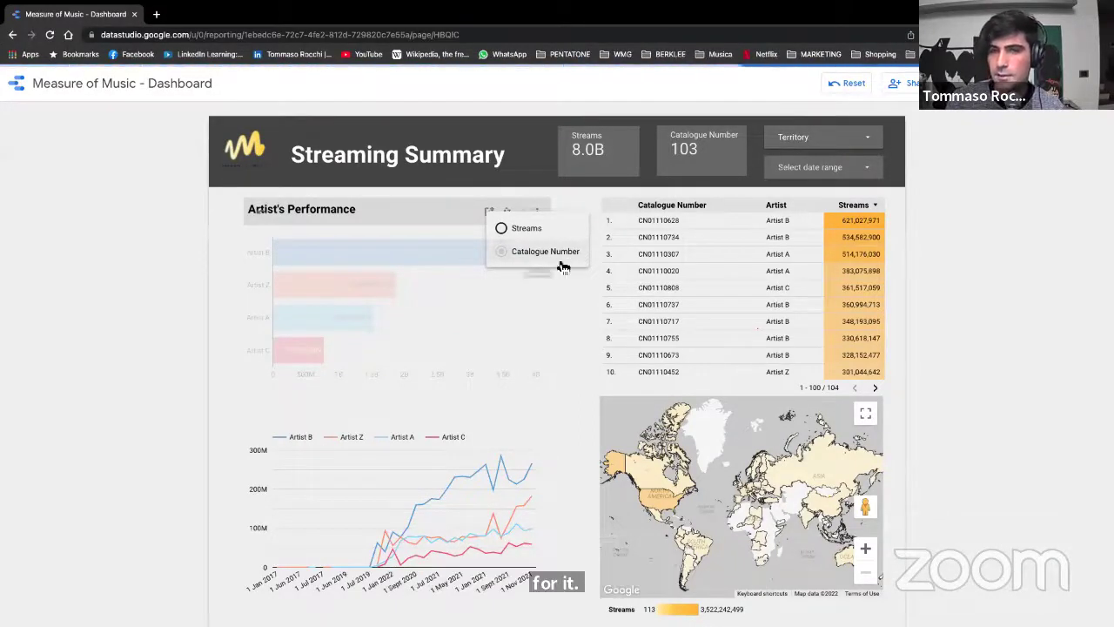
pyautogui.click(502, 229)
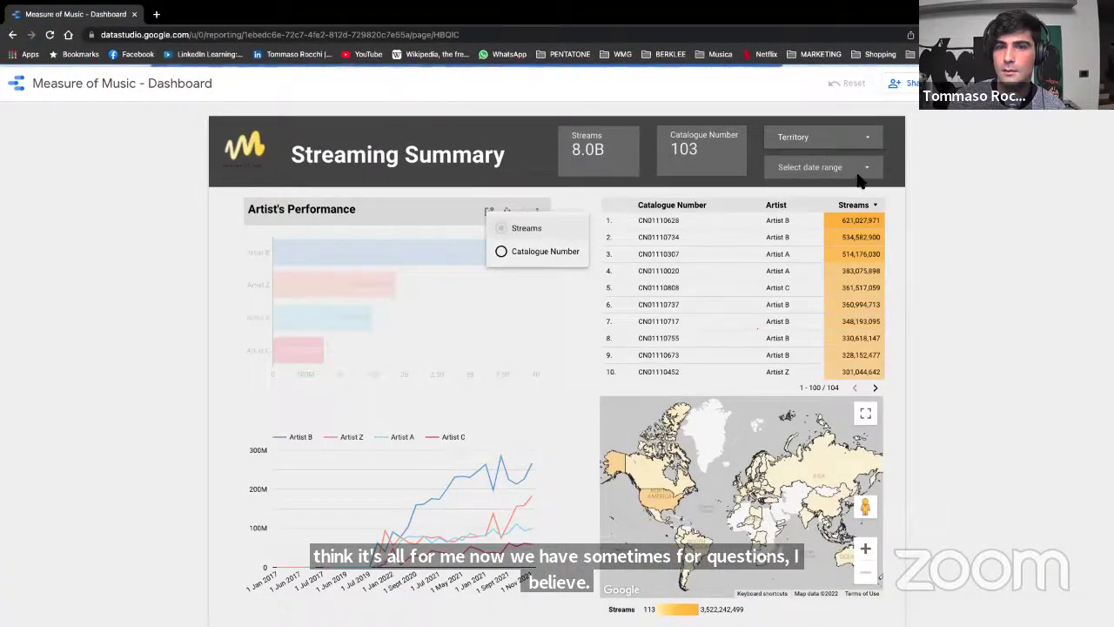
pyautogui.click(501, 252)
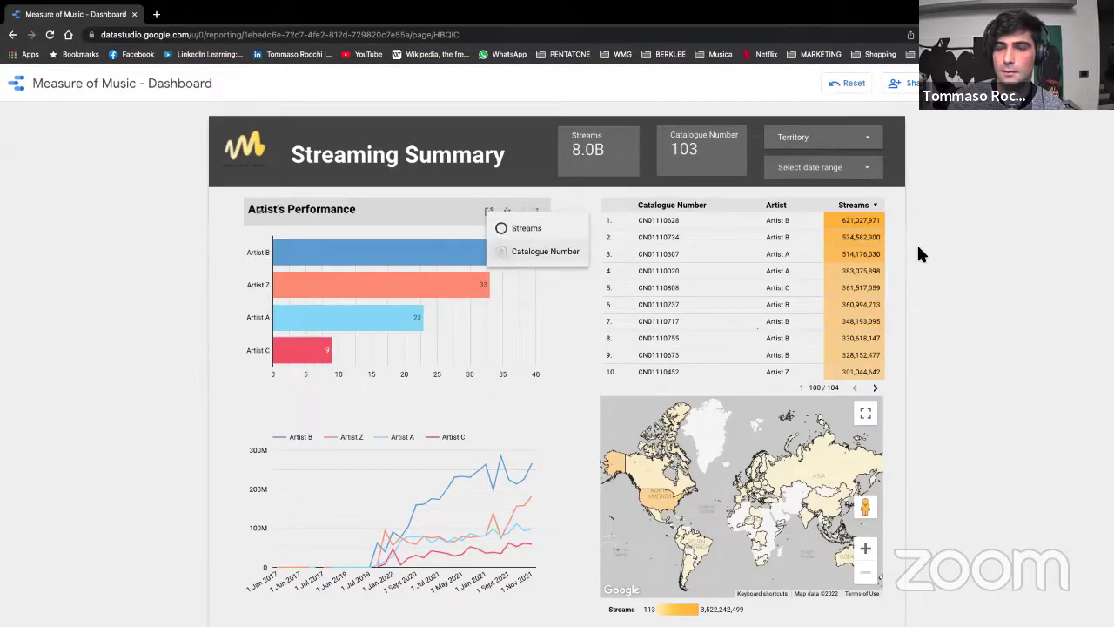